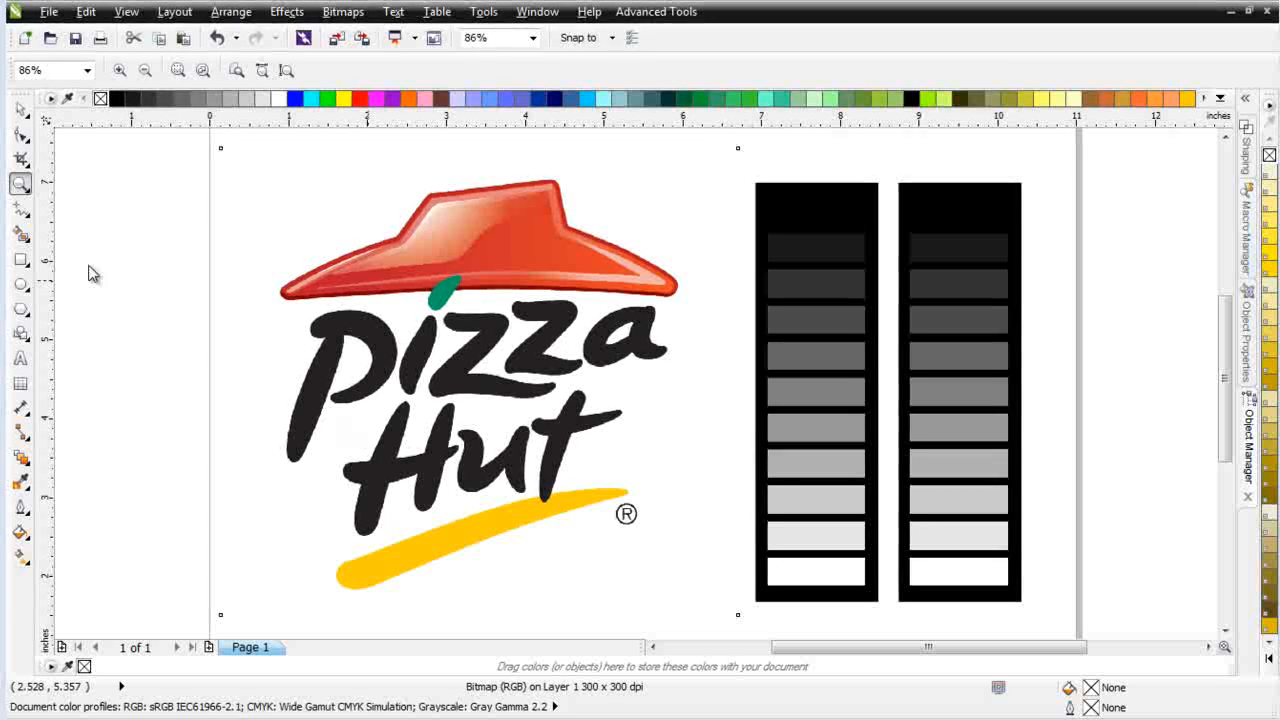
Step: Inspect the edges of the black letters in the Pizza Hut logo bitmap up close
{"action": "left_click_drag", "start_coordinate": [402, 270], "coordinate": [553, 405]}
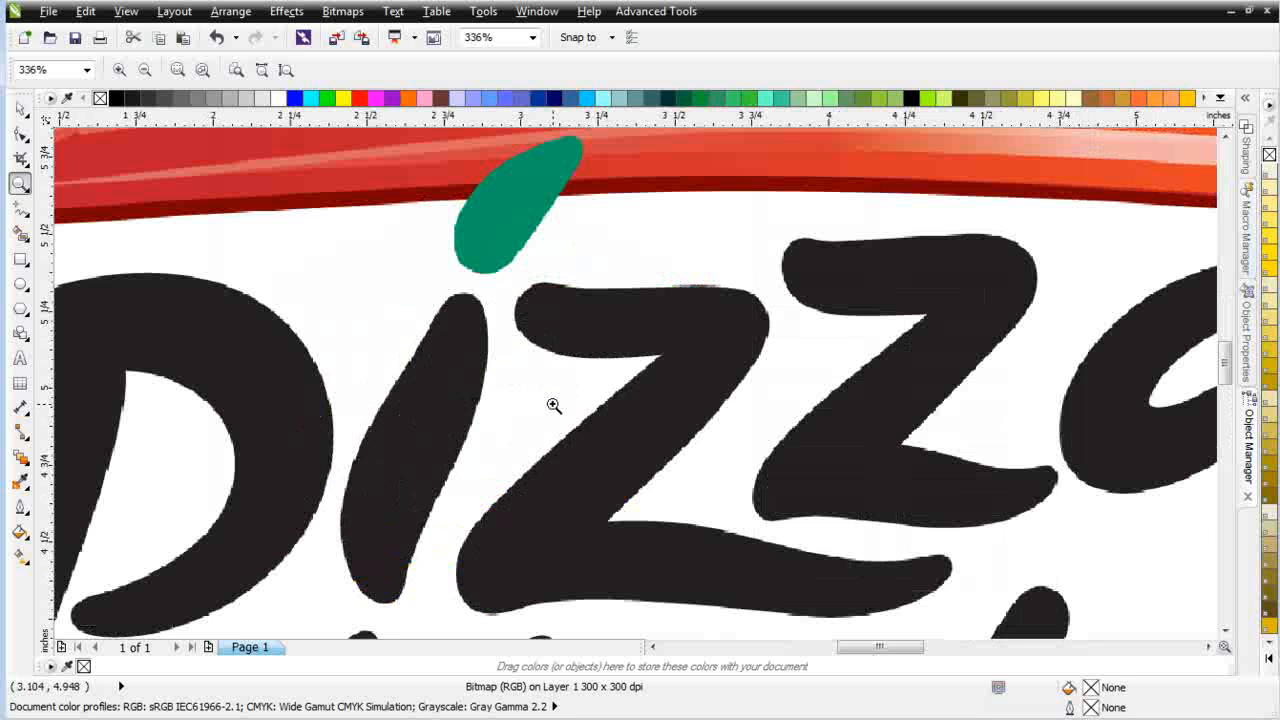
{"action": "left_click_drag", "start_coordinate": [591, 220], "coordinate": [762, 356]}
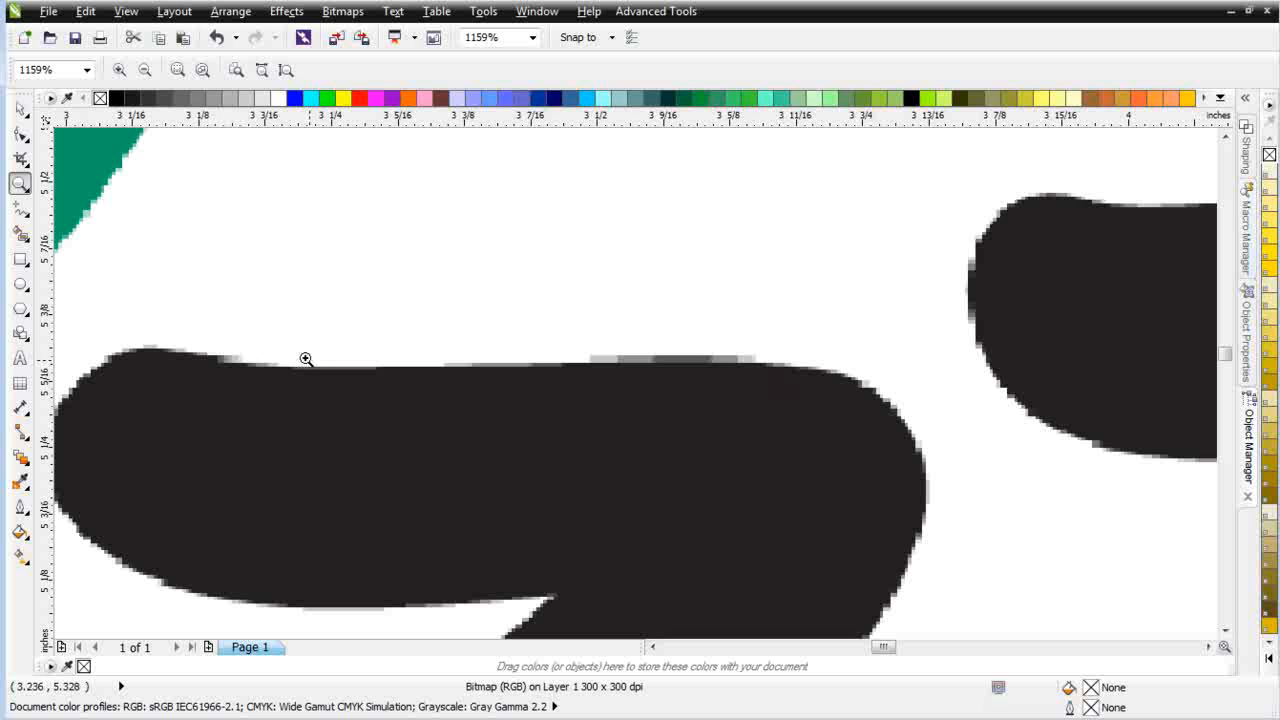
{"action": "right_click", "coordinate": [789, 522]}
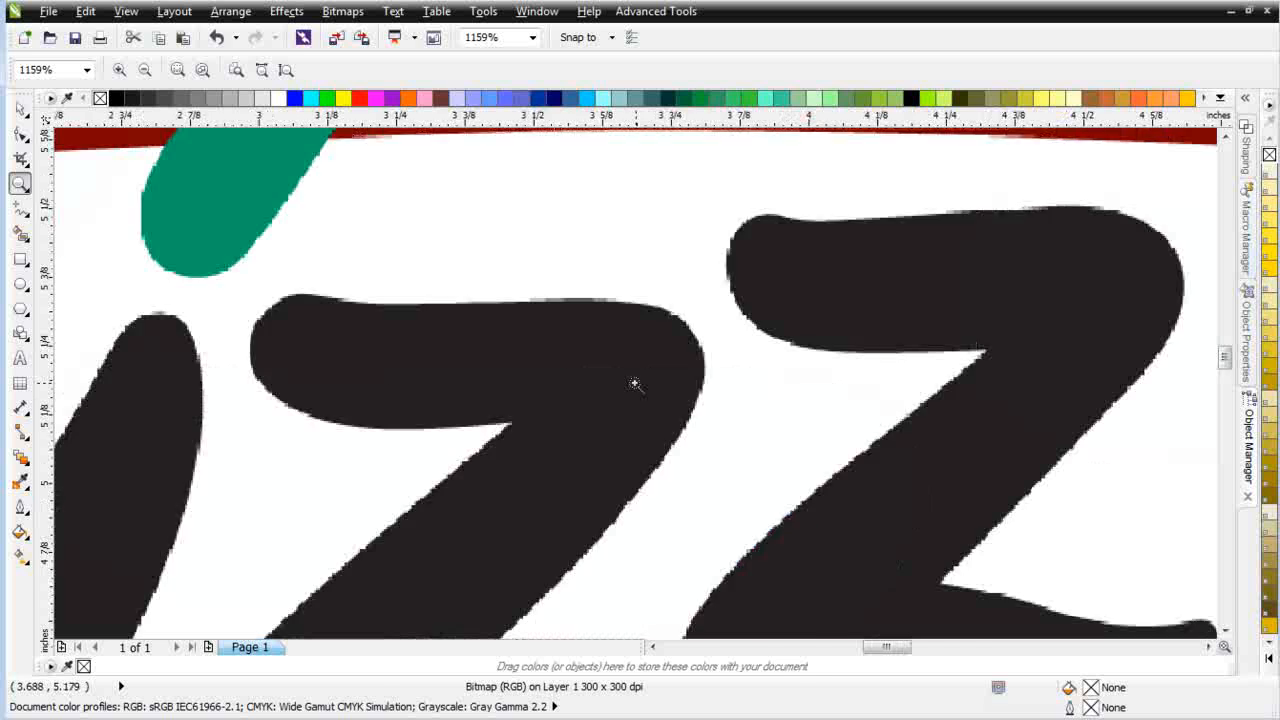
{"action": "right_click", "coordinate": [634, 383]}
{"action": "right_click", "coordinate": [632, 385]}
{"action": "right_click", "coordinate": [623, 405]}
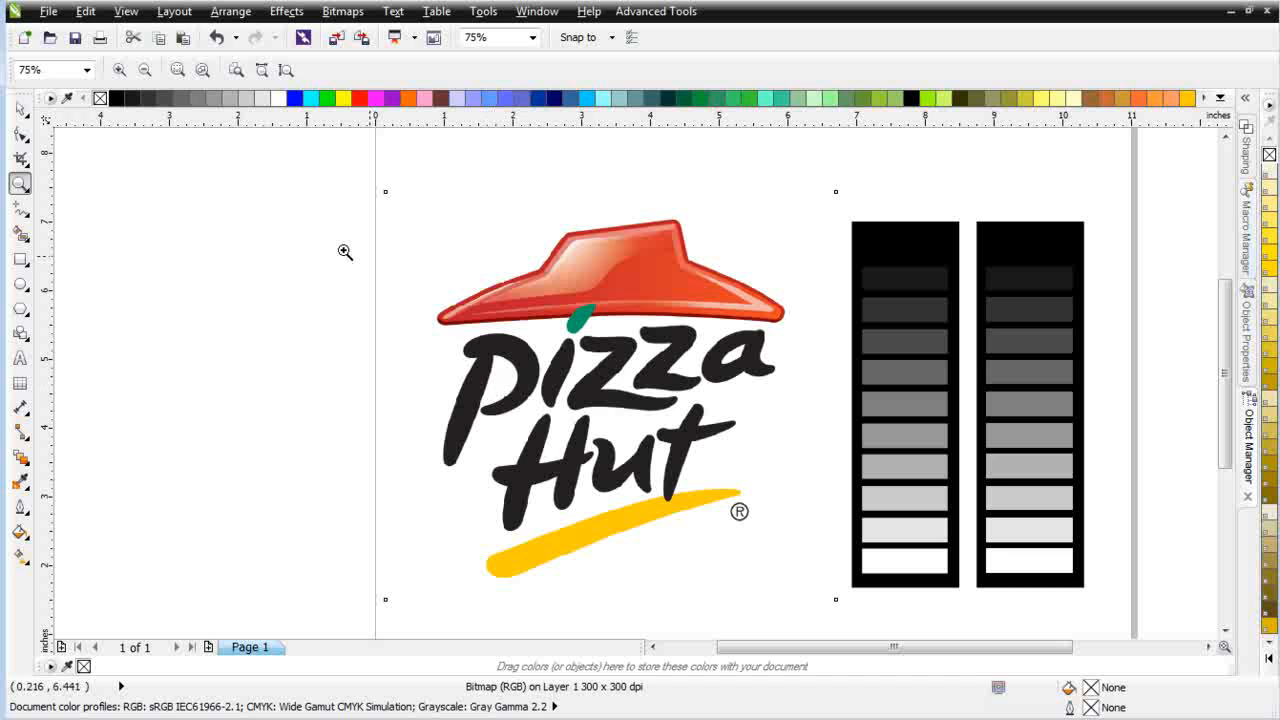
Step: Sample the colors of the logo's yellow swoosh and red hat with the Color Eyedropper to read their RGB values
{"action": "left_click", "coordinate": [20, 482]}
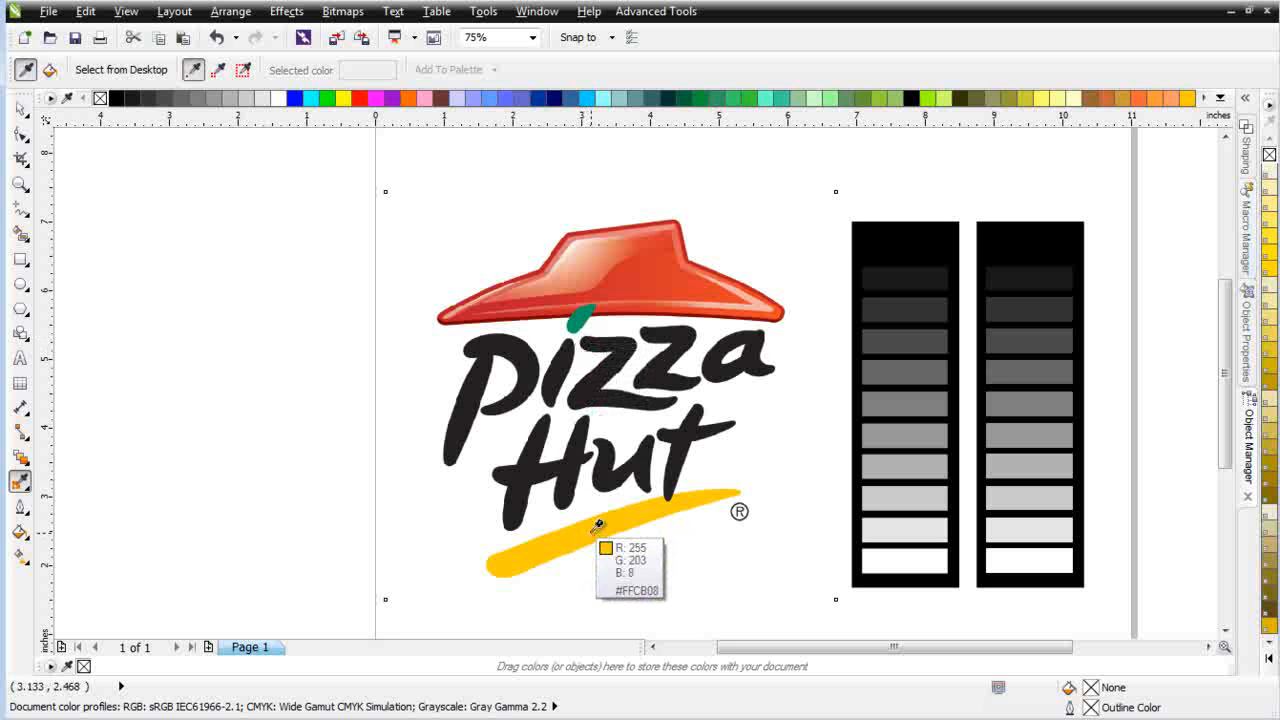
{"action": "scroll", "coordinate": [700, 320], "scroll_direction": "up", "scroll_amount": 4}
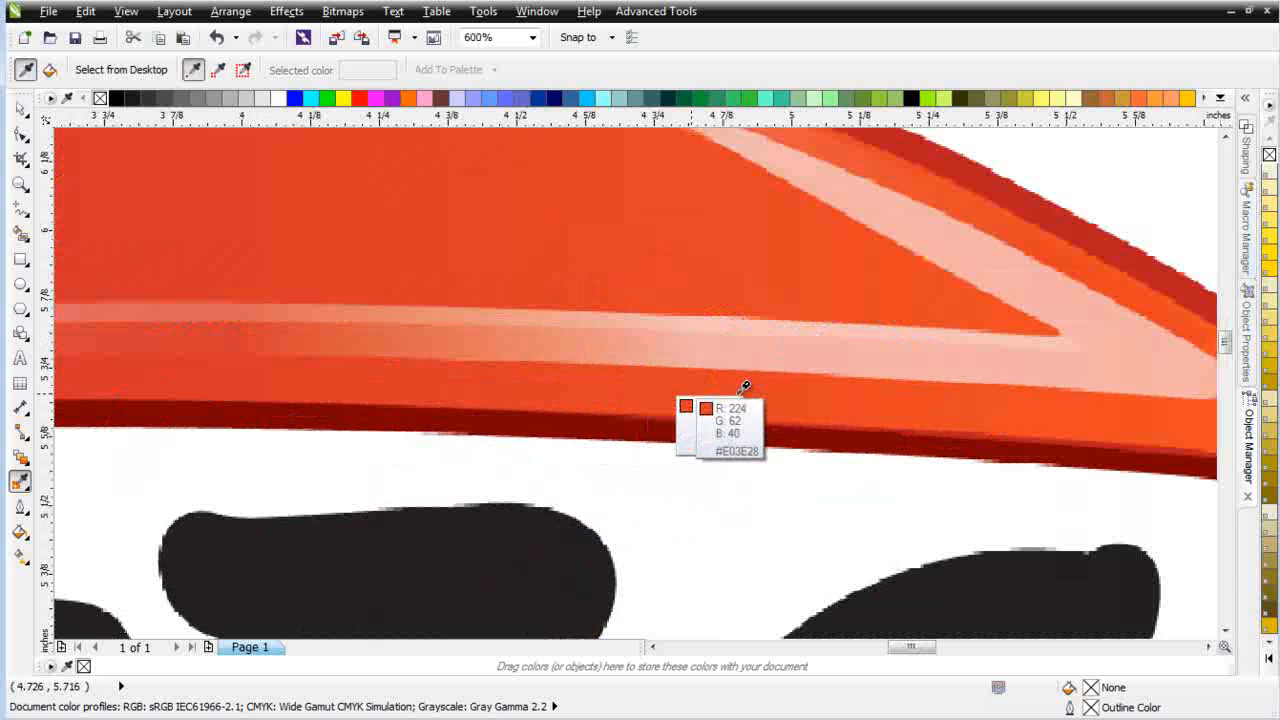
{"action": "scroll", "coordinate": [586, 378], "scroll_direction": "down", "scroll_amount": 2}
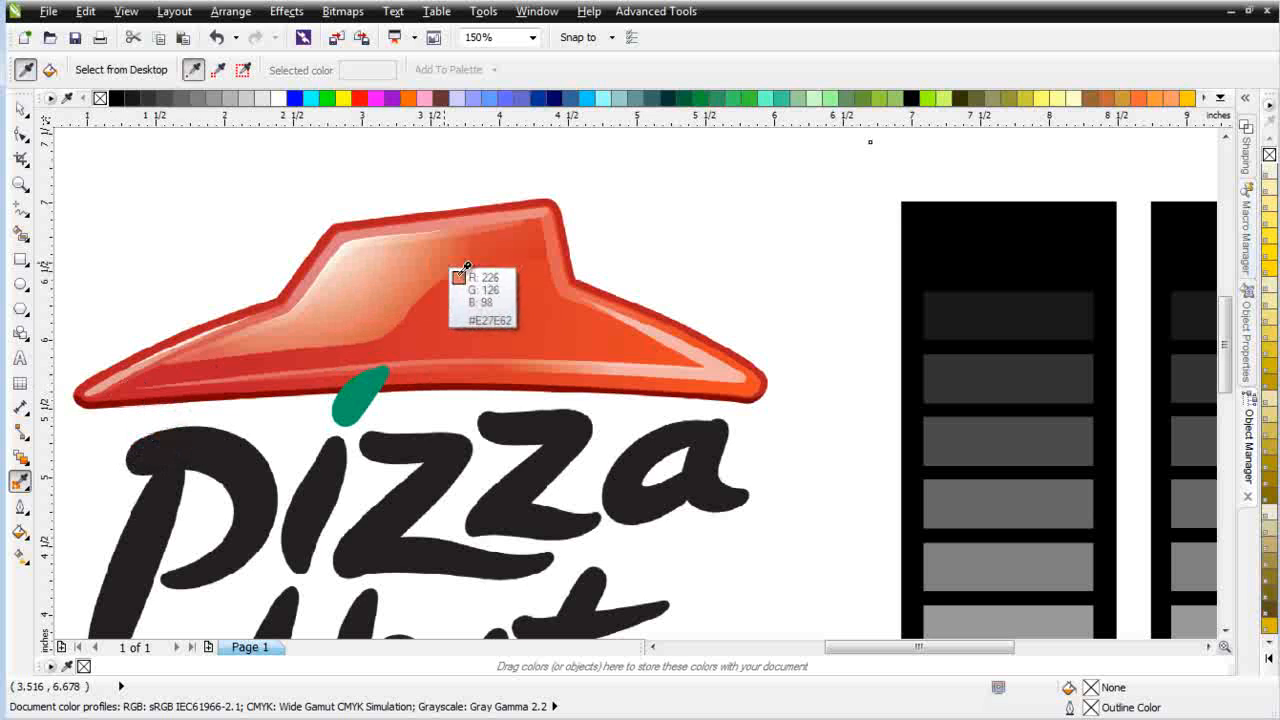
{"action": "key", "text": "F3"}
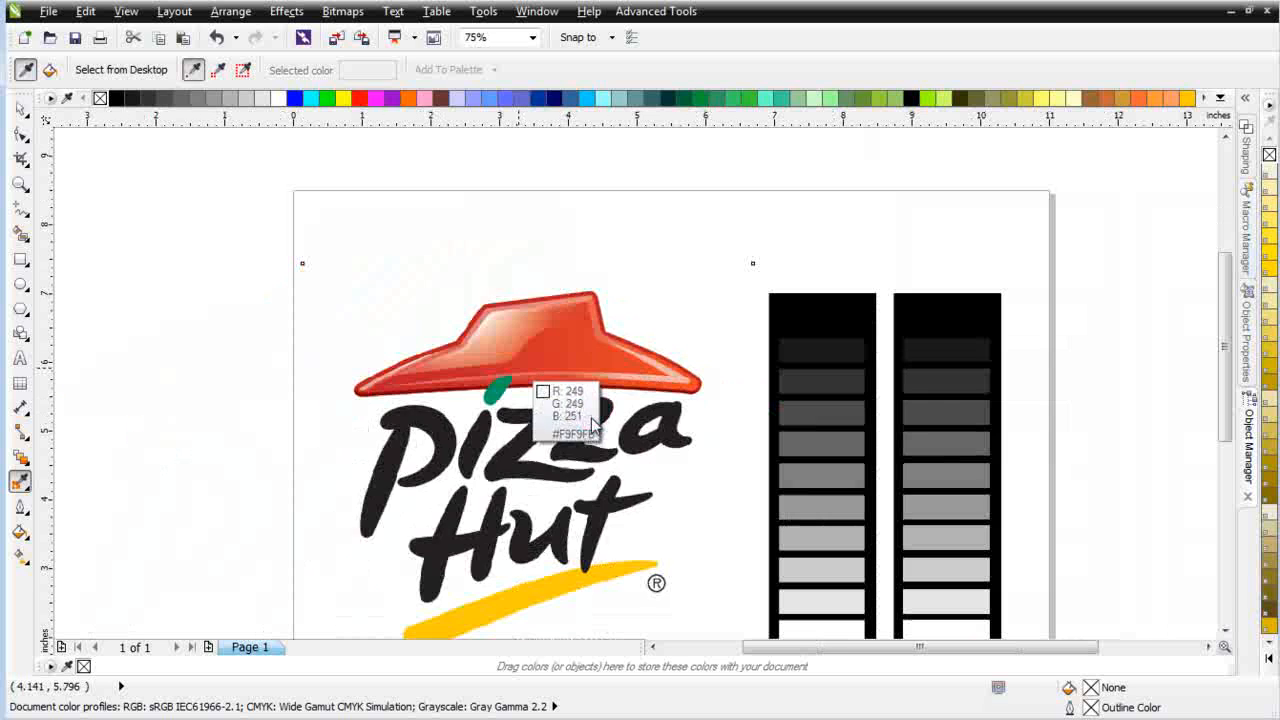
Step: Open the Pizza Hut logo bitmap for editing in Corel PHOTO-PAINT and maximize its image window
{"action": "key", "text": "space"}
{"action": "left_click", "coordinate": [584, 405]}
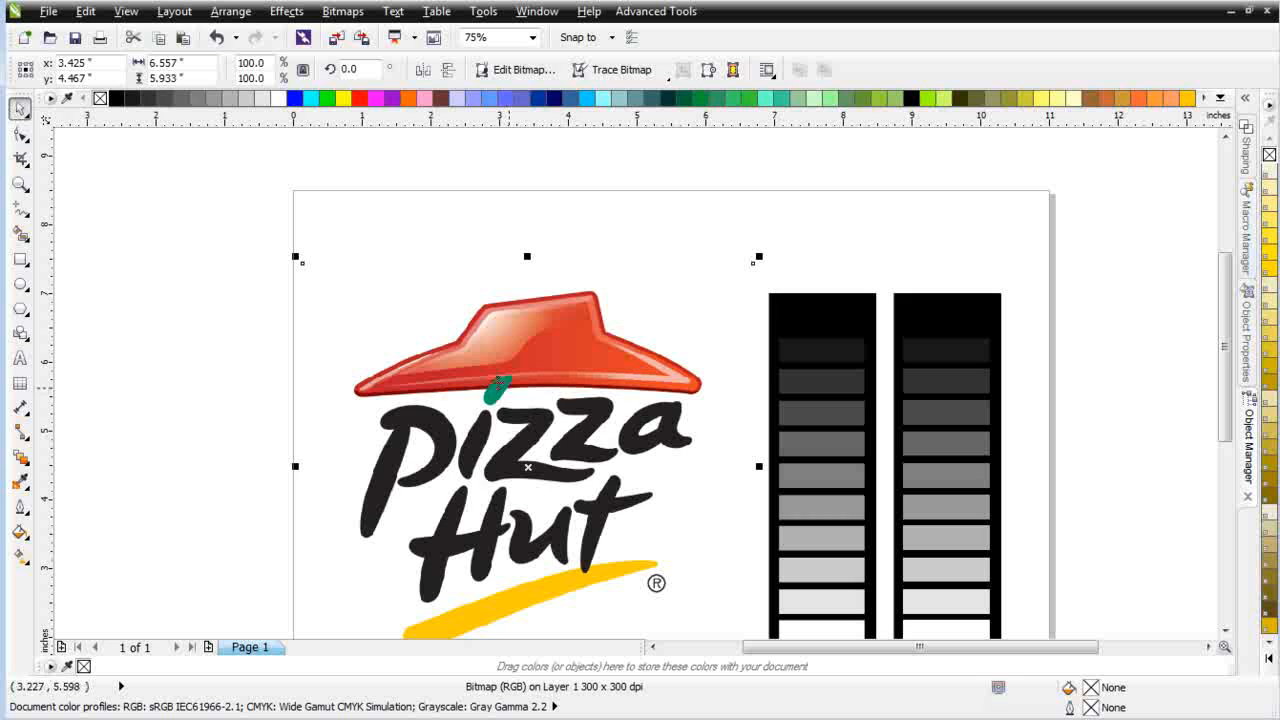
{"action": "left_click", "coordinate": [530, 77]}
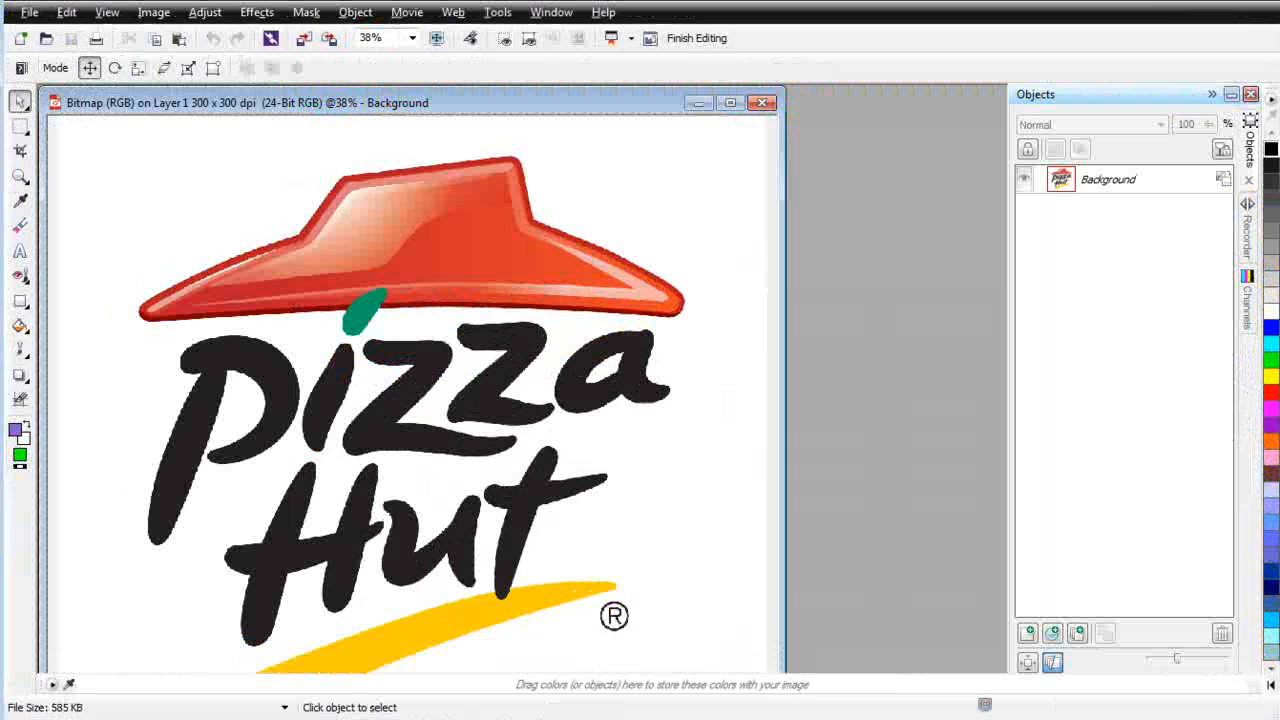
{"action": "left_click", "coordinate": [731, 103]}
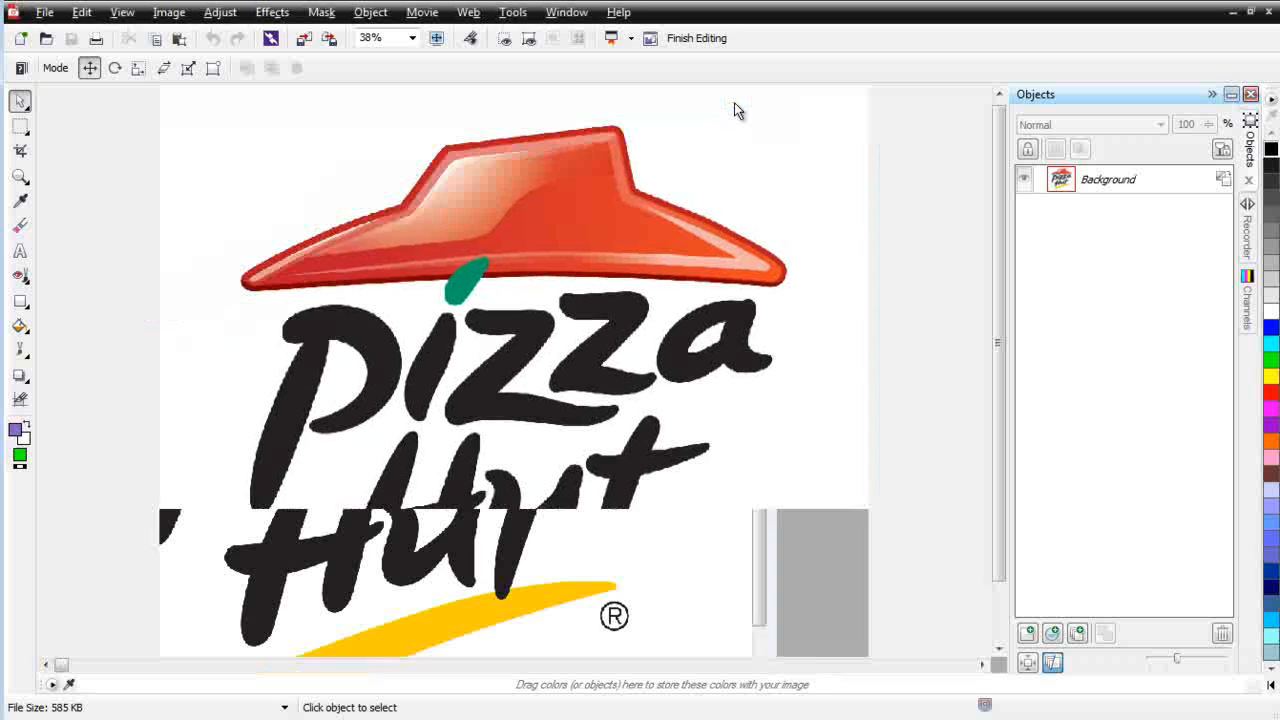
Step: Resample the logo image to a resolution of 600 dpi
{"action": "left_click", "coordinate": [165, 13]}
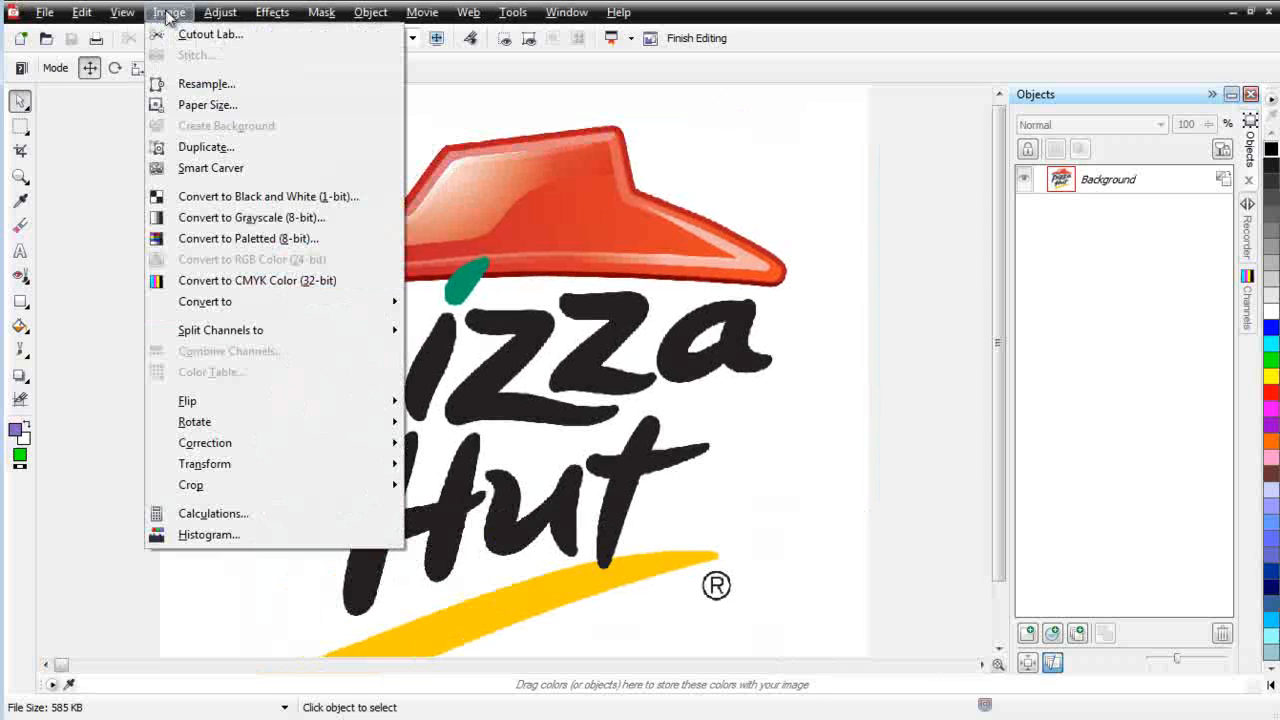
{"action": "left_click", "coordinate": [200, 84]}
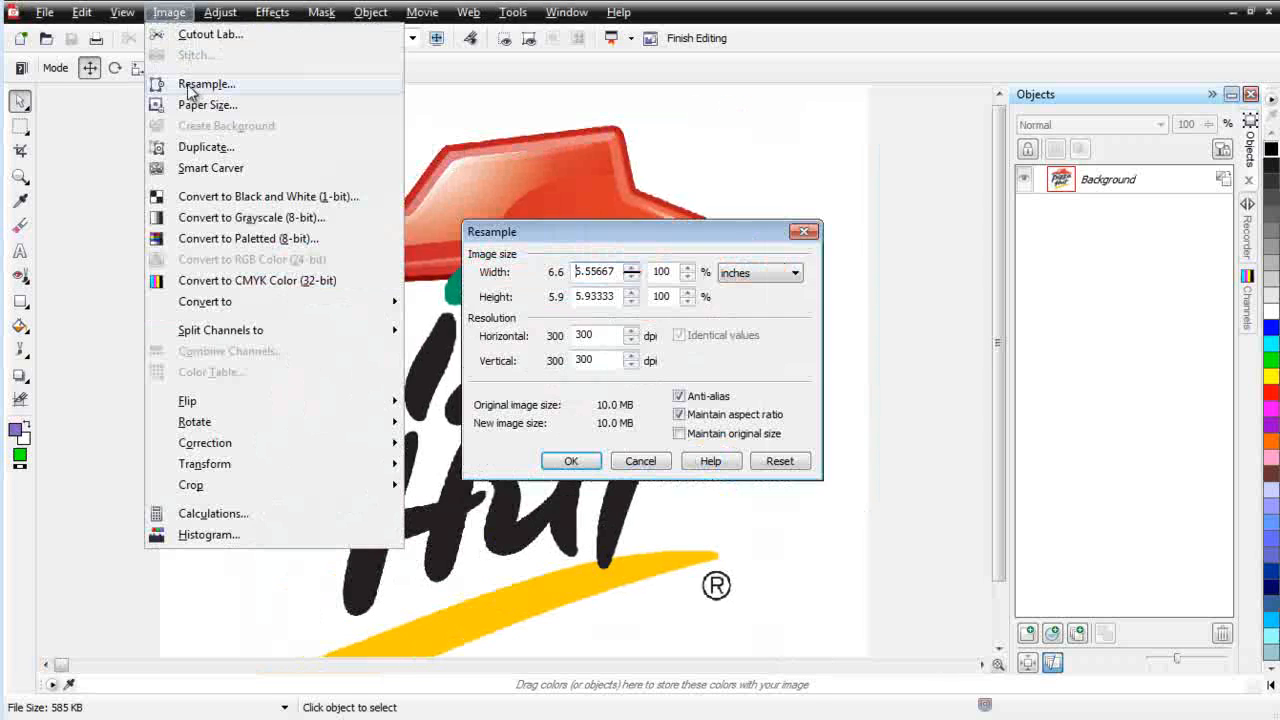
{"action": "left_click_drag", "start_coordinate": [616, 334], "coordinate": [576, 337]}
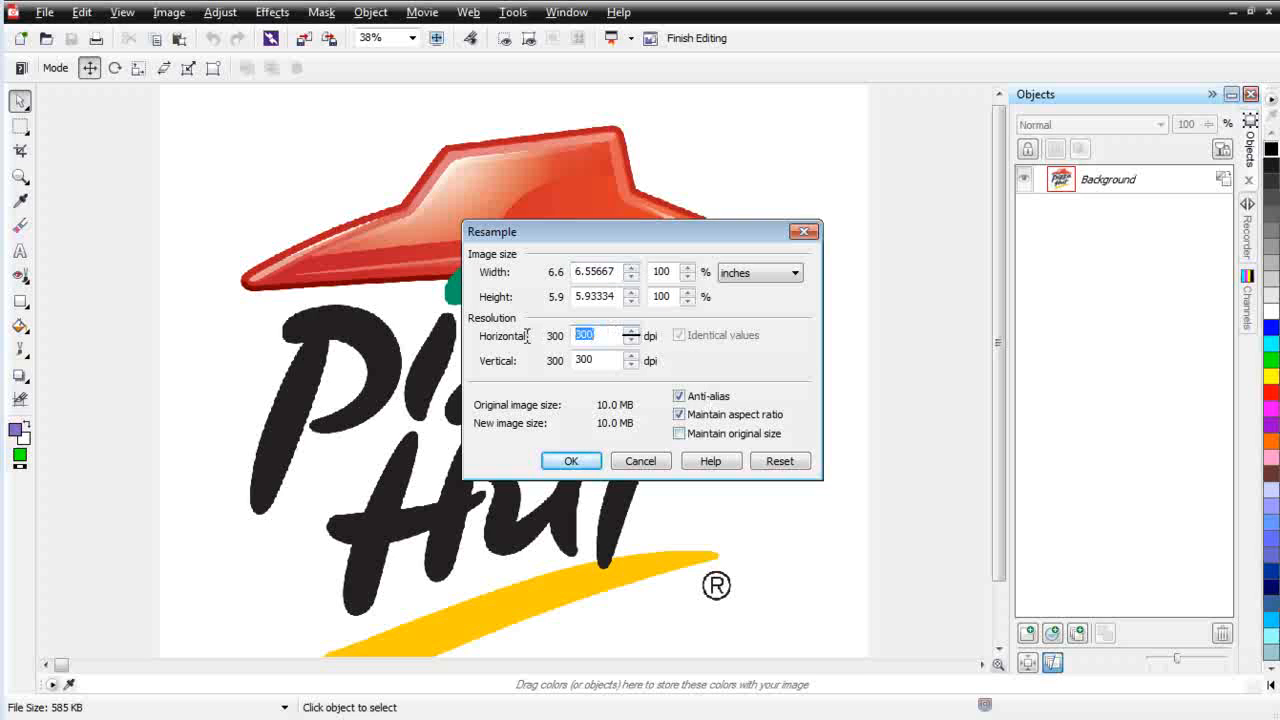
{"action": "type", "text": "600"}
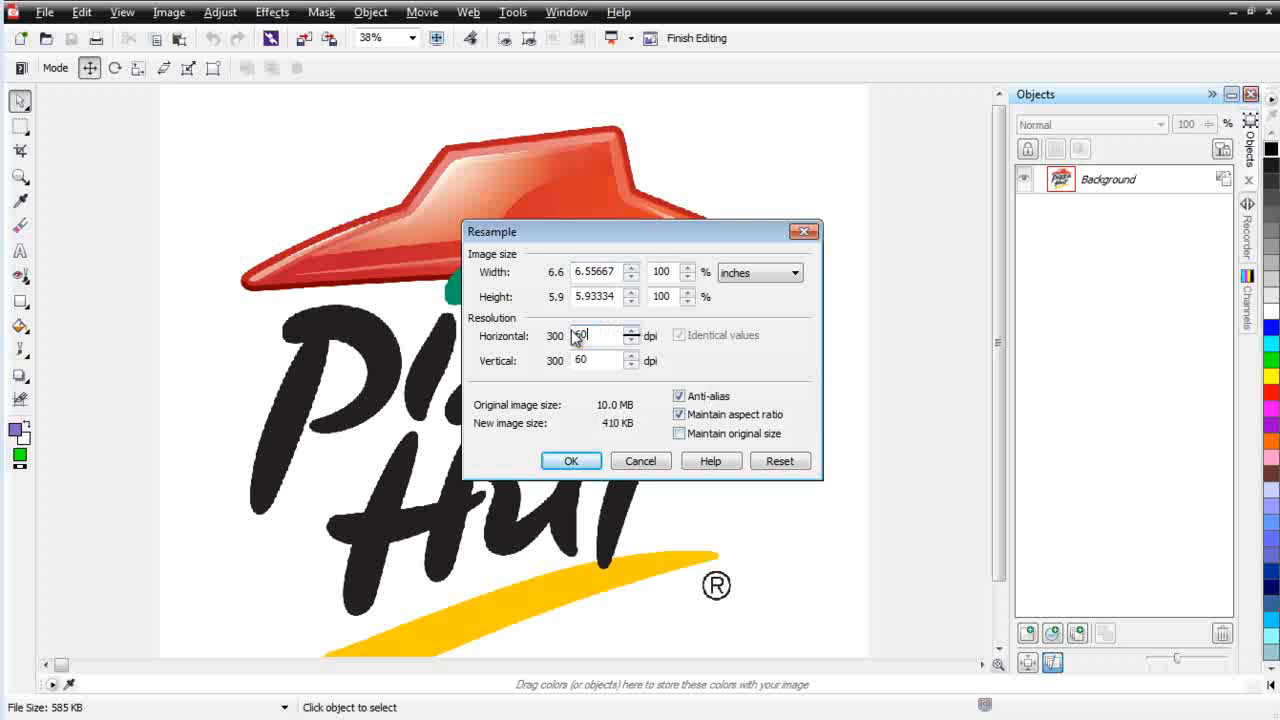
{"action": "left_click", "coordinate": [569, 460]}
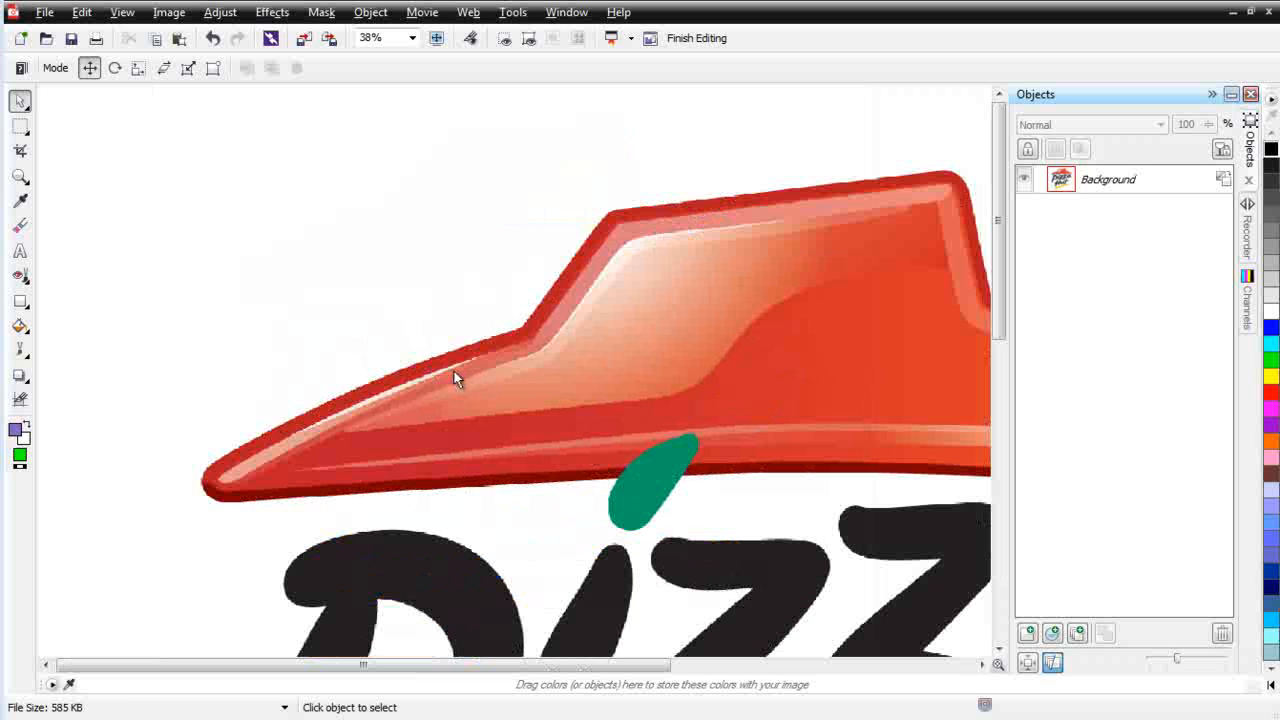
Step: Examine the edges of the resampled logo's hat, letters and yellow swoosh at different magnifications
{"action": "scroll", "coordinate": [420, 398], "scroll_direction": "up", "scroll_amount": 5}
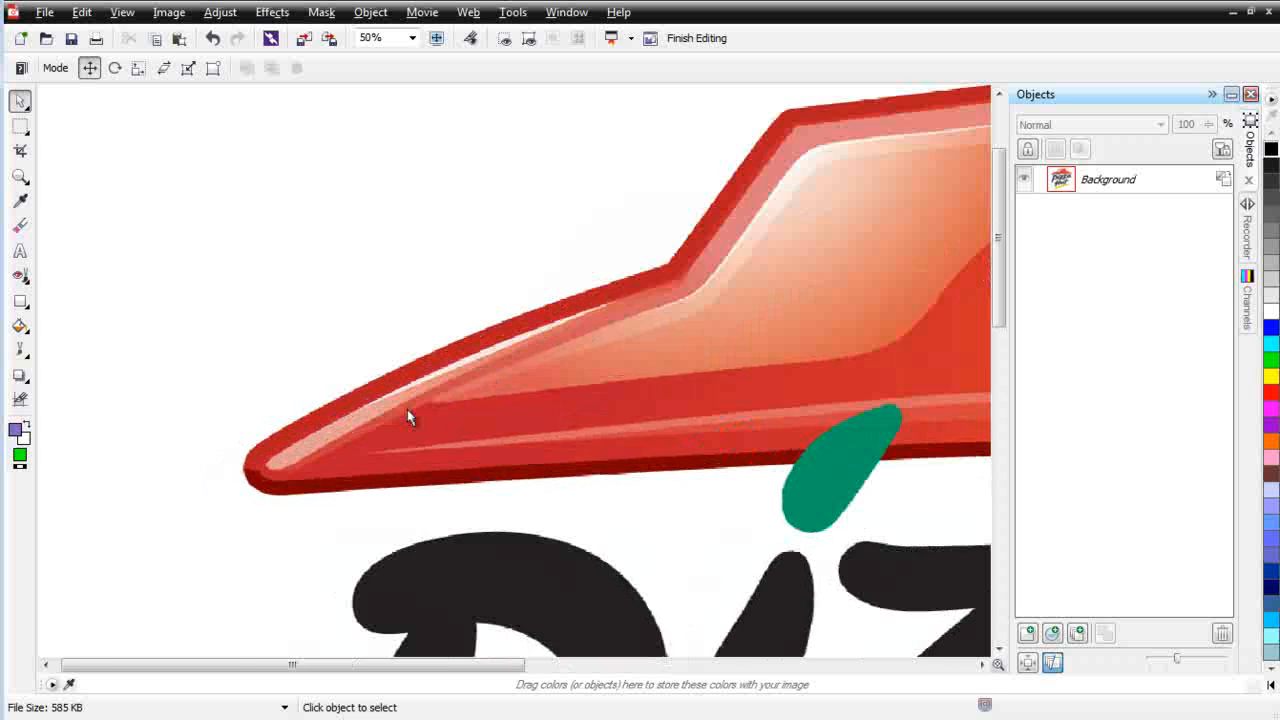
{"action": "scroll", "coordinate": [571, 486], "scroll_direction": "down", "scroll_amount": 4}
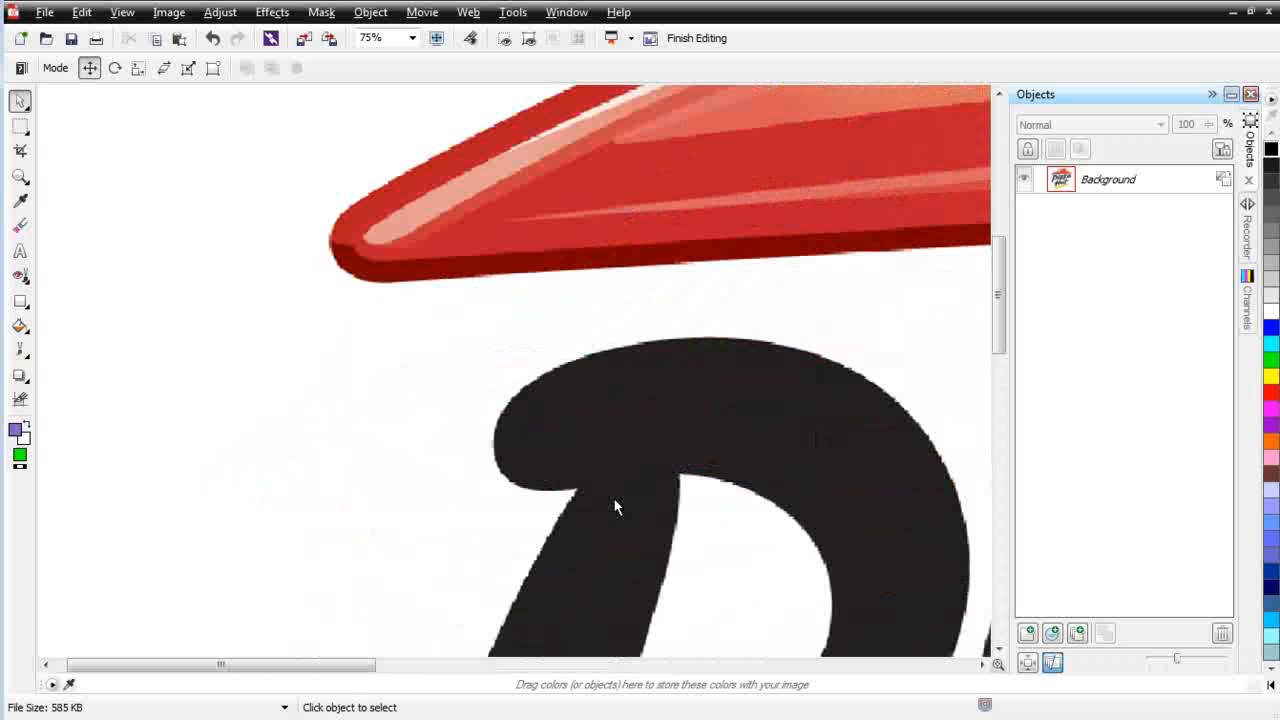
{"action": "scroll", "coordinate": [501, 497], "scroll_direction": "up", "scroll_amount": 2}
{"action": "scroll", "coordinate": [501, 497], "scroll_direction": "up", "scroll_amount": 2}
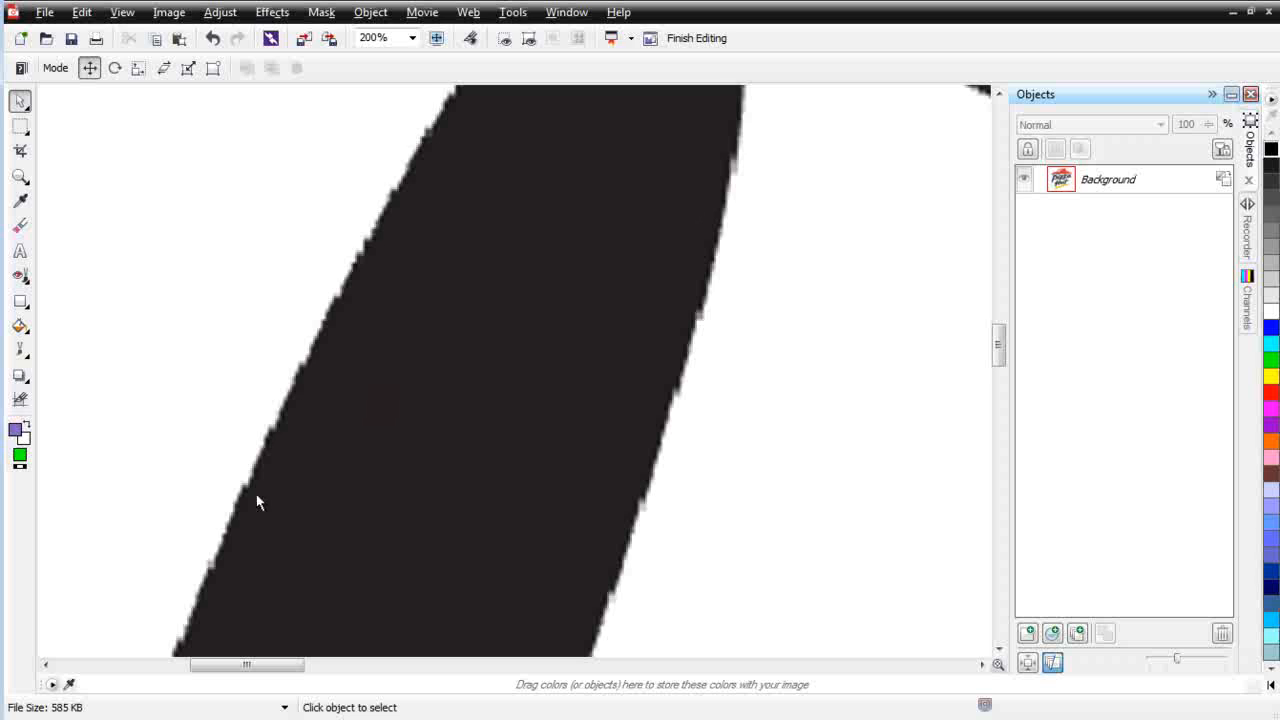
{"action": "scroll", "coordinate": [305, 478], "scroll_direction": "down", "scroll_amount": 3}
{"action": "scroll", "coordinate": [305, 478], "scroll_direction": "down", "scroll_amount": 3}
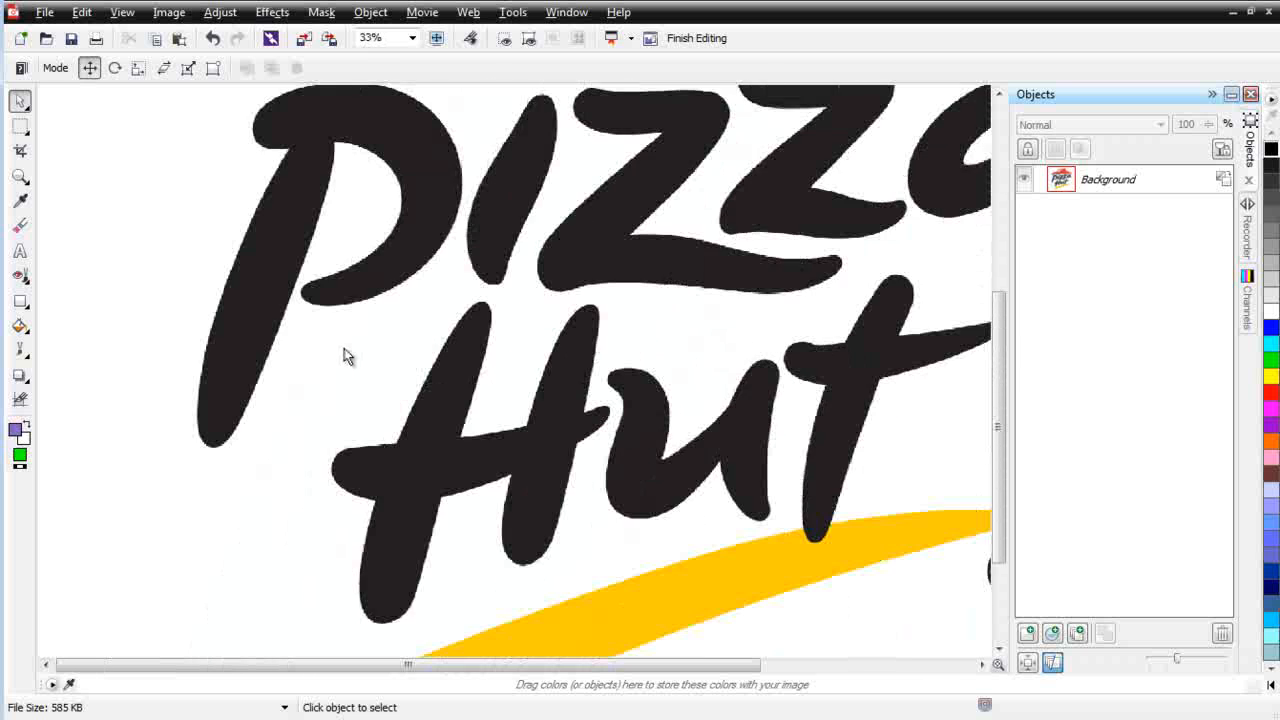
{"action": "scroll", "coordinate": [241, 258], "scroll_direction": "down", "scroll_amount": 1}
{"action": "scroll", "coordinate": [242, 260], "scroll_direction": "up", "scroll_amount": 2}
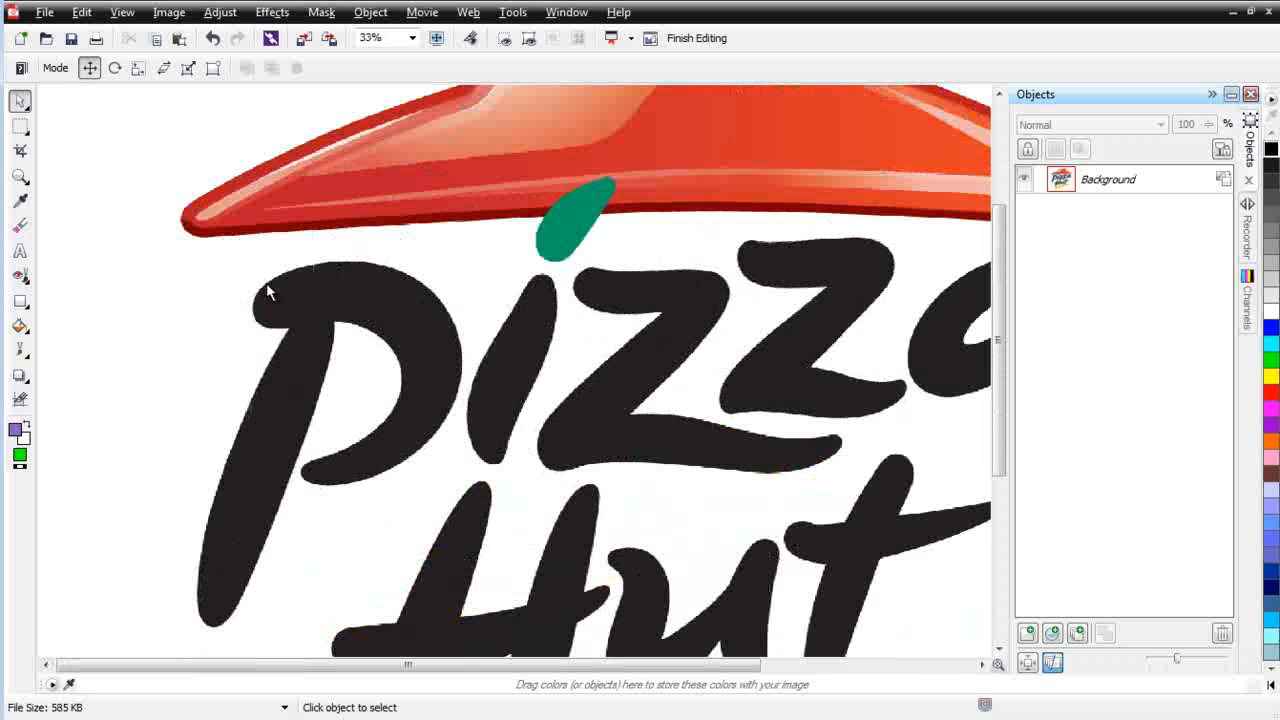
{"action": "scroll", "coordinate": [266, 292], "scroll_direction": "down", "scroll_amount": 1}
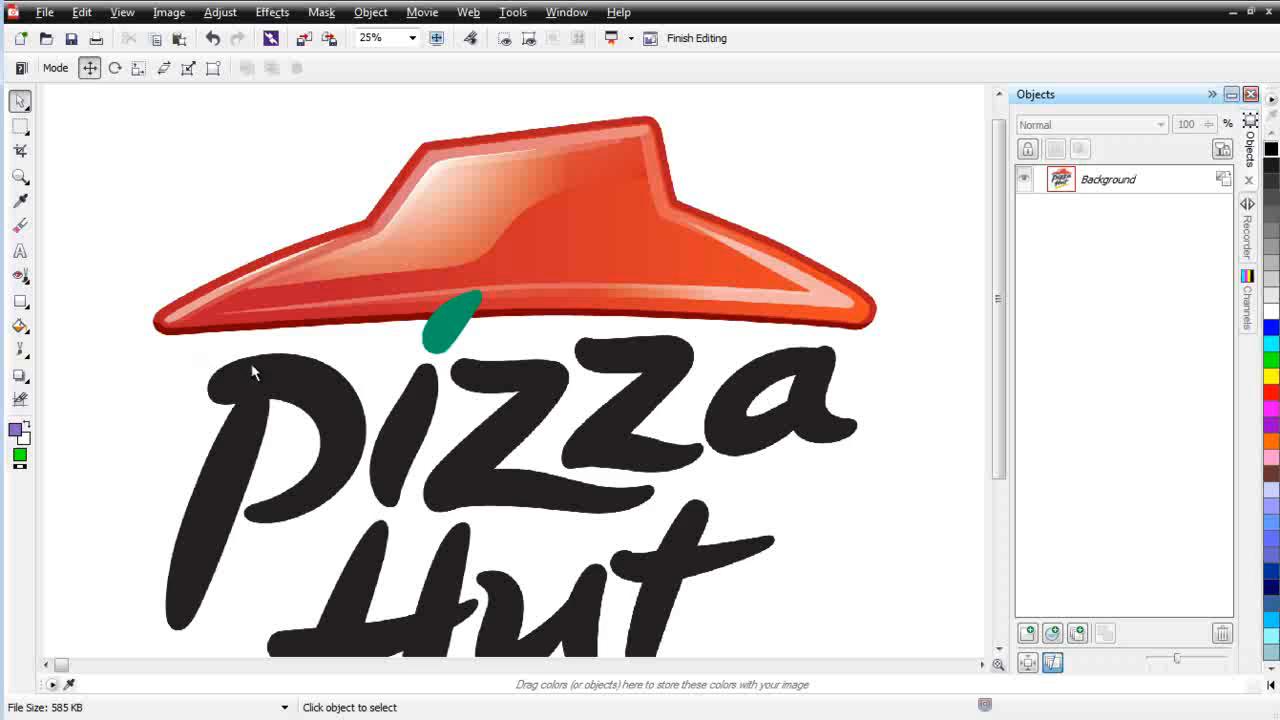
{"action": "scroll", "coordinate": [284, 462], "scroll_direction": "down", "scroll_amount": 1}
{"action": "scroll", "coordinate": [429, 484], "scroll_direction": "up", "scroll_amount": 2}
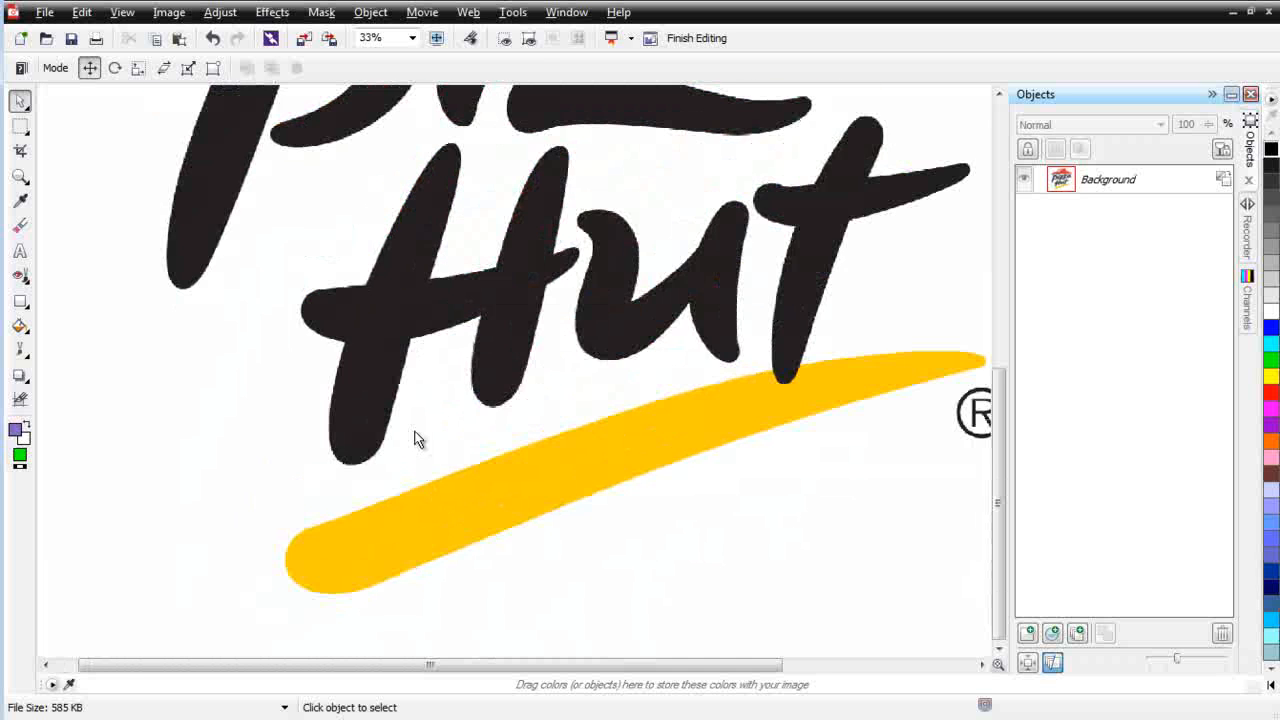
{"action": "scroll", "coordinate": [414, 437], "scroll_direction": "up", "scroll_amount": 1}
{"action": "scroll", "coordinate": [425, 445], "scroll_direction": "up", "scroll_amount": 1}
{"action": "scroll", "coordinate": [540, 350], "scroll_direction": "up", "scroll_amount": 1}
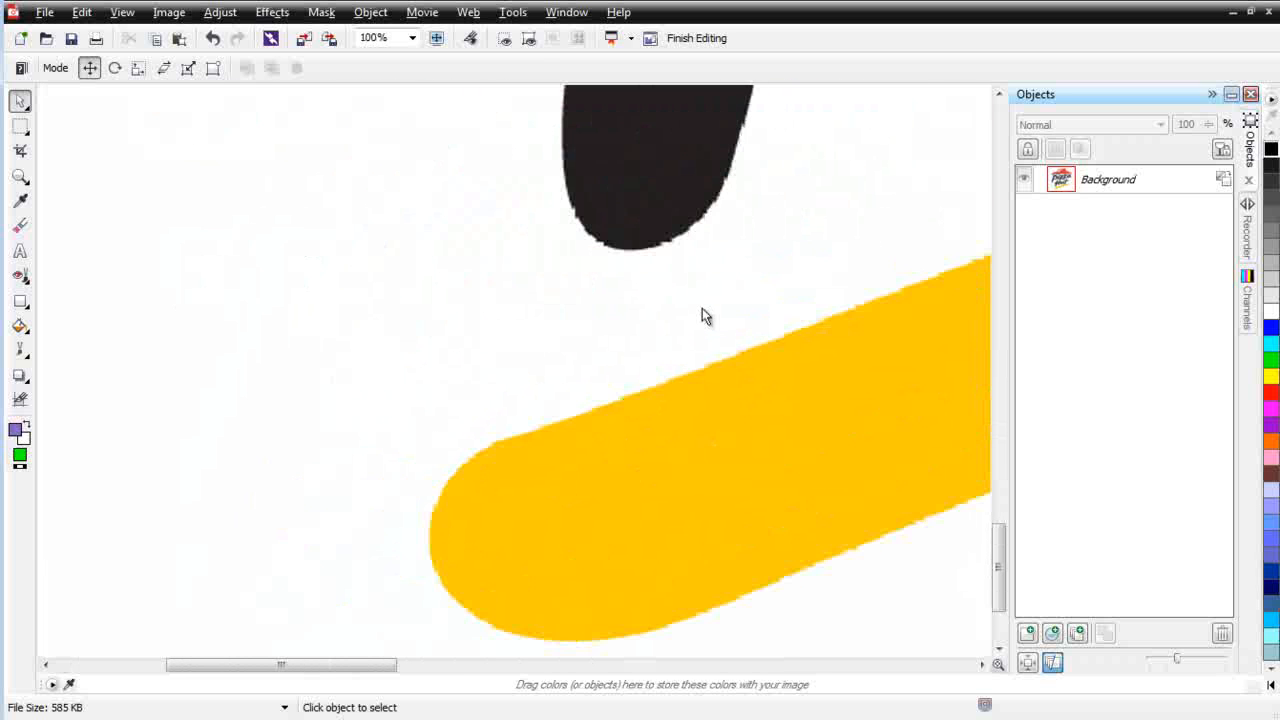
{"action": "scroll", "coordinate": [706, 309], "scroll_direction": "down", "scroll_amount": 3}
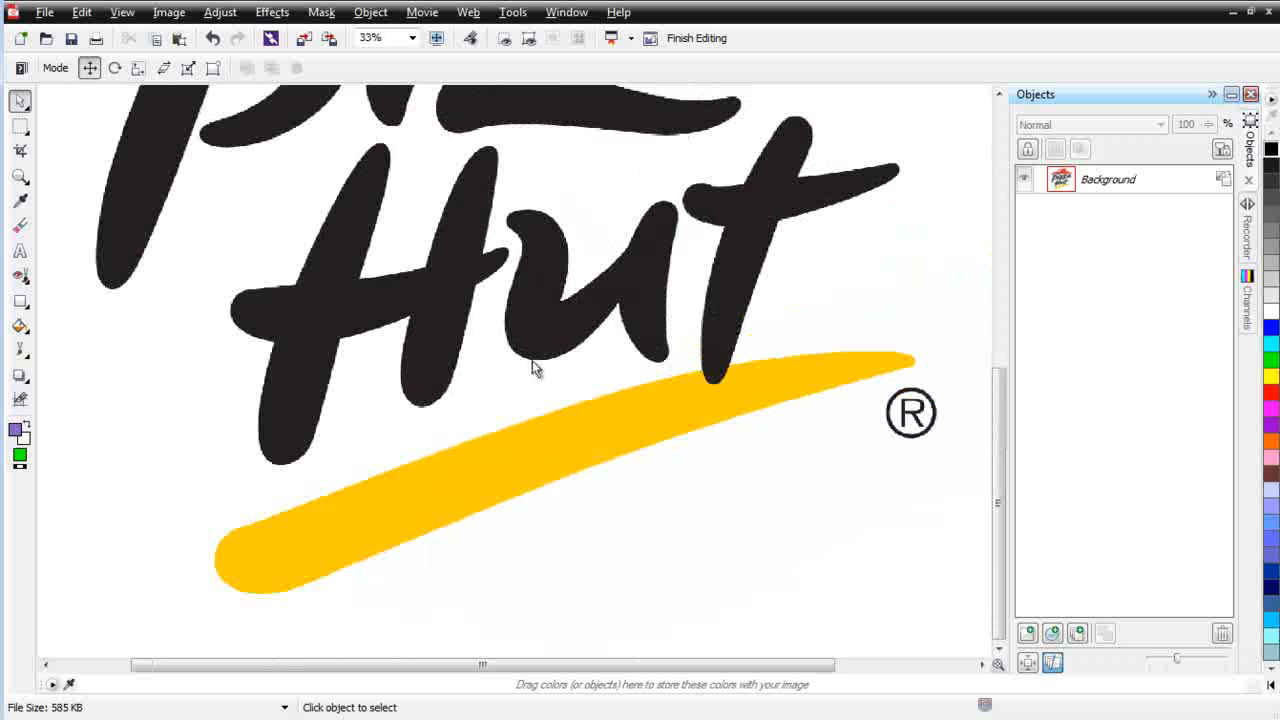
{"action": "scroll", "coordinate": [532, 368], "scroll_direction": "down", "scroll_amount": 3}
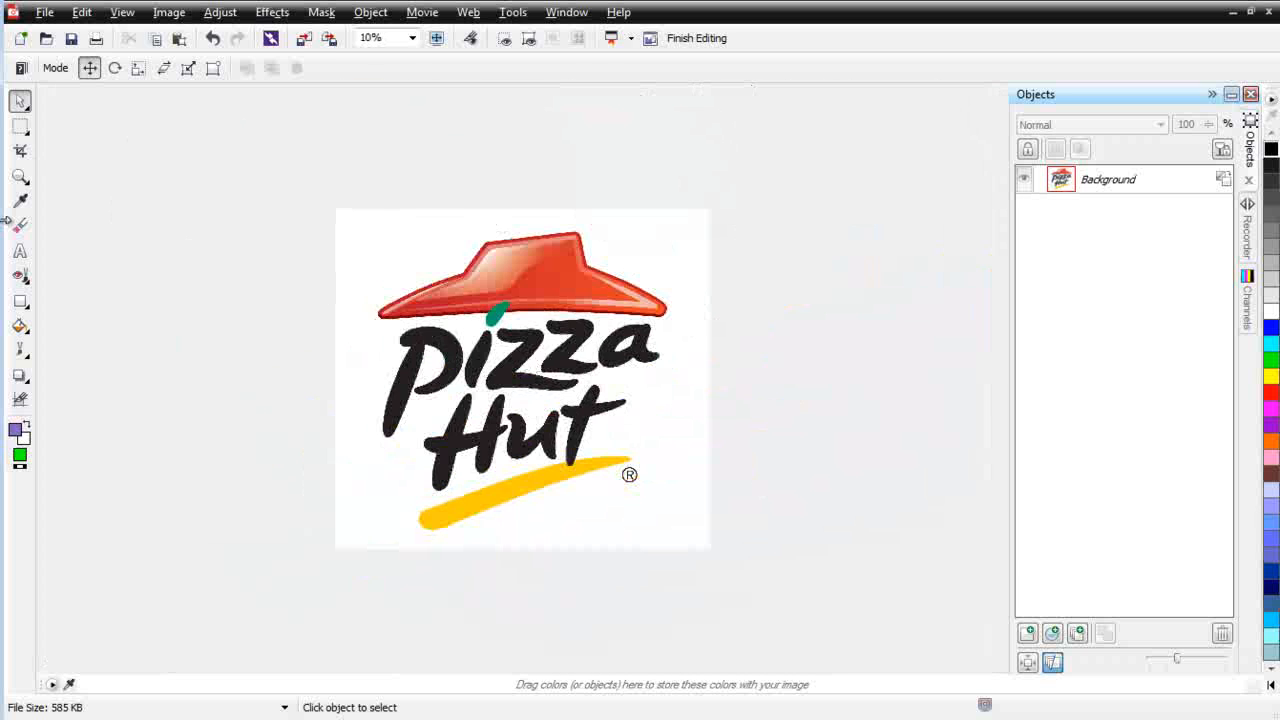
Step: Set up the Fill tool with a uniform blue from the RGB palette and a tolerance of 10
{"action": "left_click", "coordinate": [20, 326]}
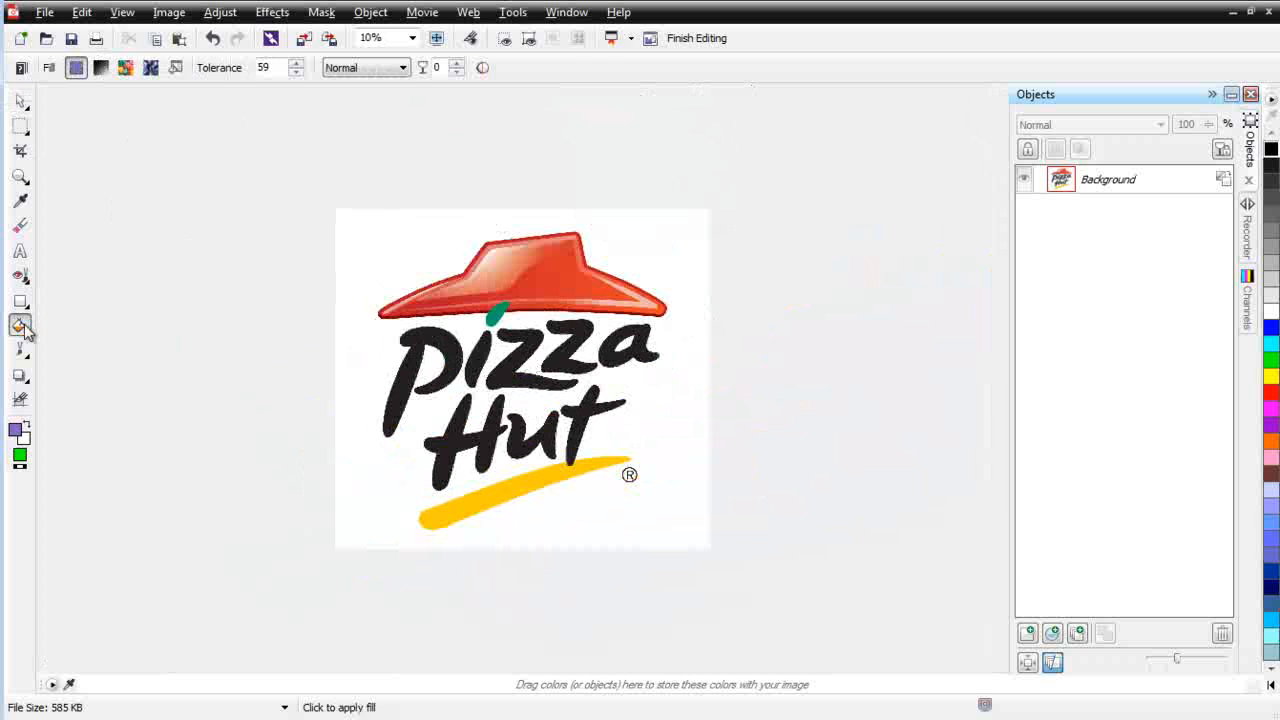
{"action": "left_click", "coordinate": [20, 462]}
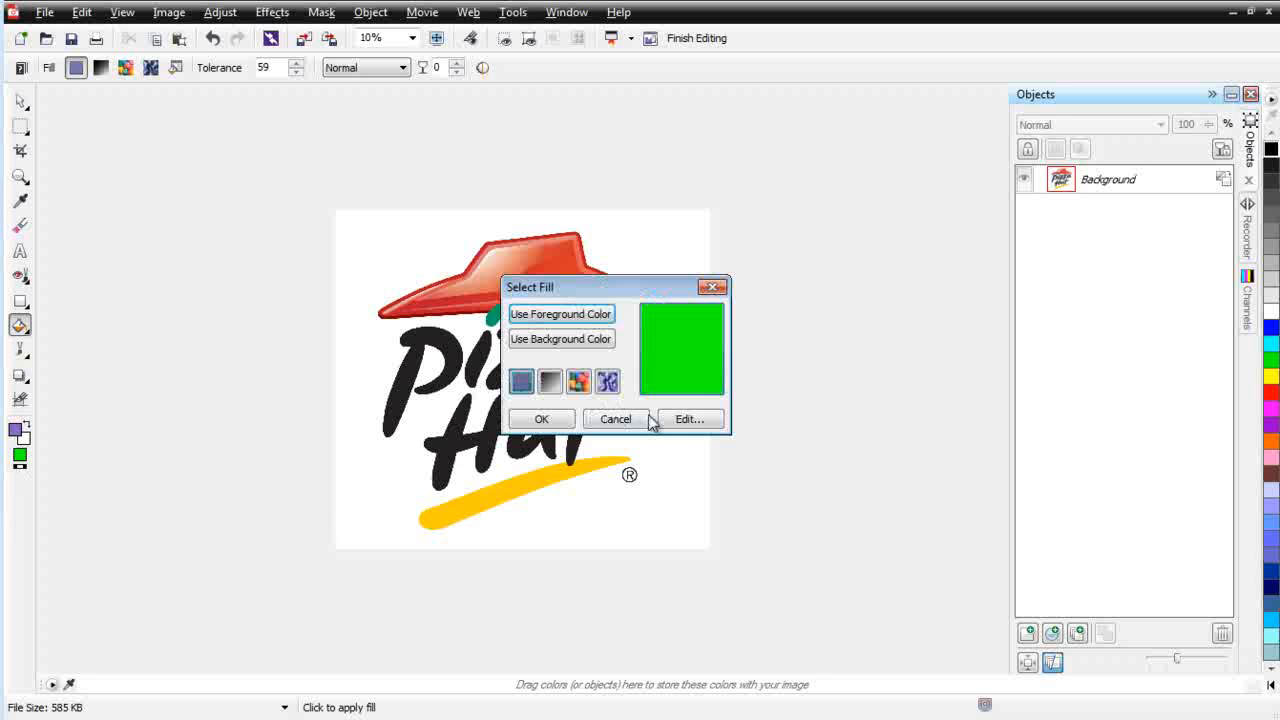
{"action": "left_click", "coordinate": [686, 420]}
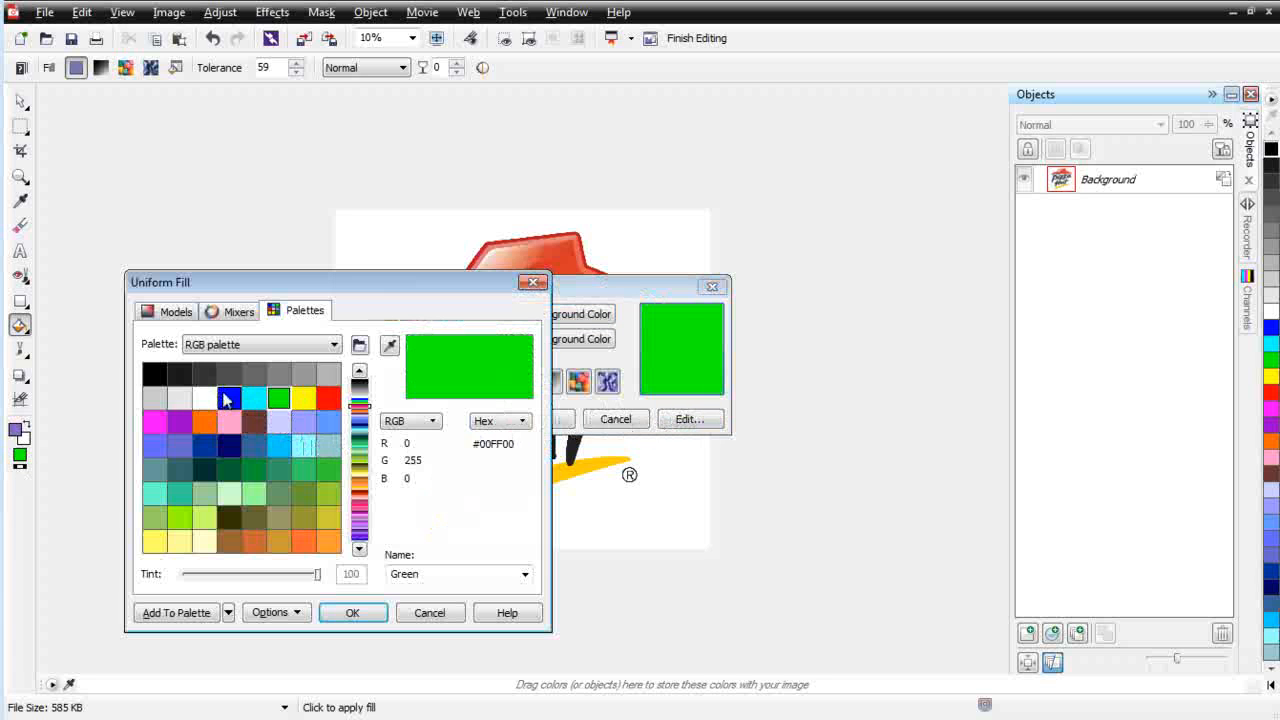
{"action": "left_click", "coordinate": [229, 399]}
{"action": "left_click", "coordinate": [362, 612]}
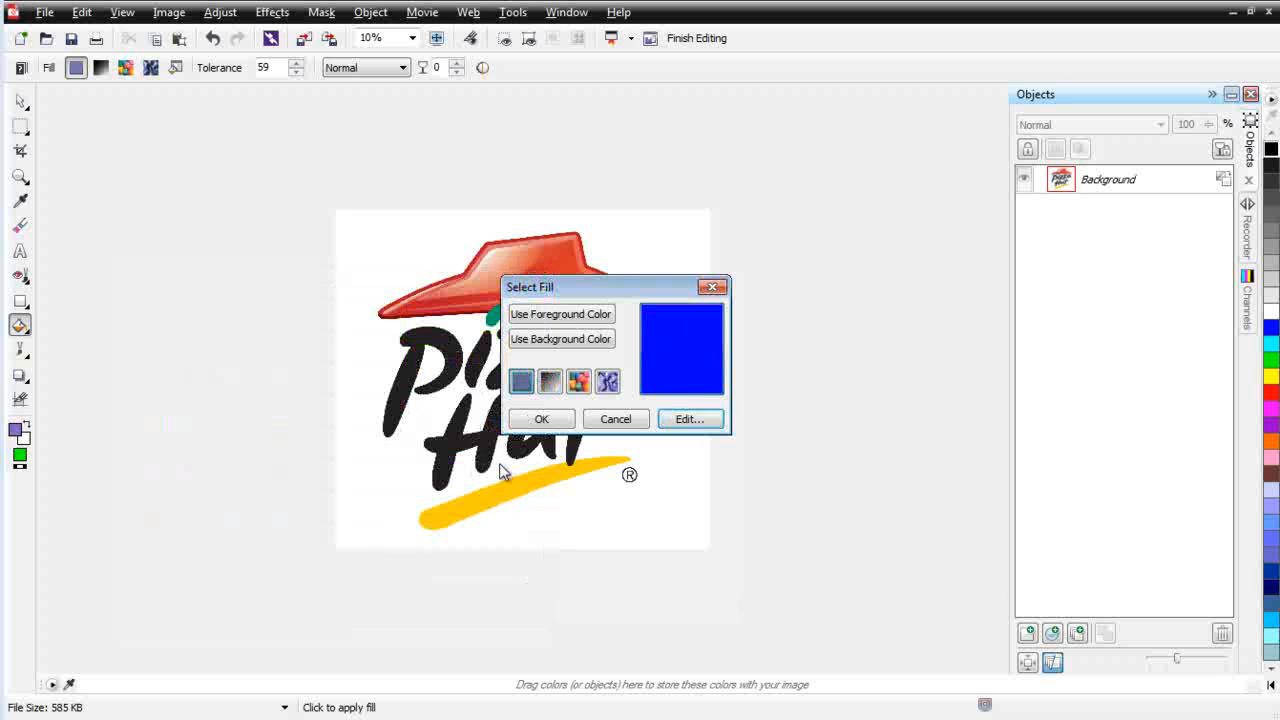
{"action": "left_click", "coordinate": [553, 421]}
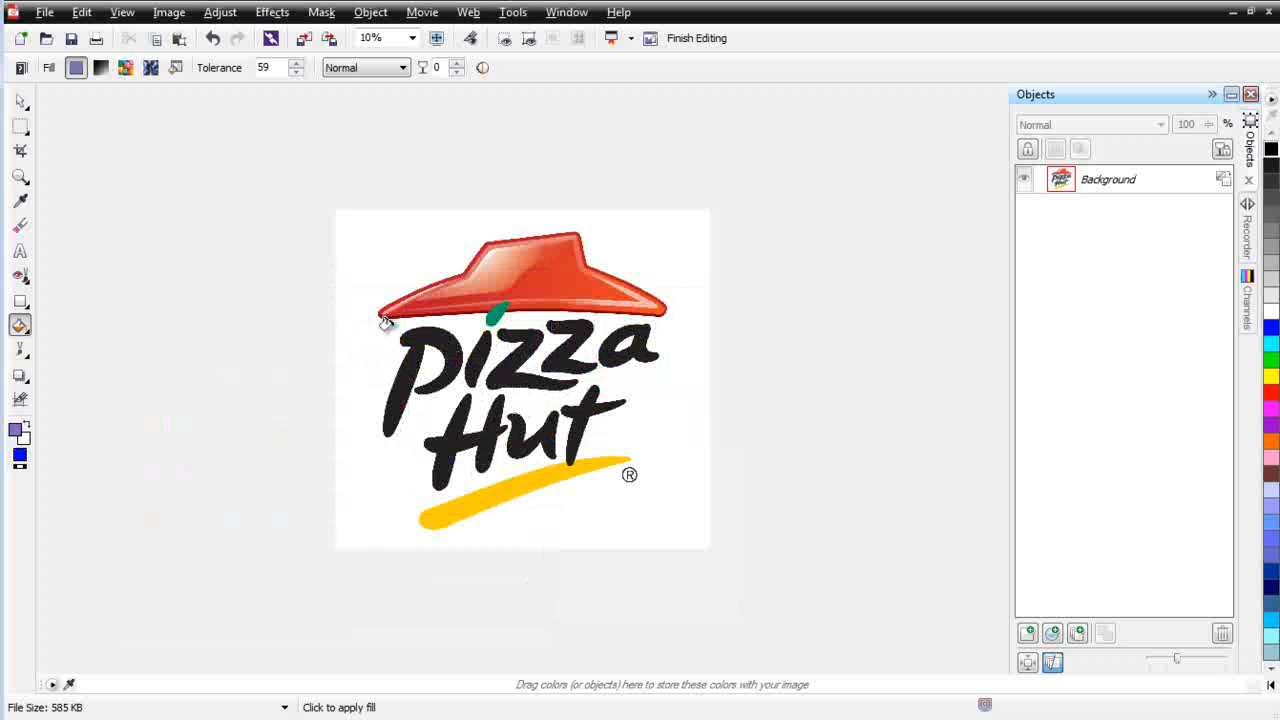
{"action": "scroll", "coordinate": [386, 323], "scroll_direction": "up", "scroll_amount": 2}
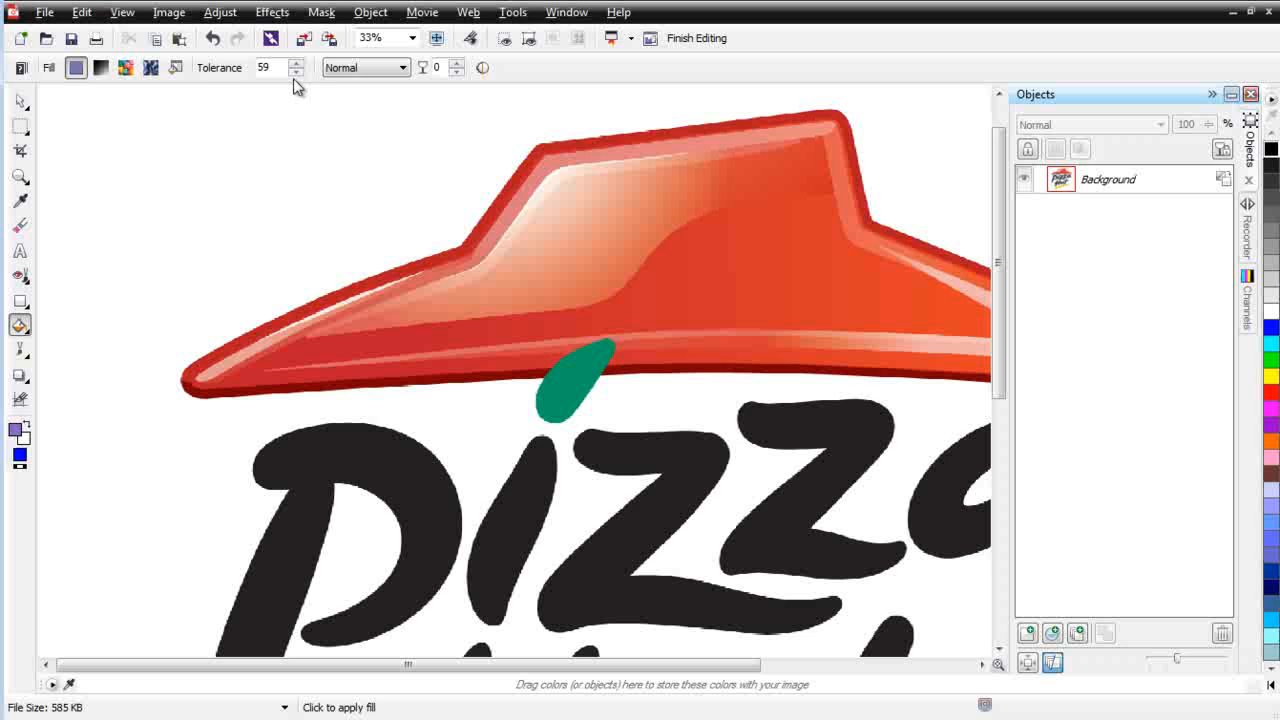
{"action": "left_click_drag", "start_coordinate": [296, 67], "coordinate": [286, 109]}
Step: Try to fill the white background around the red hat with blue
{"action": "scroll", "coordinate": [486, 426], "scroll_direction": "up", "scroll_amount": 6}
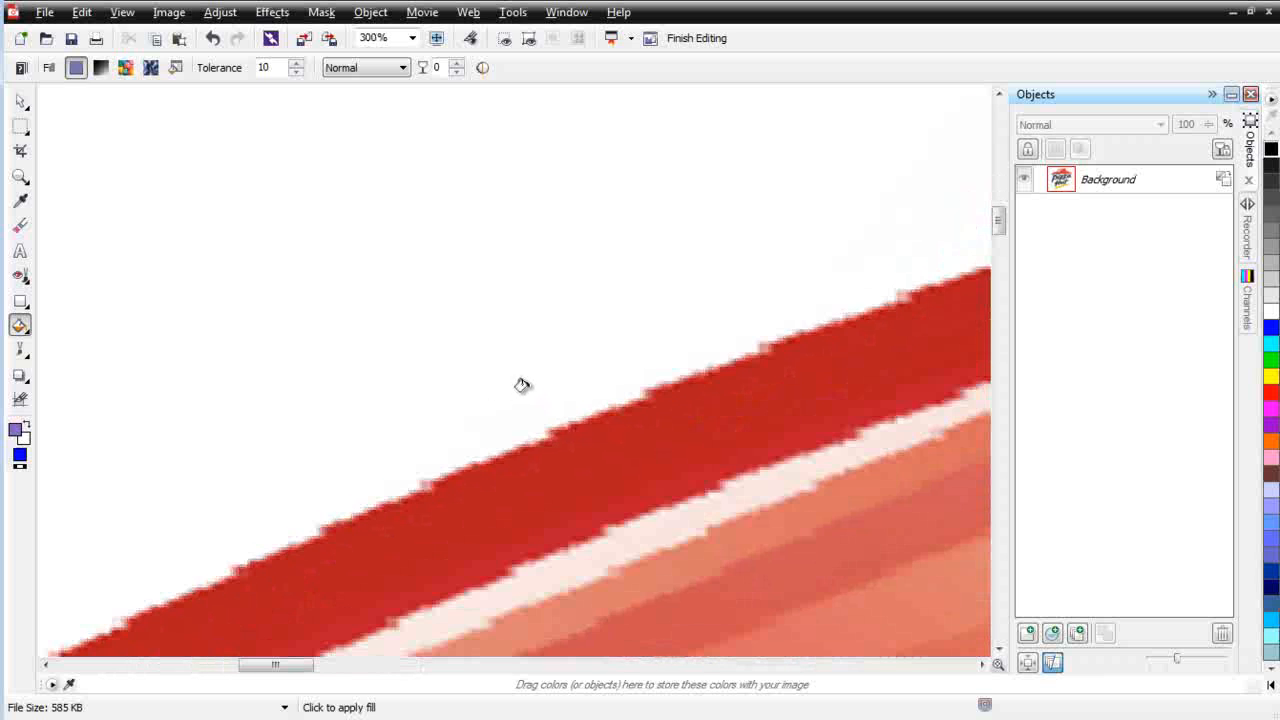
{"action": "left_click", "coordinate": [484, 318]}
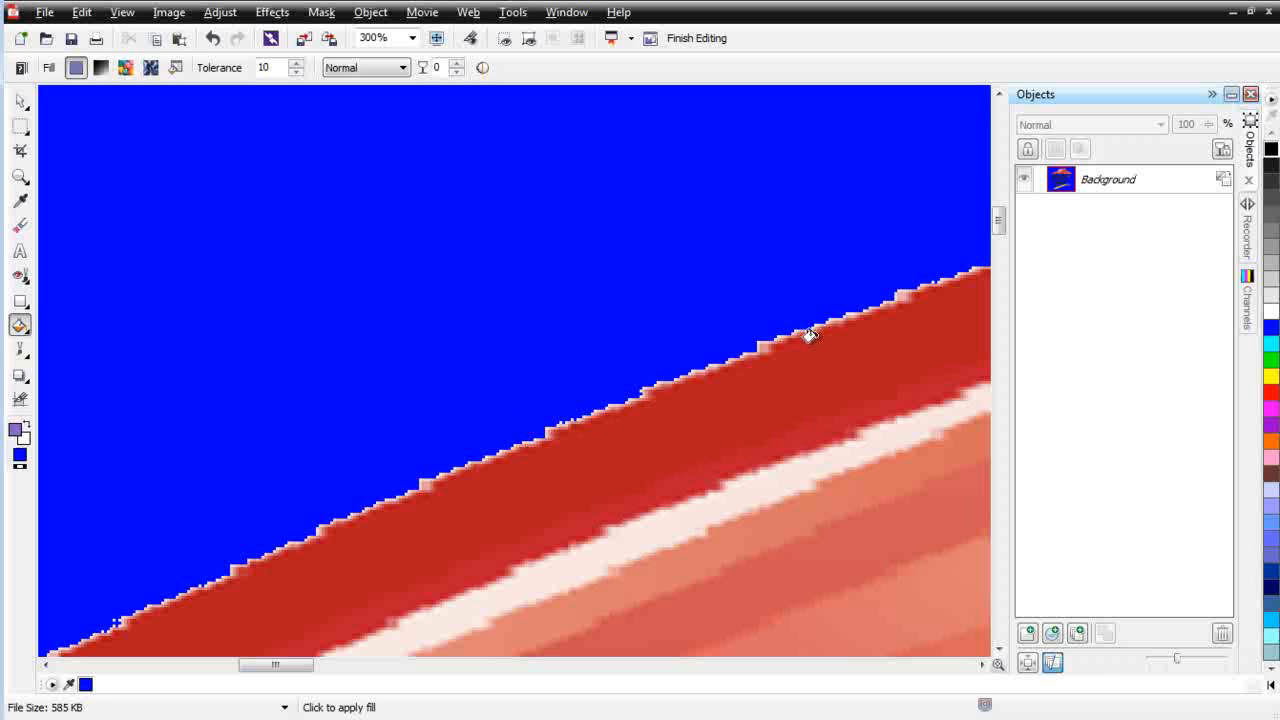
{"action": "key", "text": "ctrl+z"}
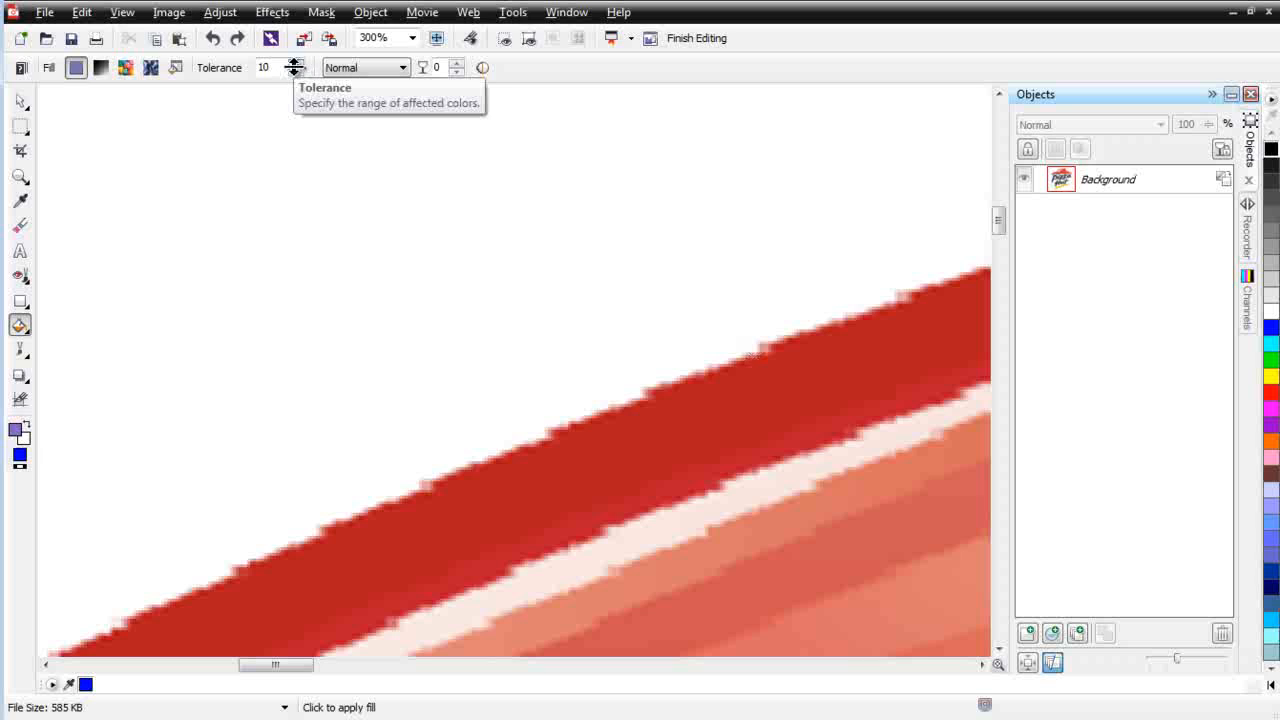
Step: Raise the fill tolerance to 69 and fill the white background around the logo with blue
{"action": "left_click_drag", "start_coordinate": [294, 67], "coordinate": [318, 12]}
{"action": "left_click", "coordinate": [345, 320]}
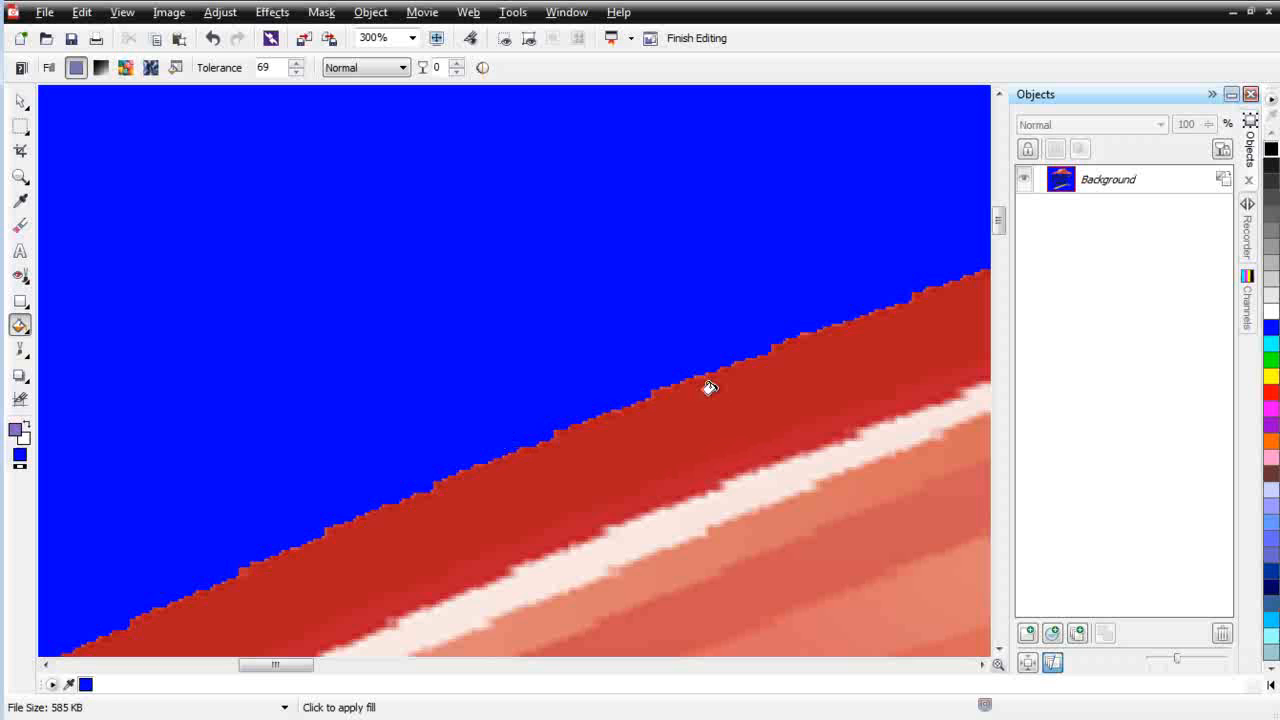
Step: Examine the edges between the blue background and the hat, lettering and swoosh at different magnifications
{"action": "scroll", "coordinate": [610, 468], "scroll_direction": "down", "scroll_amount": 3}
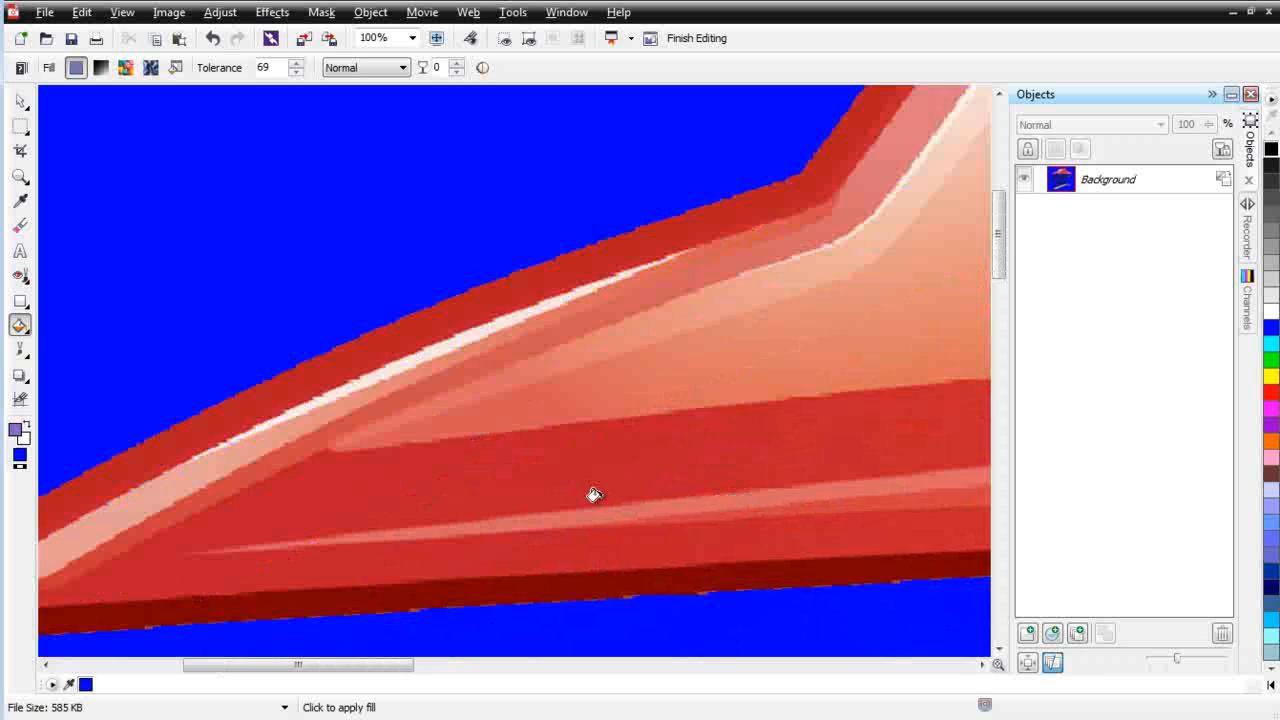
{"action": "scroll", "coordinate": [573, 488], "scroll_direction": "down", "scroll_amount": 2}
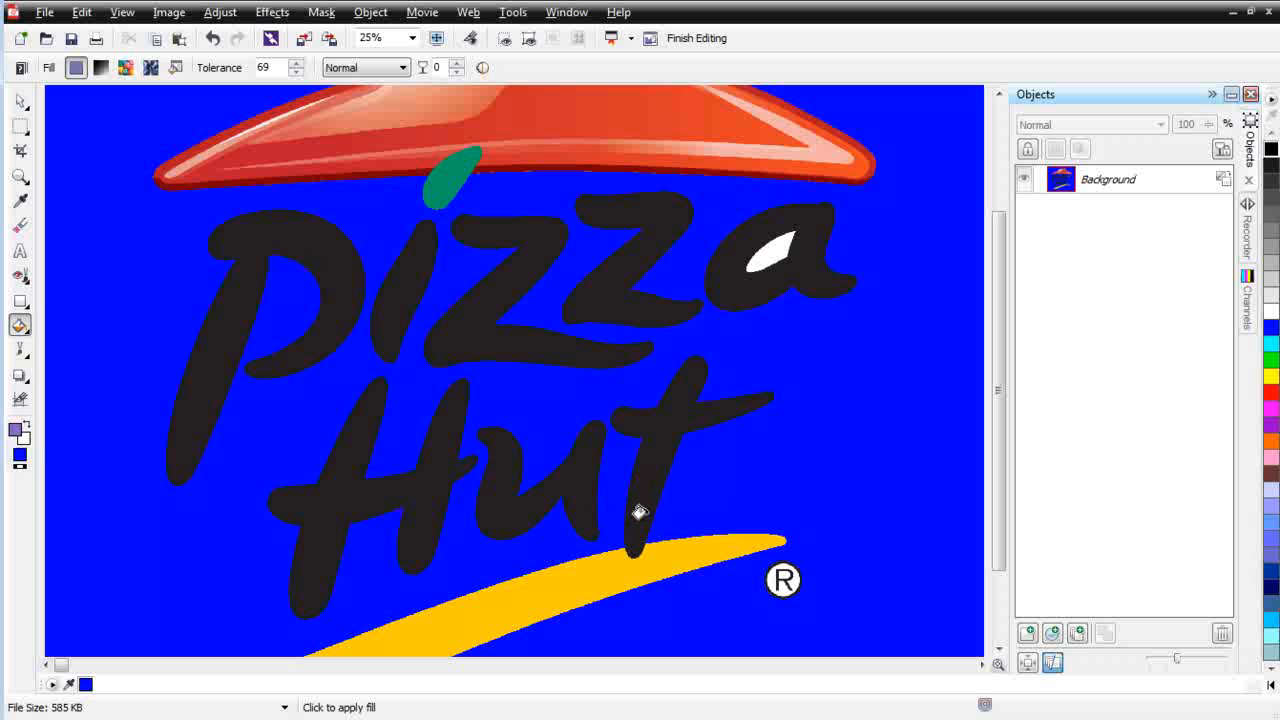
{"action": "scroll", "coordinate": [645, 544], "scroll_direction": "up", "scroll_amount": 3}
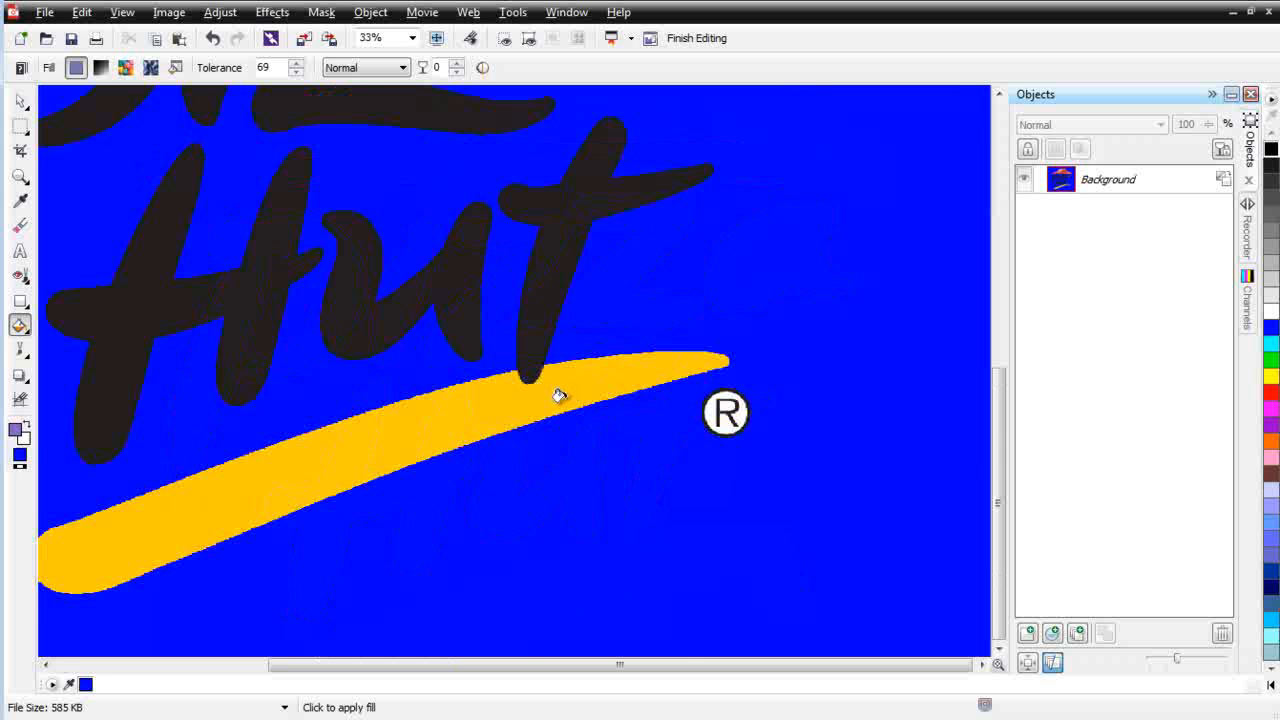
{"action": "scroll", "coordinate": [557, 392], "scroll_direction": "up", "scroll_amount": 2}
{"action": "scroll", "coordinate": [465, 266], "scroll_direction": "up", "scroll_amount": 3}
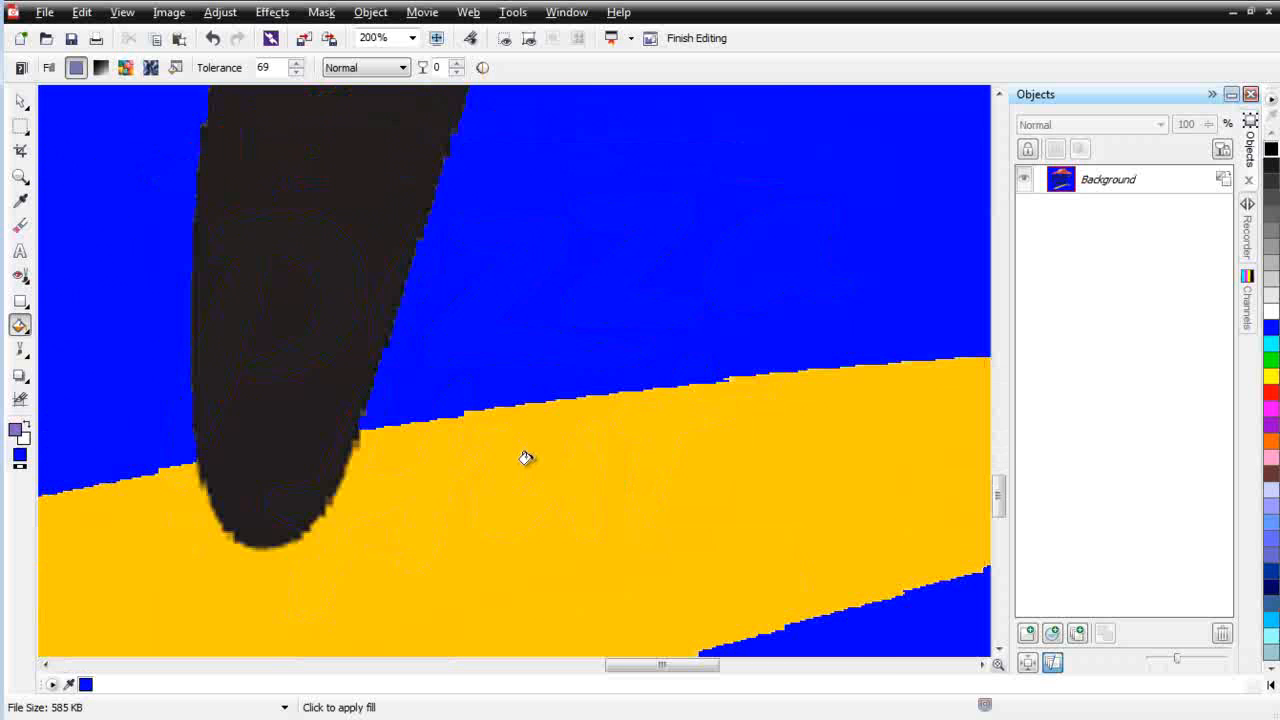
{"action": "scroll", "coordinate": [331, 406], "scroll_direction": "down", "scroll_amount": 5}
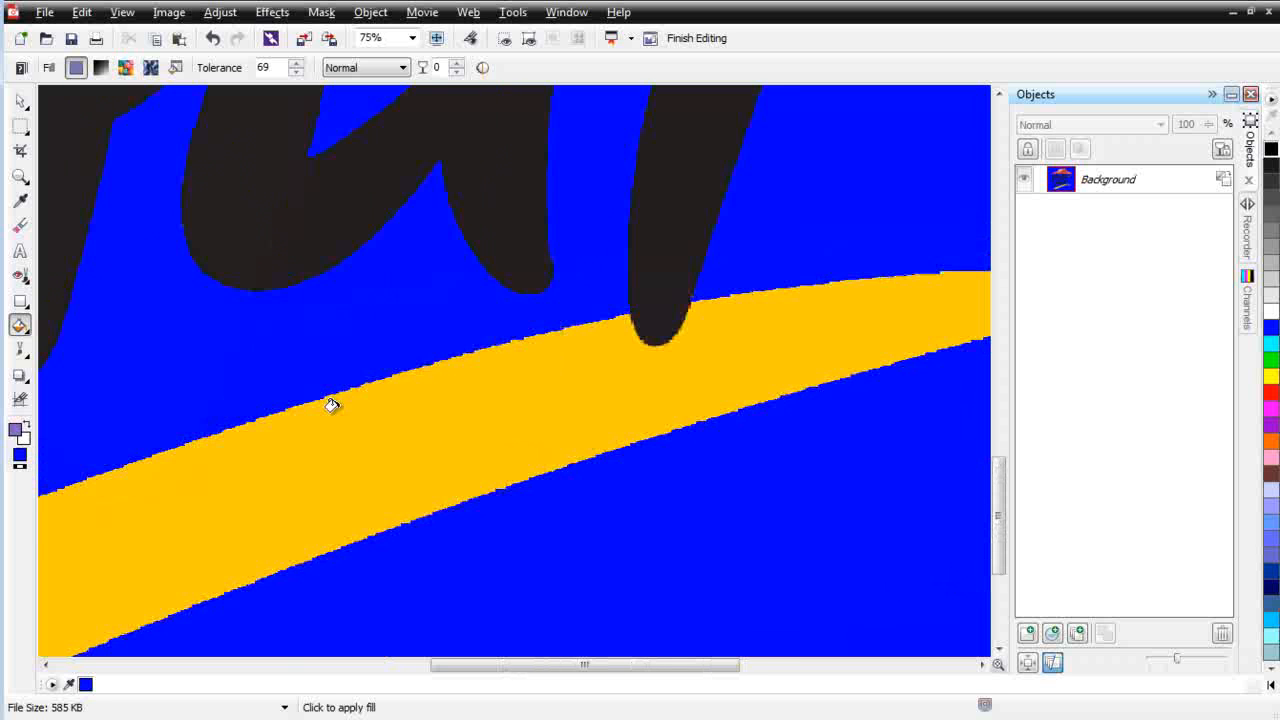
{"action": "scroll", "coordinate": [380, 365], "scroll_direction": "down", "scroll_amount": 3}
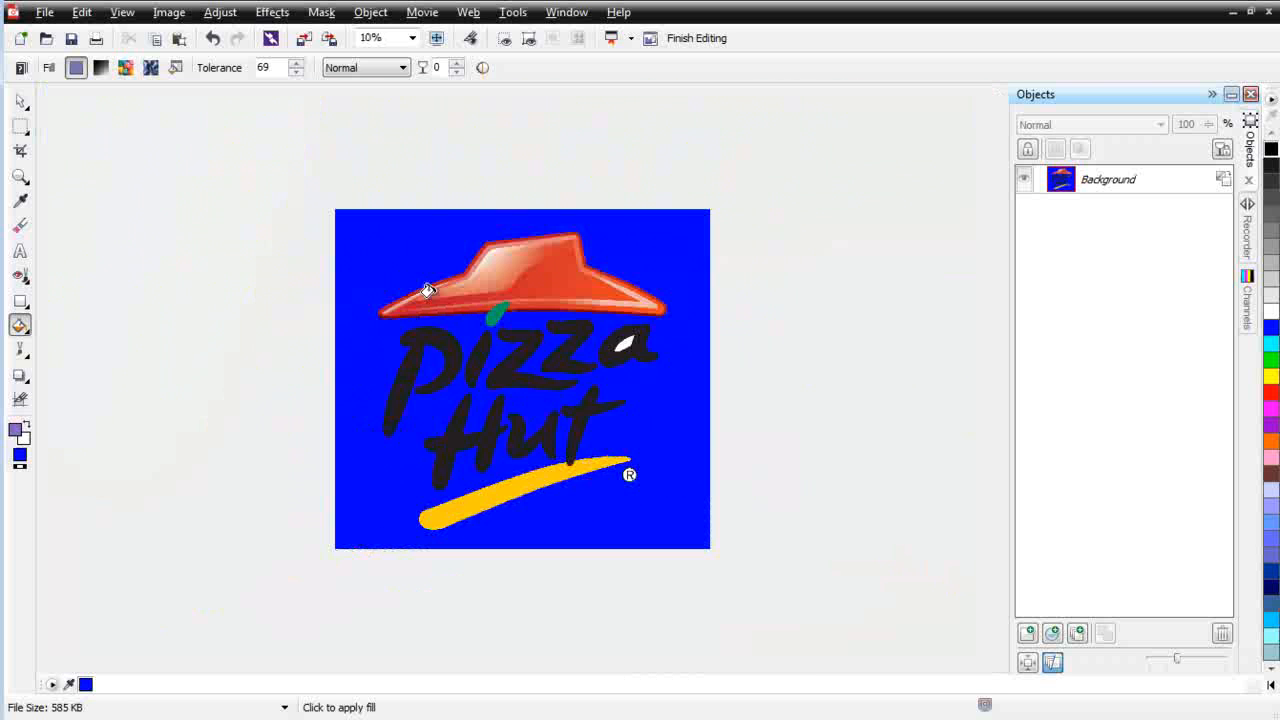
Step: Fill the enclosed white area inside the letter a of Pizza with blue
{"action": "scroll", "coordinate": [548, 330], "scroll_direction": "up", "scroll_amount": 4}
{"action": "scroll", "coordinate": [618, 357], "scroll_direction": "up", "scroll_amount": 1}
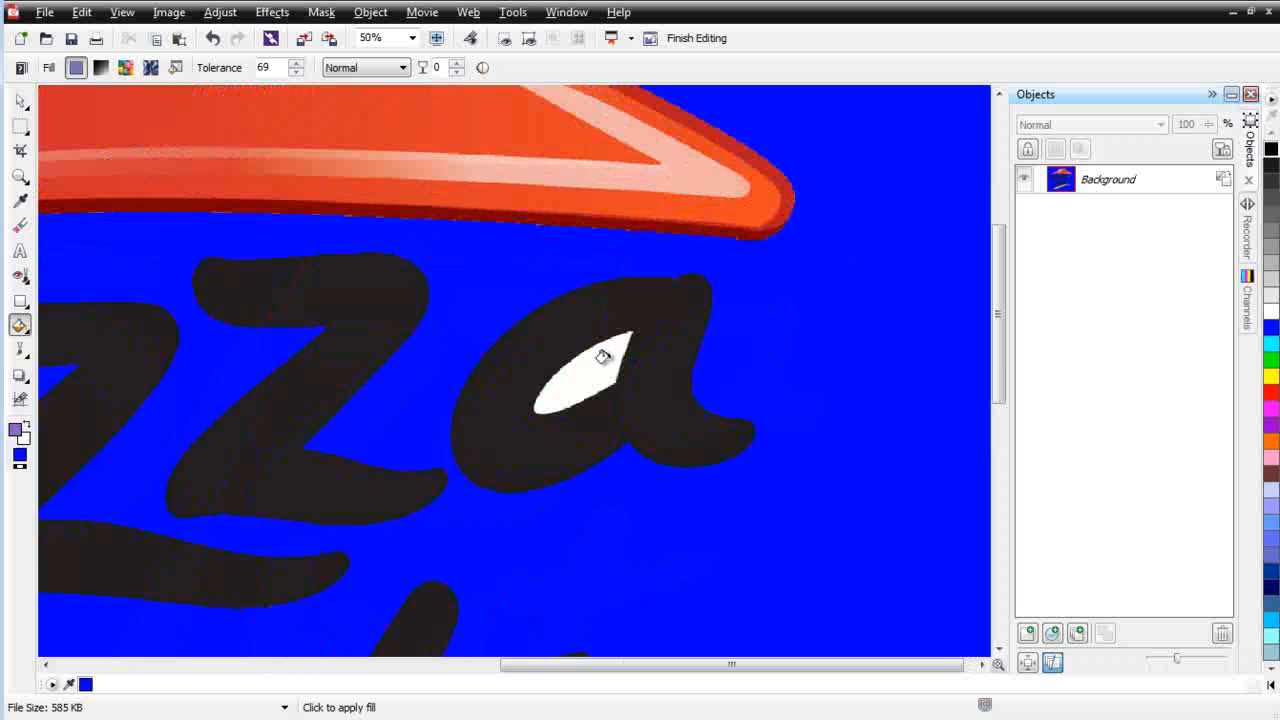
{"action": "left_click", "coordinate": [577, 378]}
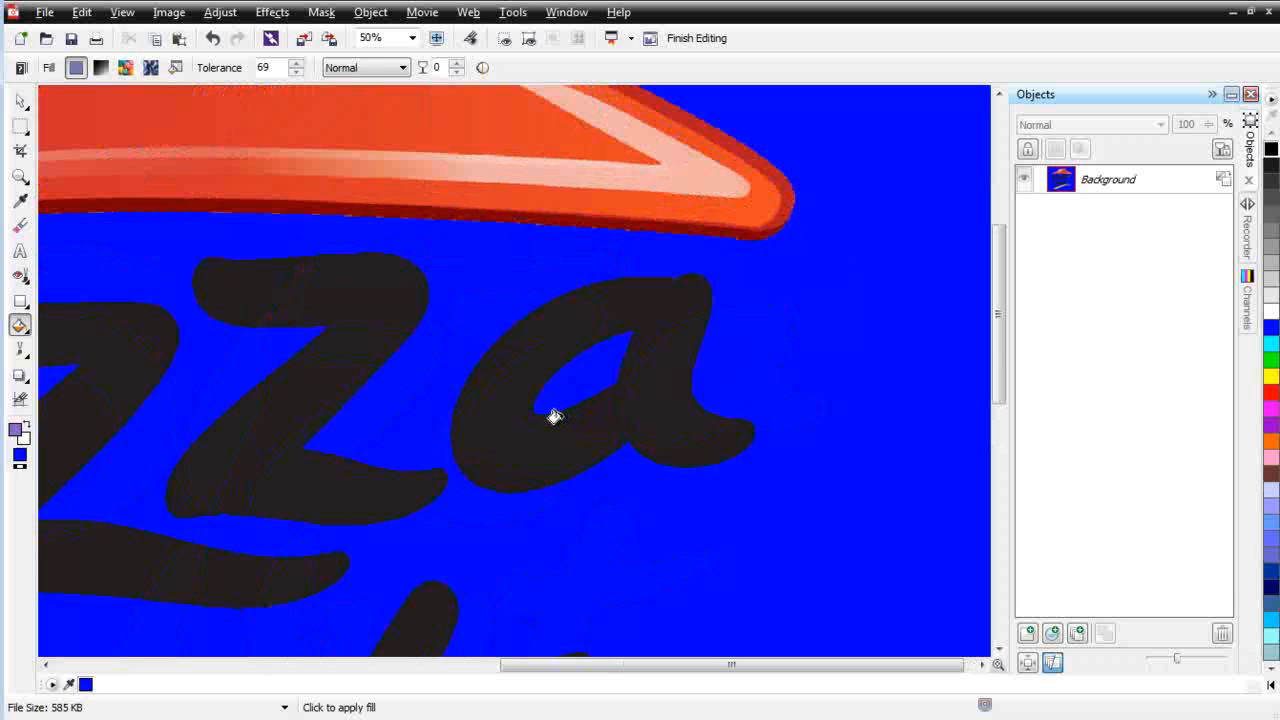
Step: Fill the white areas inside the registered trademark symbol, including the enclosed part of the R, with blue
{"action": "scroll", "coordinate": [551, 420], "scroll_direction": "down", "scroll_amount": 3}
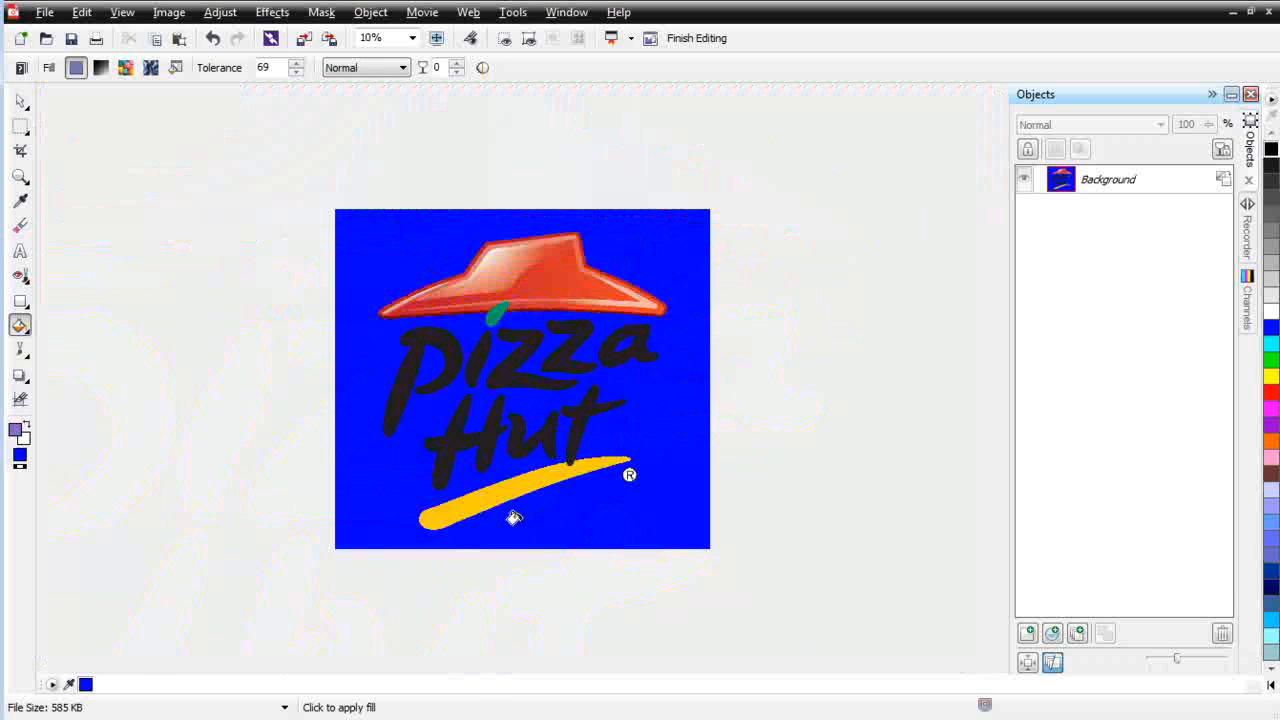
{"action": "scroll", "coordinate": [628, 468], "scroll_direction": "up", "scroll_amount": 2}
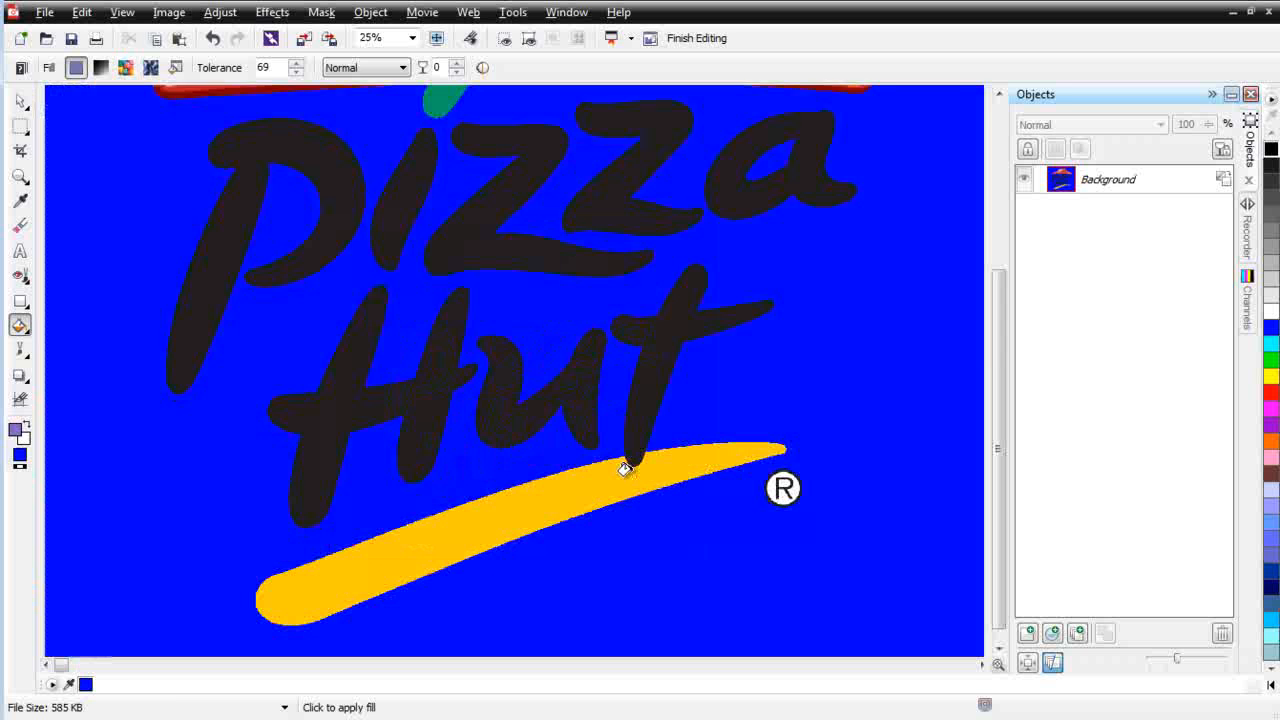
{"action": "scroll", "coordinate": [726, 466], "scroll_direction": "up", "scroll_amount": 2}
{"action": "scroll", "coordinate": [444, 249], "scroll_direction": "up", "scroll_amount": 1}
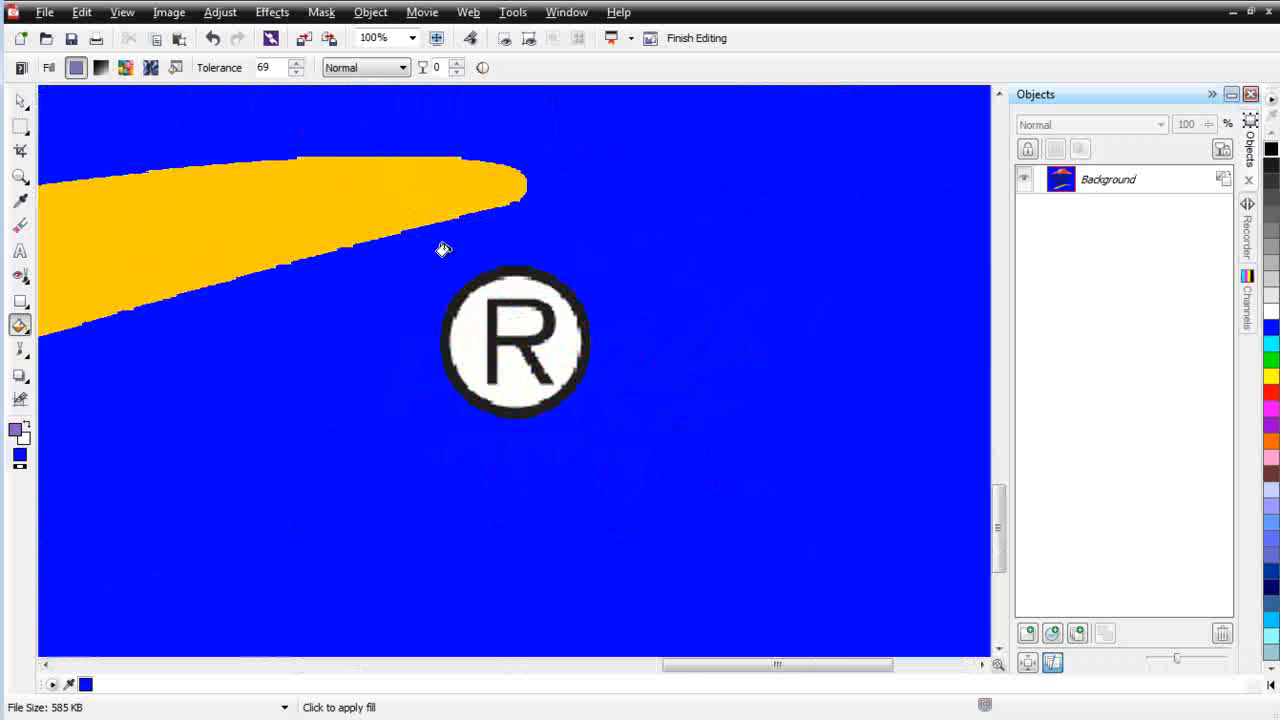
{"action": "left_click", "coordinate": [522, 385]}
{"action": "left_click", "coordinate": [506, 318]}
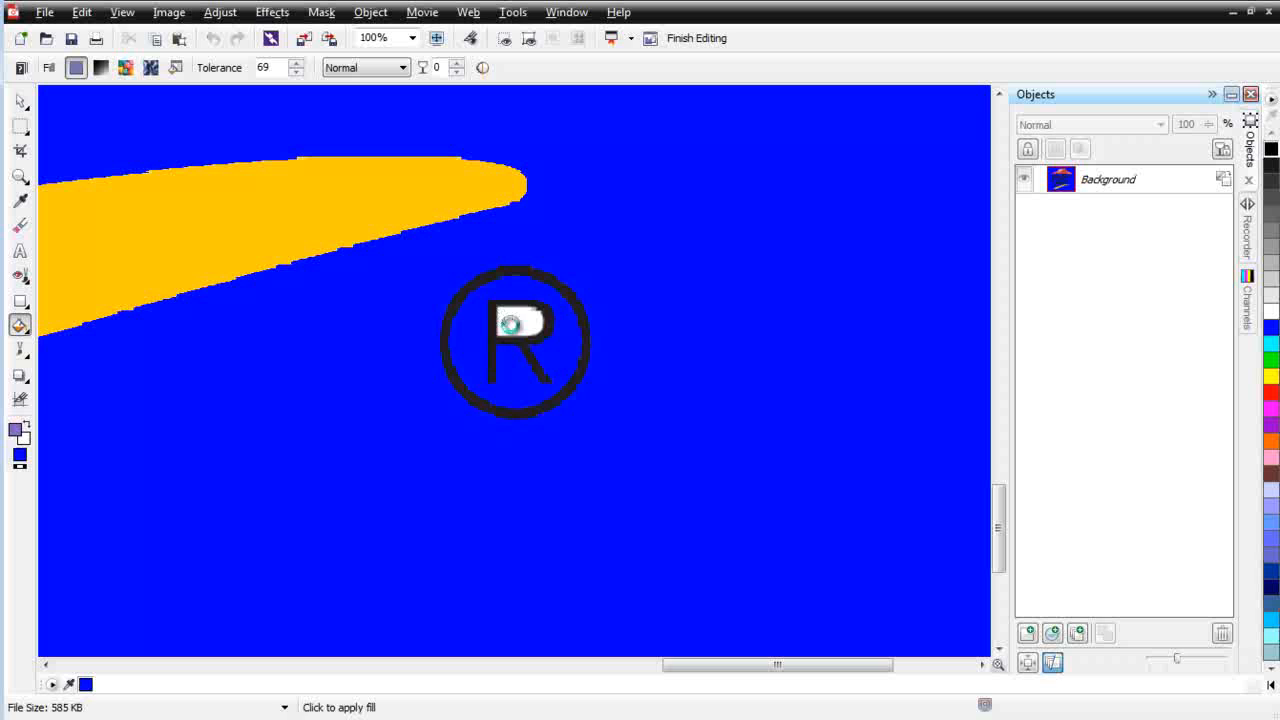
Step: Change the uniform fill color to Black (#000000) from the RGB palette
{"action": "scroll", "coordinate": [372, 385], "scroll_direction": "down", "scroll_amount": 3}
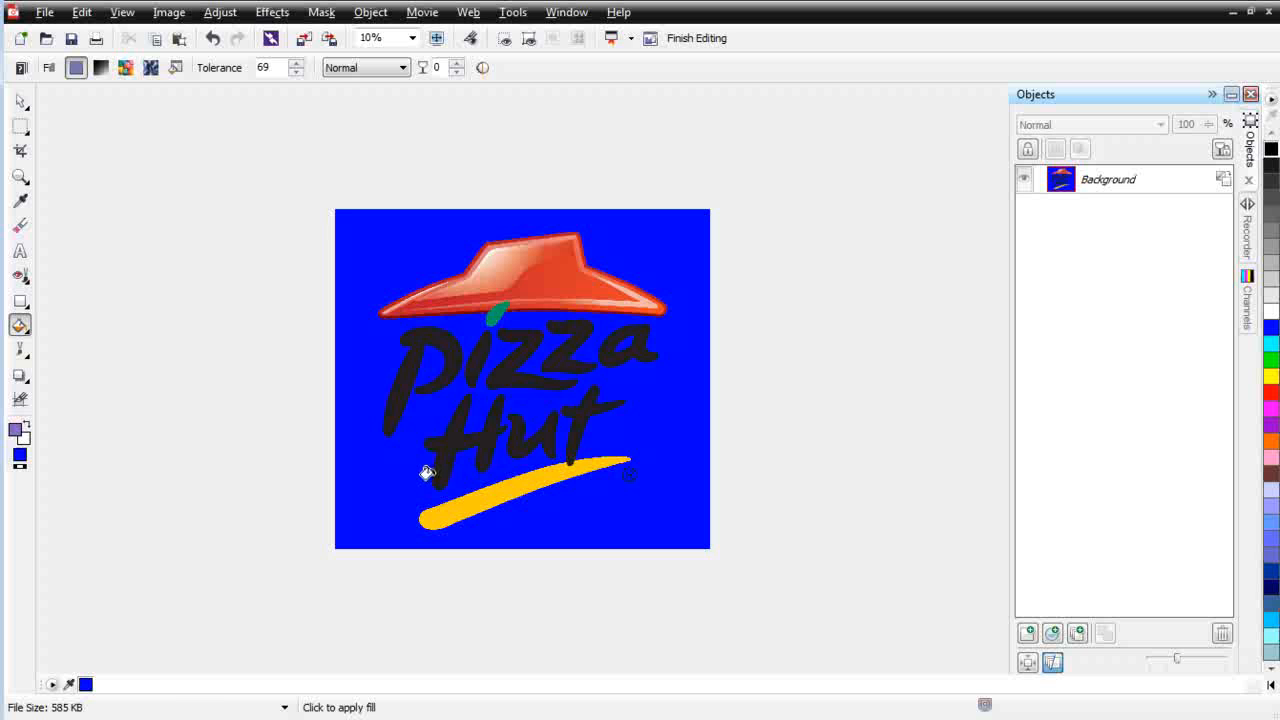
{"action": "left_click", "coordinate": [20, 456]}
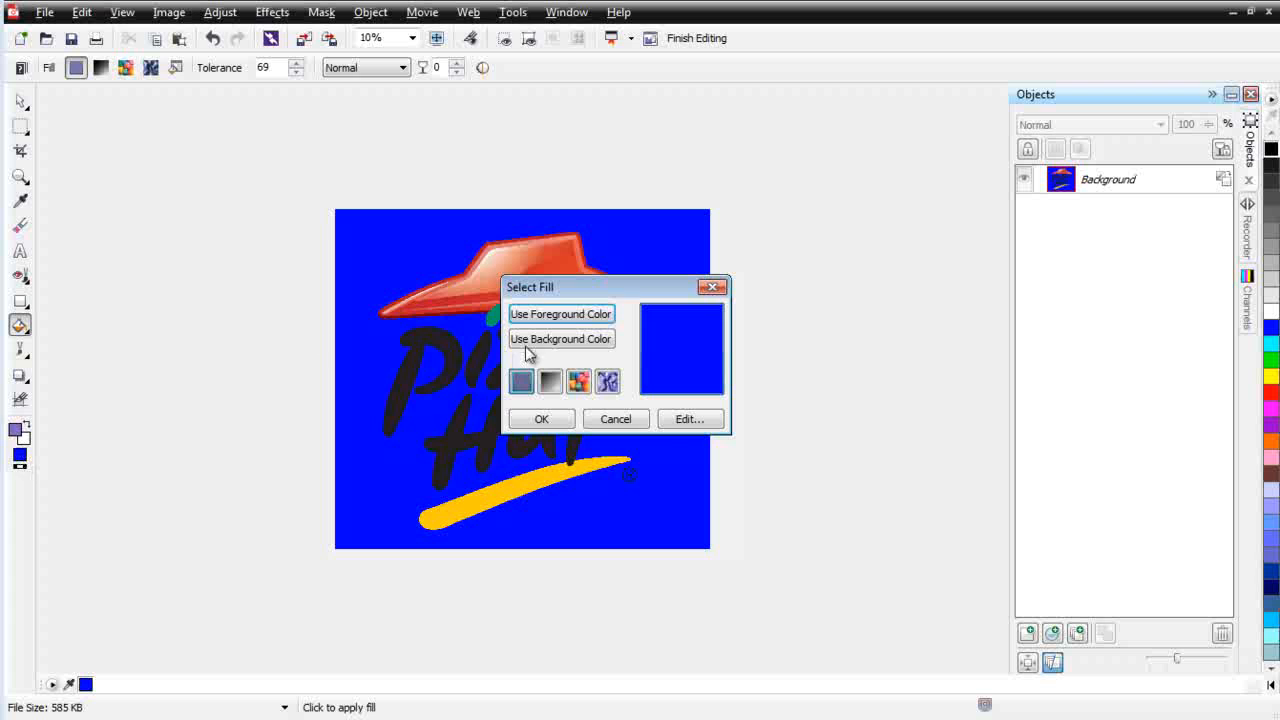
{"action": "left_click", "coordinate": [688, 419]}
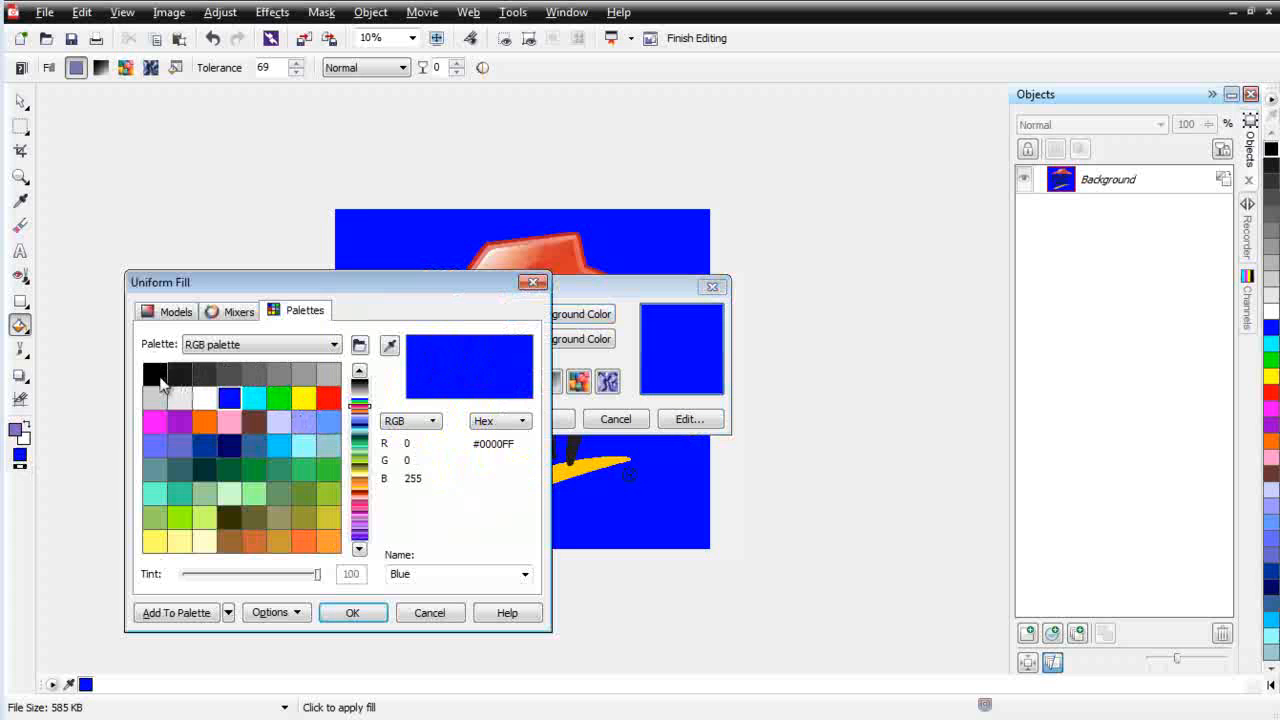
{"action": "left_click", "coordinate": [155, 377]}
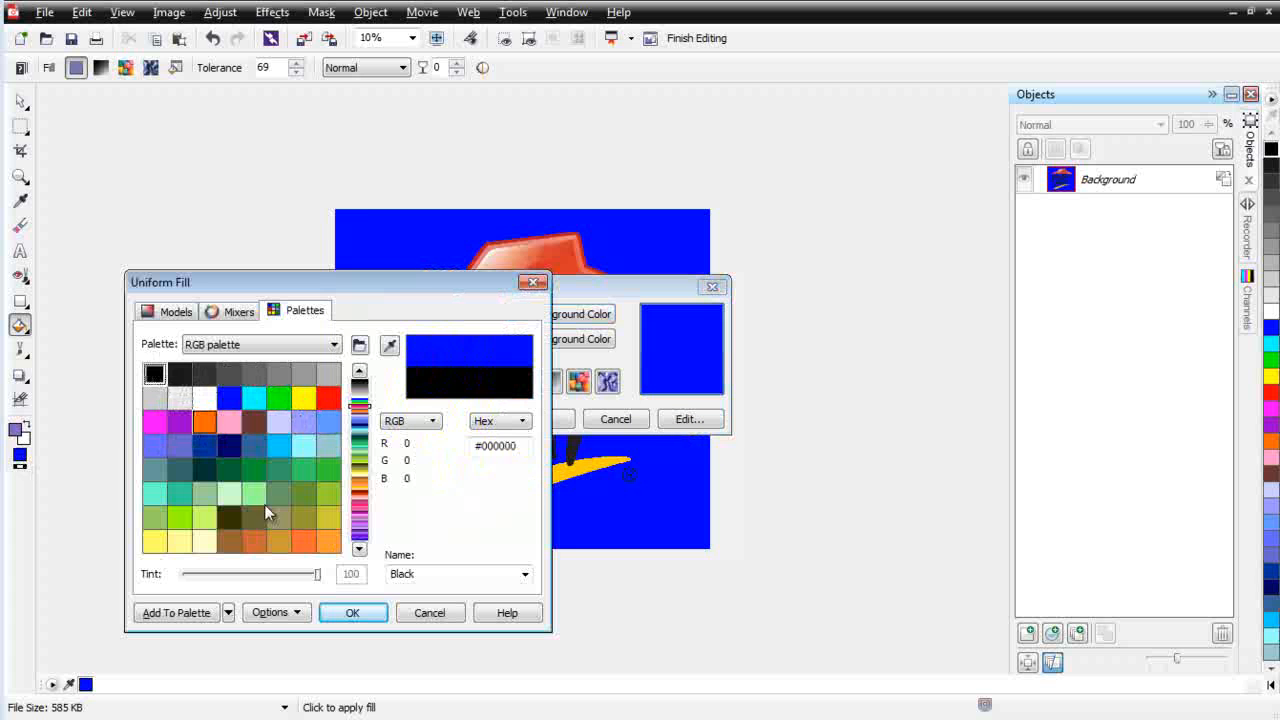
{"action": "left_click", "coordinate": [354, 612]}
{"action": "left_click", "coordinate": [541, 419]}
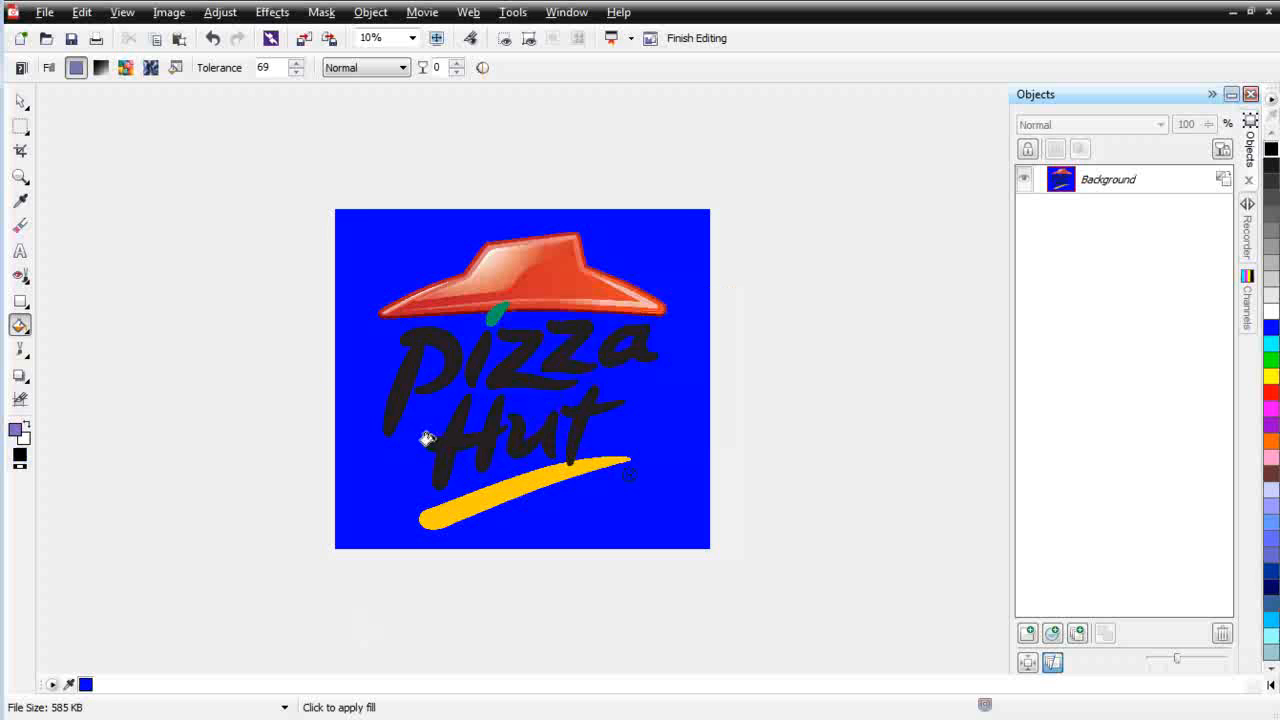
Step: Fill each dark grey letter of the word Pizza with solid black
{"action": "scroll", "coordinate": [414, 425], "scroll_direction": "up", "scroll_amount": 2}
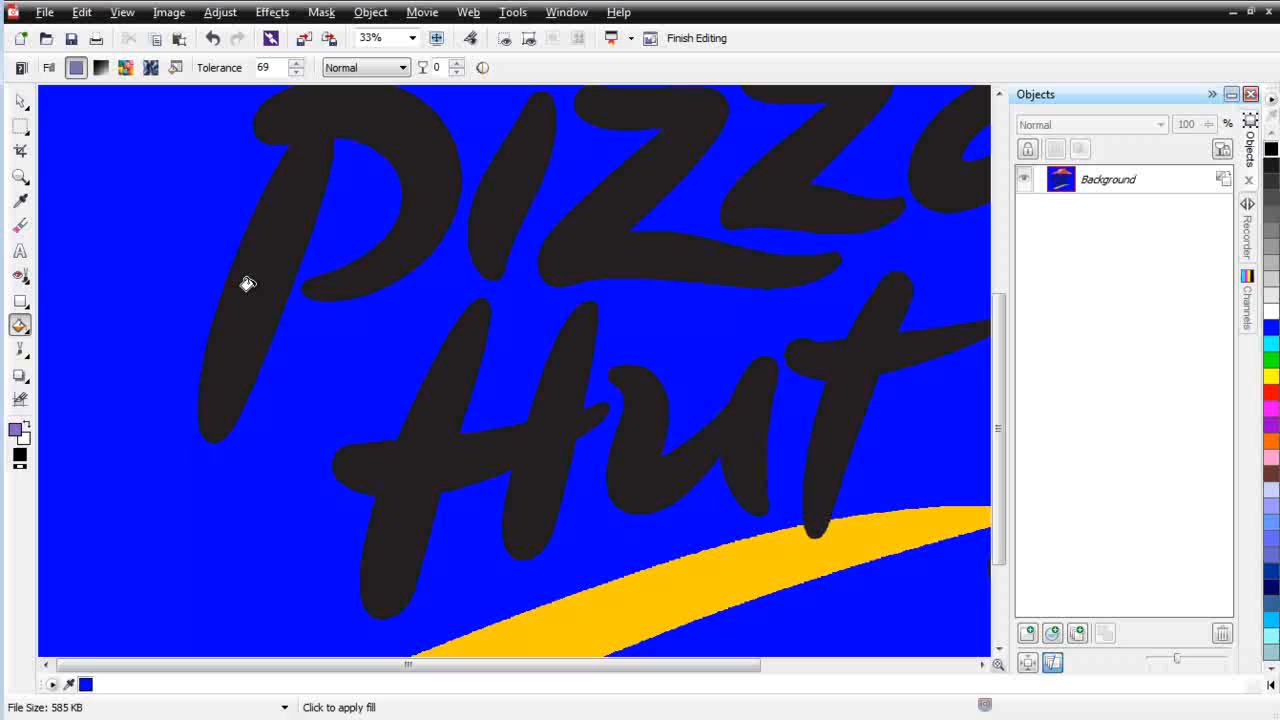
{"action": "left_click", "coordinate": [247, 284]}
{"action": "left_click", "coordinate": [477, 227]}
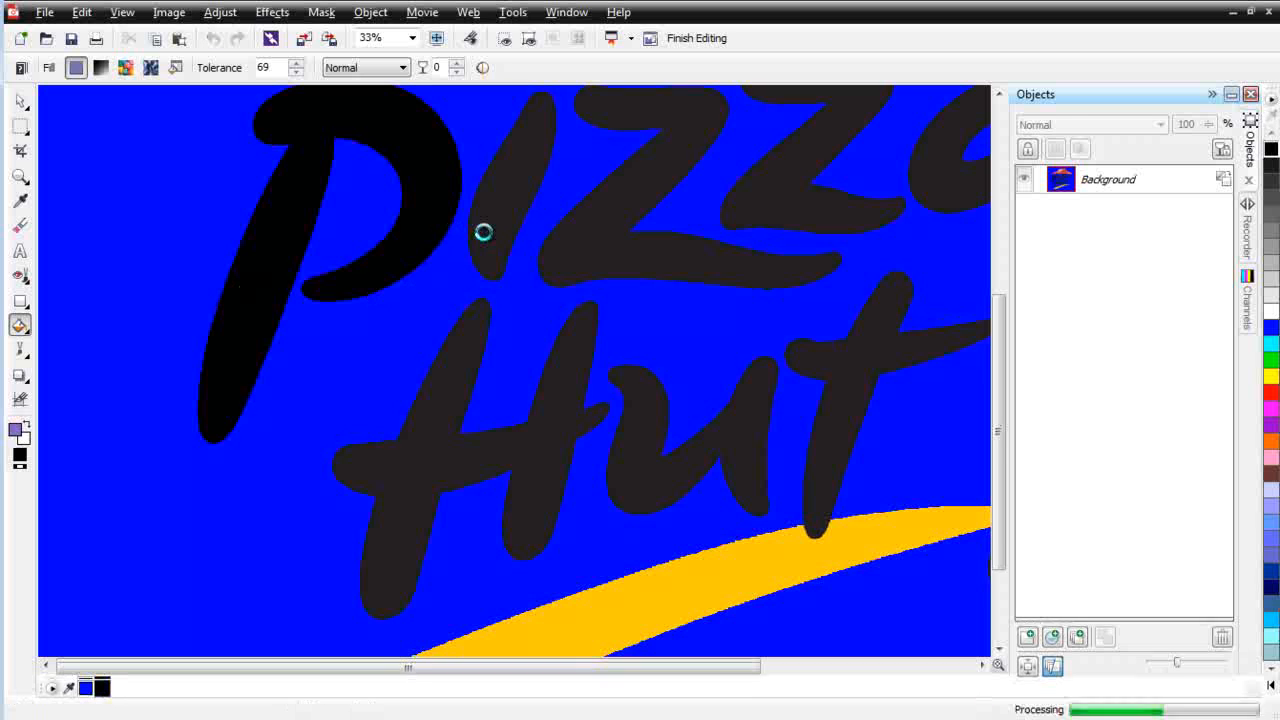
{"action": "left_click", "coordinate": [593, 233]}
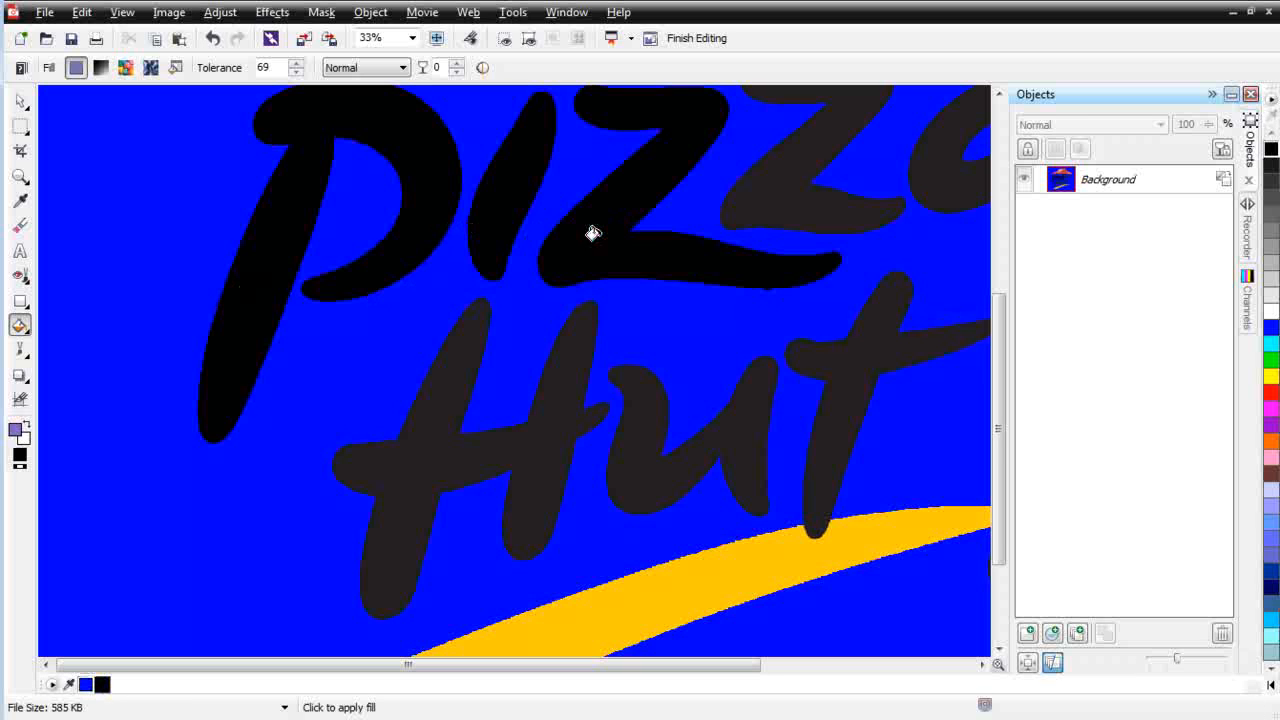
{"action": "left_click", "coordinate": [794, 189]}
{"action": "scroll", "coordinate": [897, 212], "scroll_direction": "down", "scroll_amount": 1}
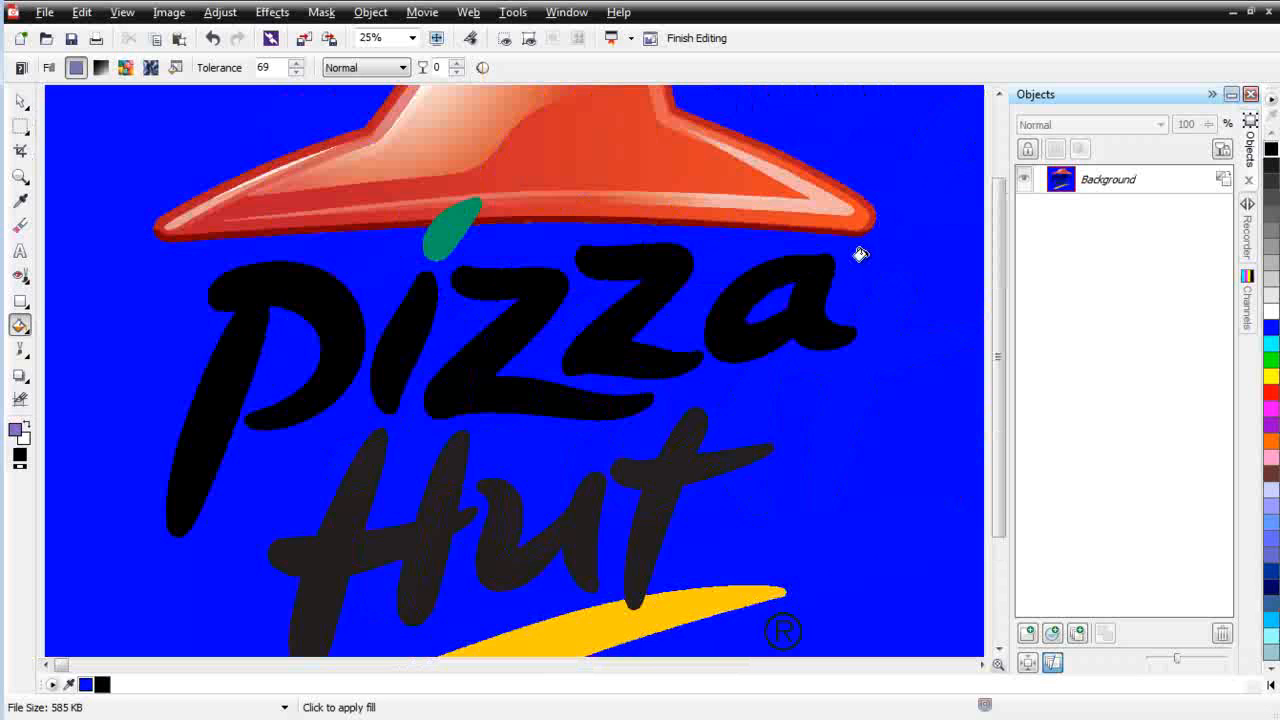
Step: Fill the letters of the word Hut with solid black
{"action": "left_click", "coordinate": [369, 553]}
{"action": "left_click", "coordinate": [497, 560]}
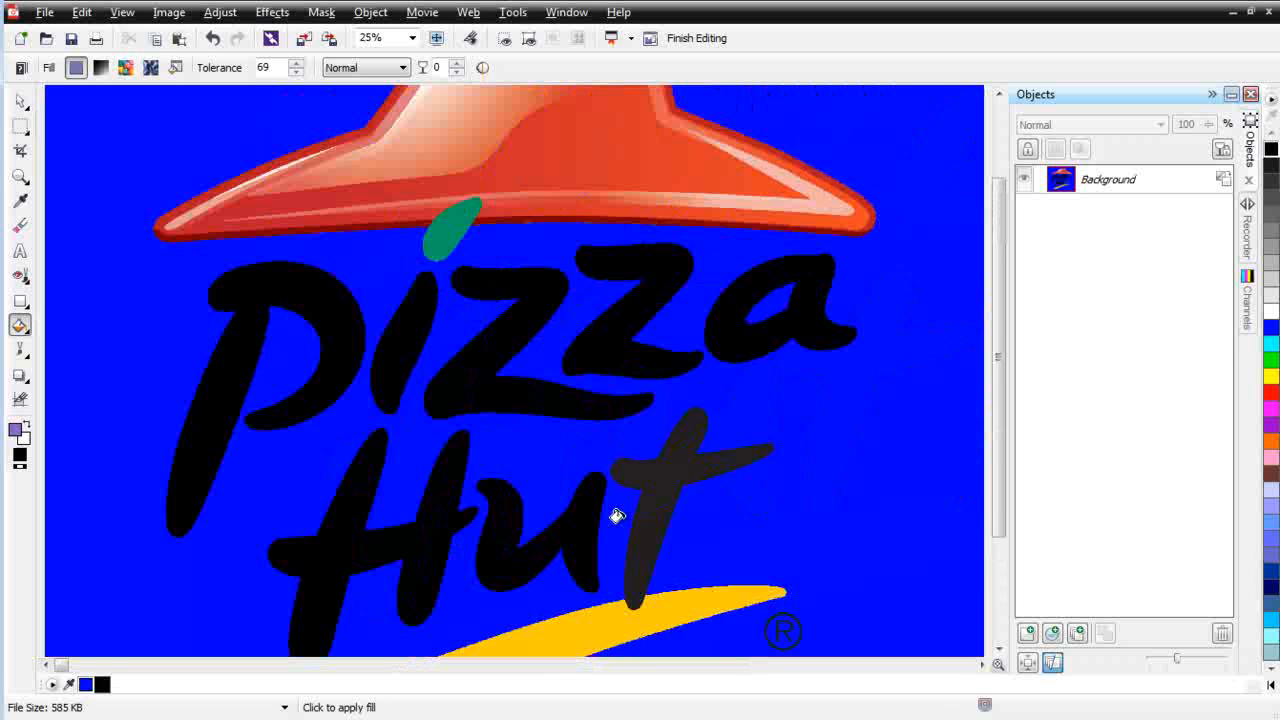
{"action": "left_click", "coordinate": [645, 494]}
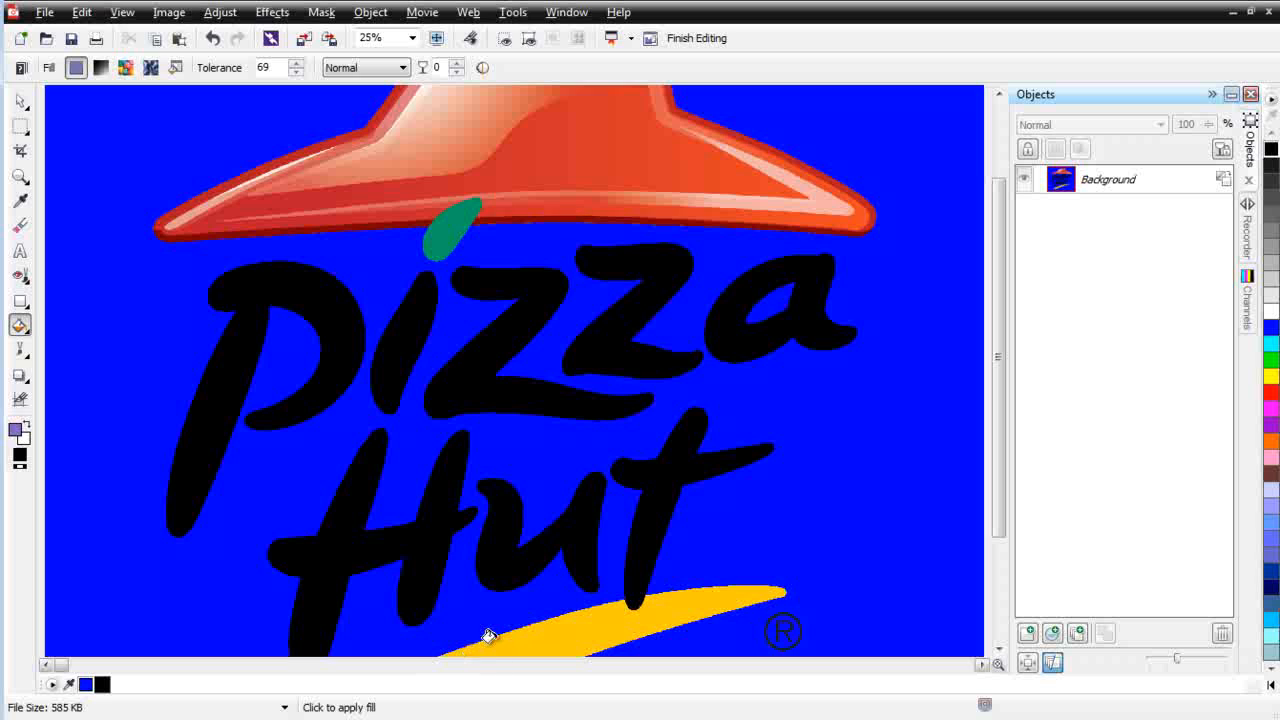
{"action": "scroll", "coordinate": [493, 612], "scroll_direction": "down", "scroll_amount": 2}
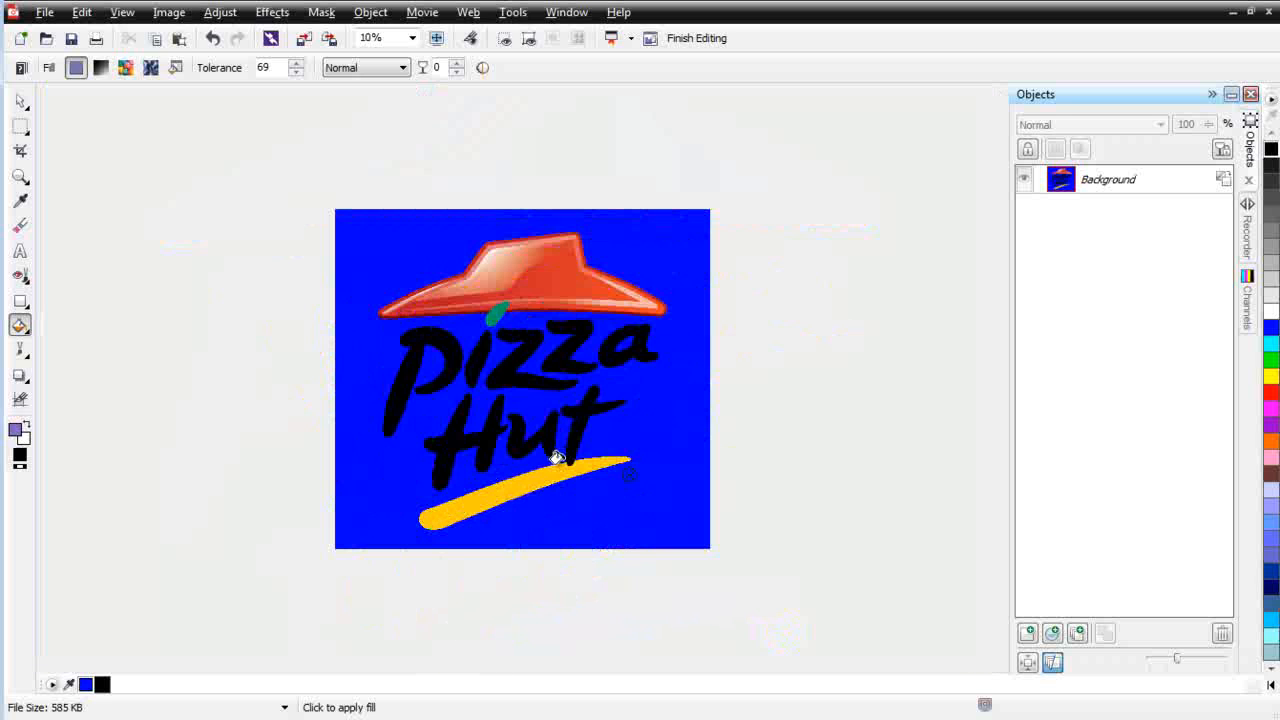
Step: Change the uniform fill color to Yellow (#FFFF00) from the RGB palette
{"action": "scroll", "coordinate": [594, 459], "scroll_direction": "up", "scroll_amount": 2}
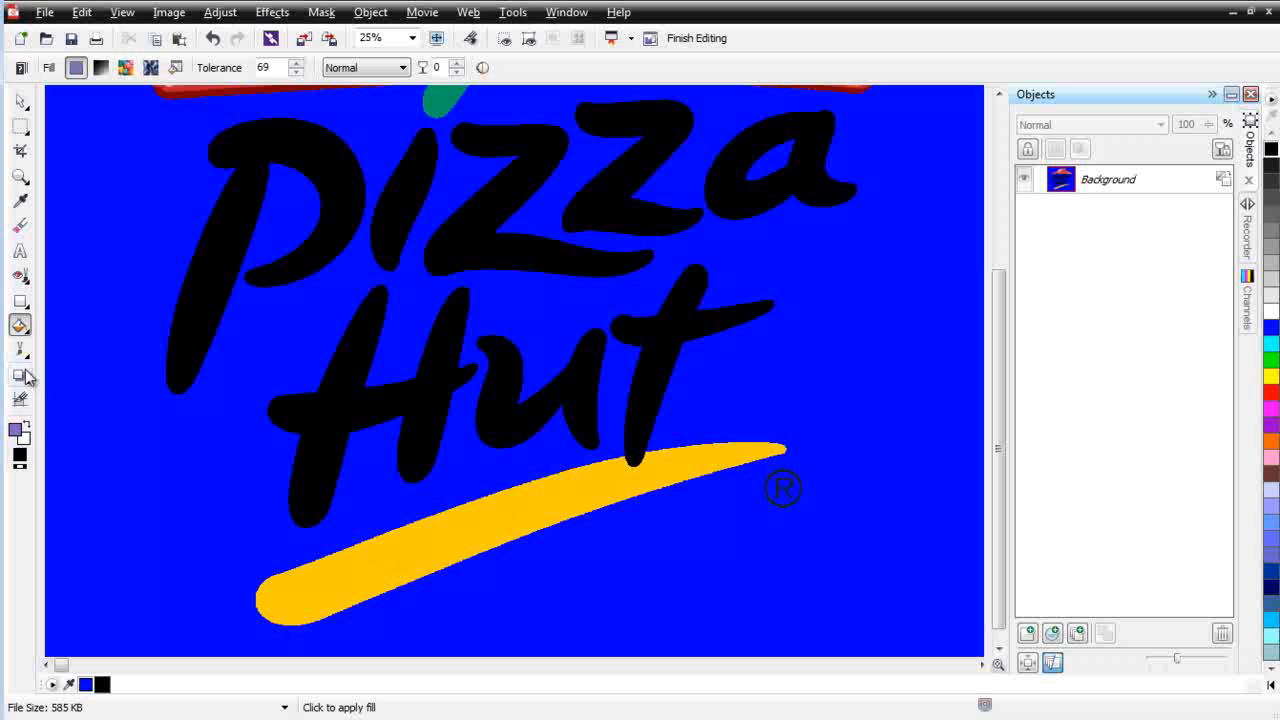
{"action": "left_click", "coordinate": [19, 459]}
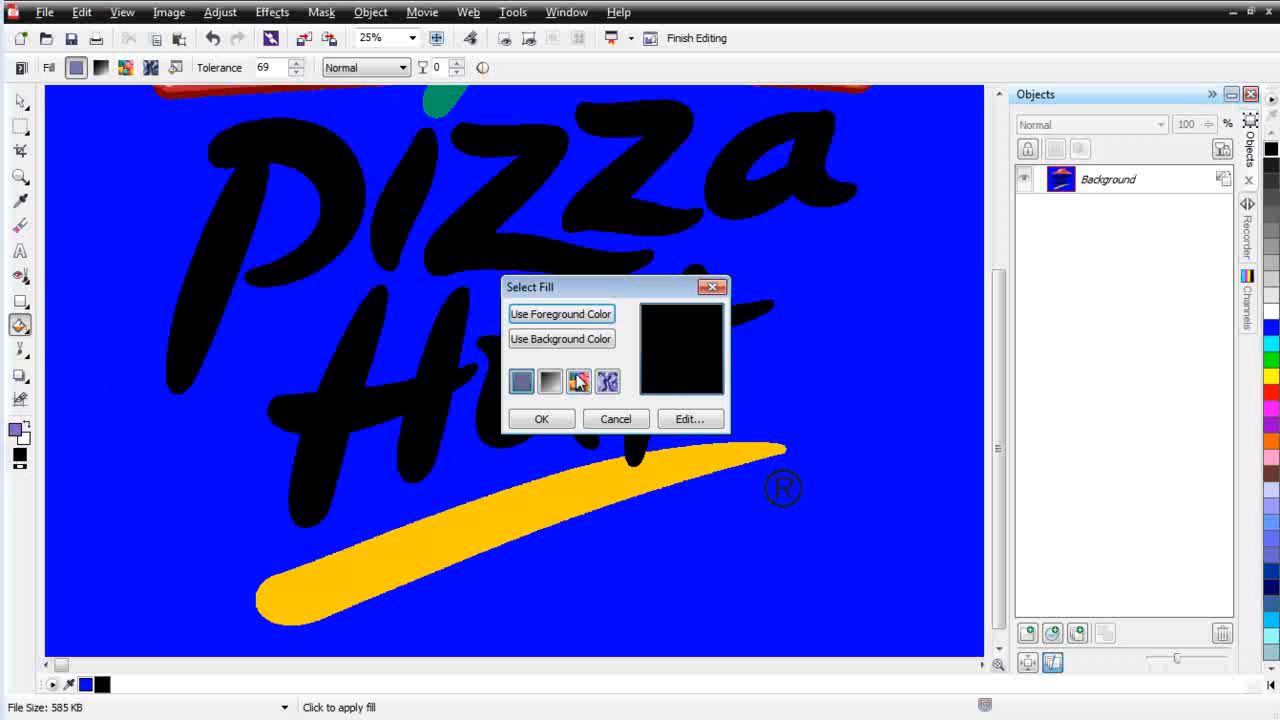
{"action": "left_click", "coordinate": [690, 419]}
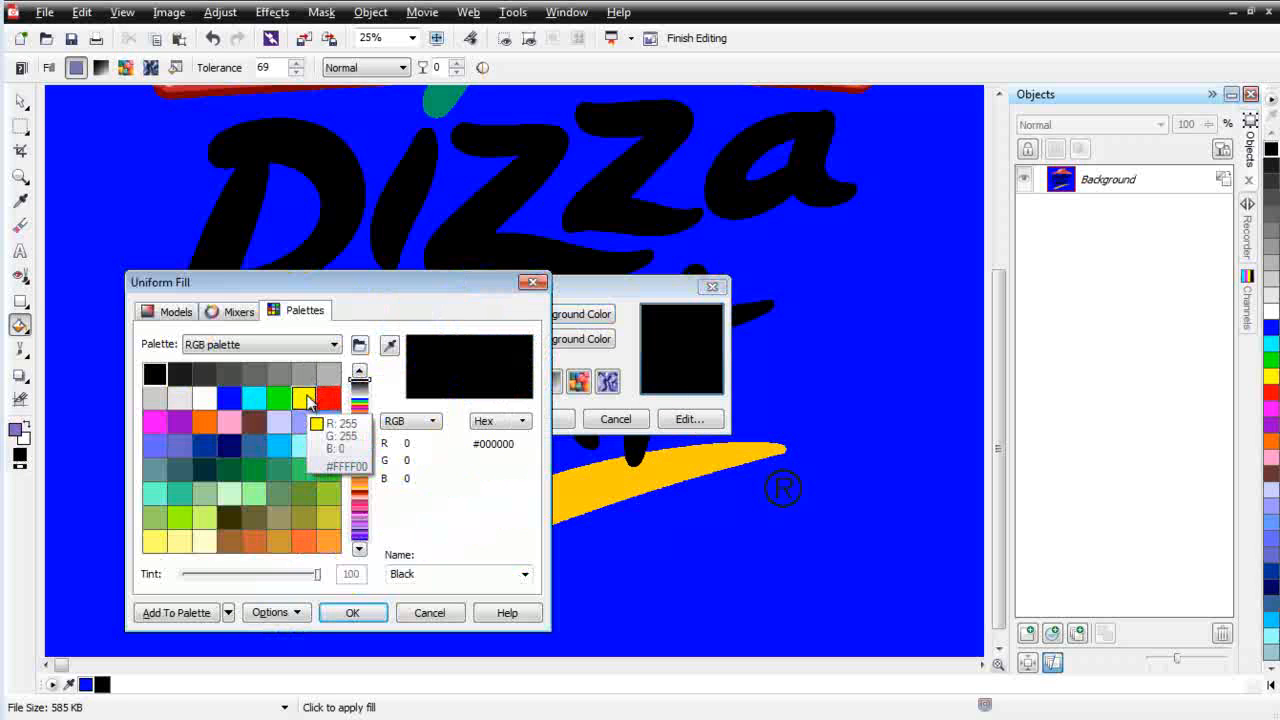
{"action": "left_click", "coordinate": [307, 400]}
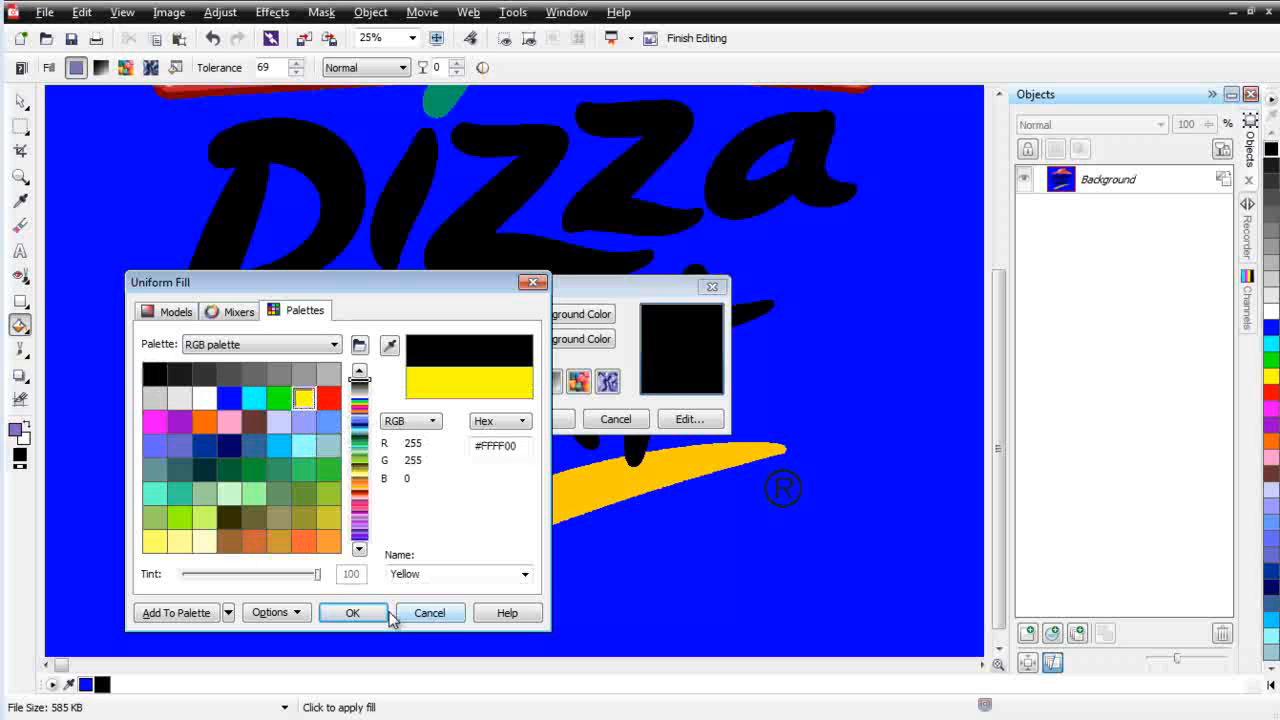
{"action": "left_click", "coordinate": [350, 611]}
{"action": "left_click", "coordinate": [541, 419]}
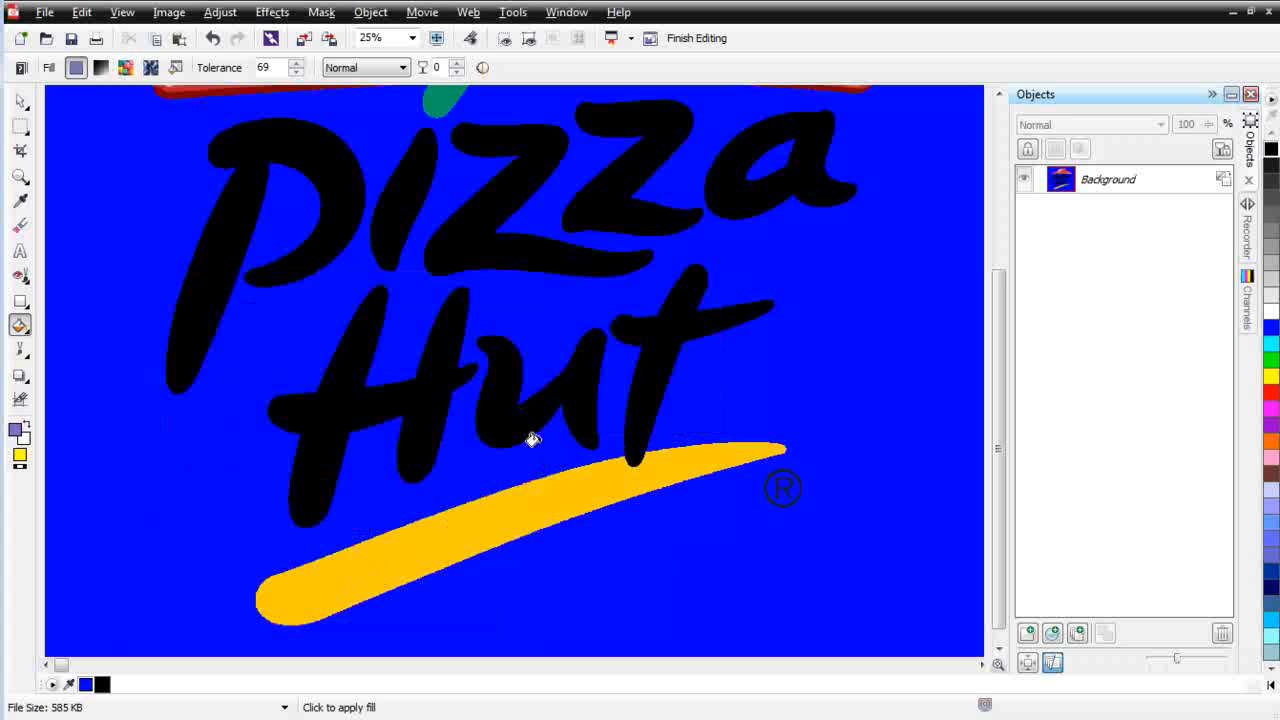
Step: Fill the swoosh beneath the lettering with pure yellow and inspect its edges
{"action": "left_click", "coordinate": [536, 490]}
{"action": "scroll", "coordinate": [604, 465], "scroll_direction": "up", "scroll_amount": 4}
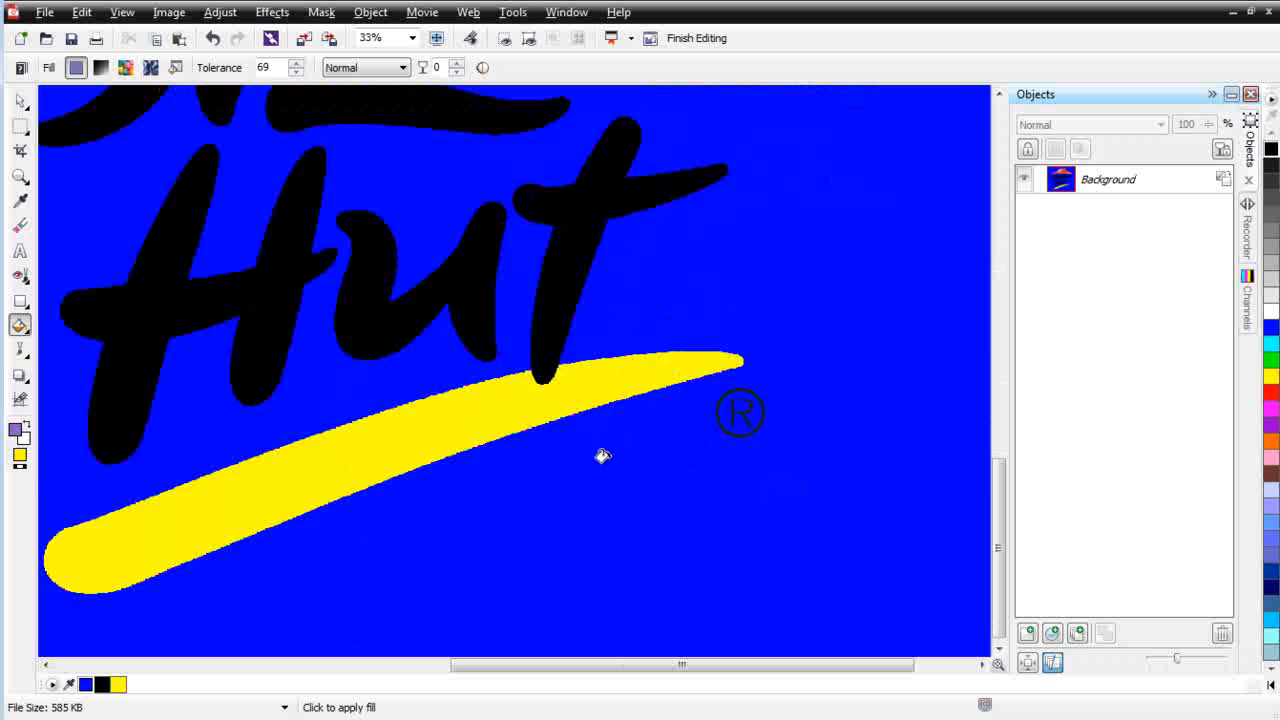
{"action": "scroll", "coordinate": [644, 505], "scroll_direction": "up", "scroll_amount": 1}
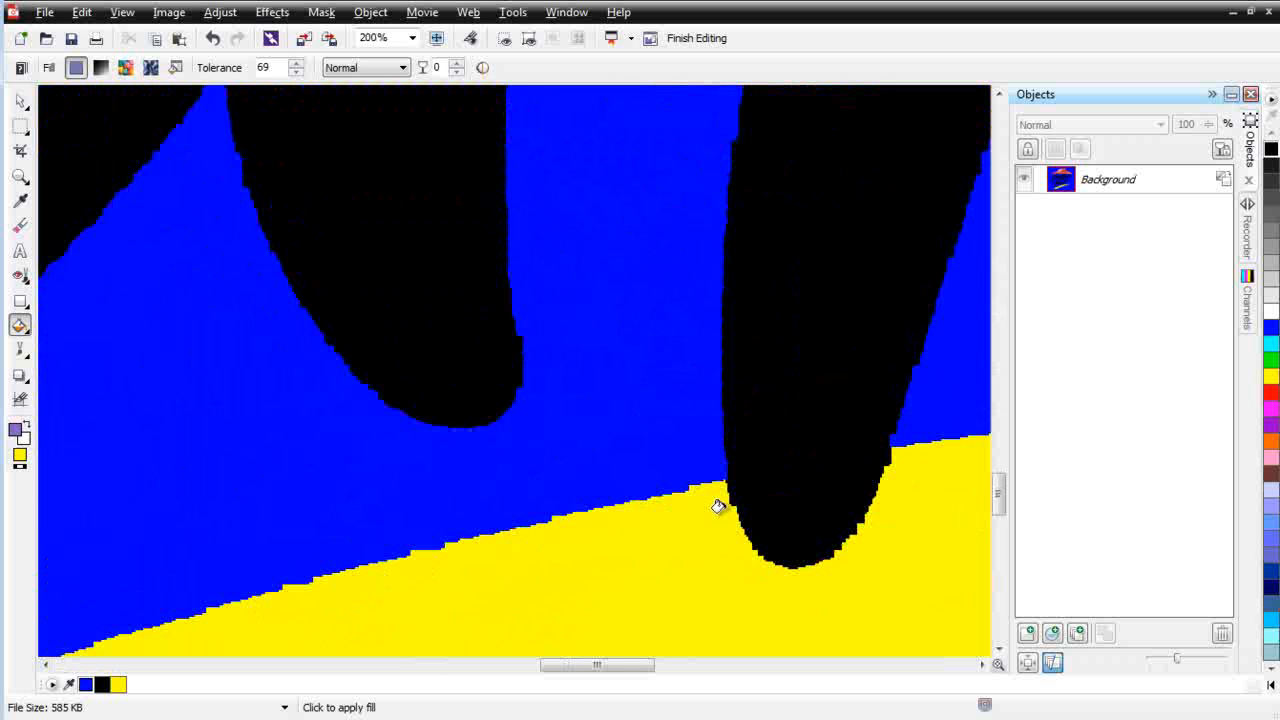
{"action": "scroll", "coordinate": [718, 507], "scroll_direction": "down", "scroll_amount": 1}
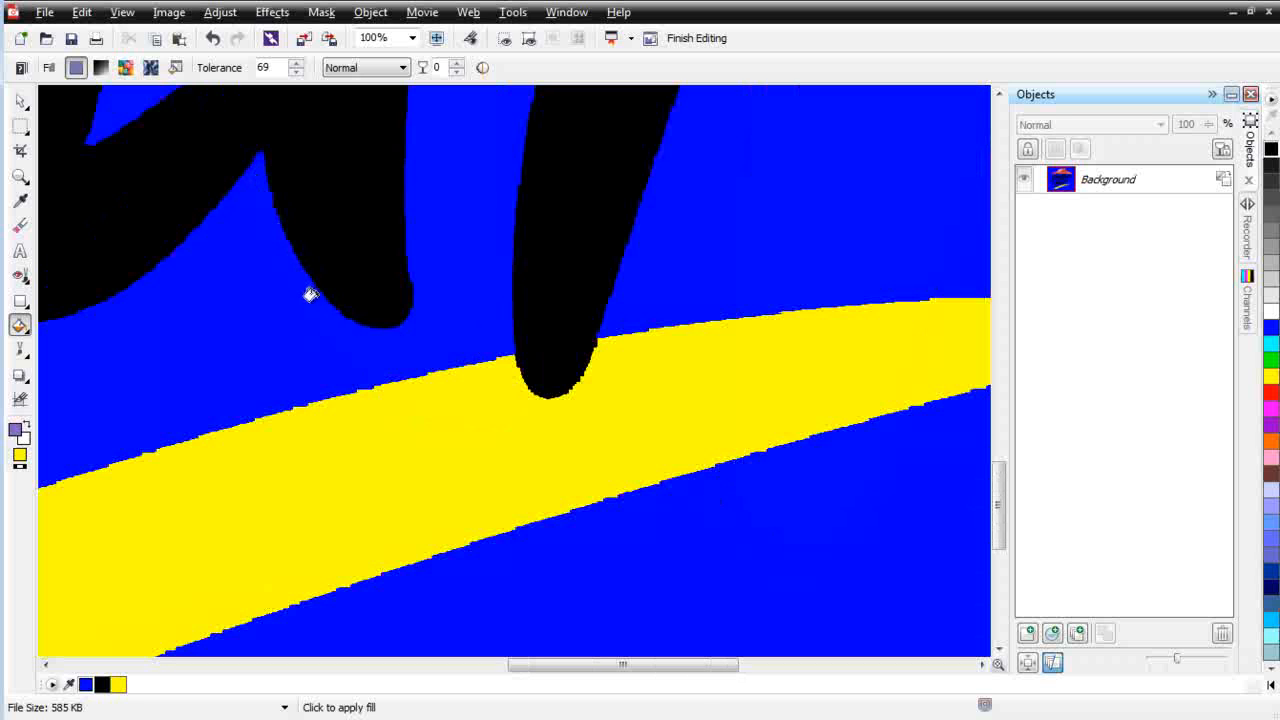
{"action": "scroll", "coordinate": [334, 303], "scroll_direction": "down", "scroll_amount": 2}
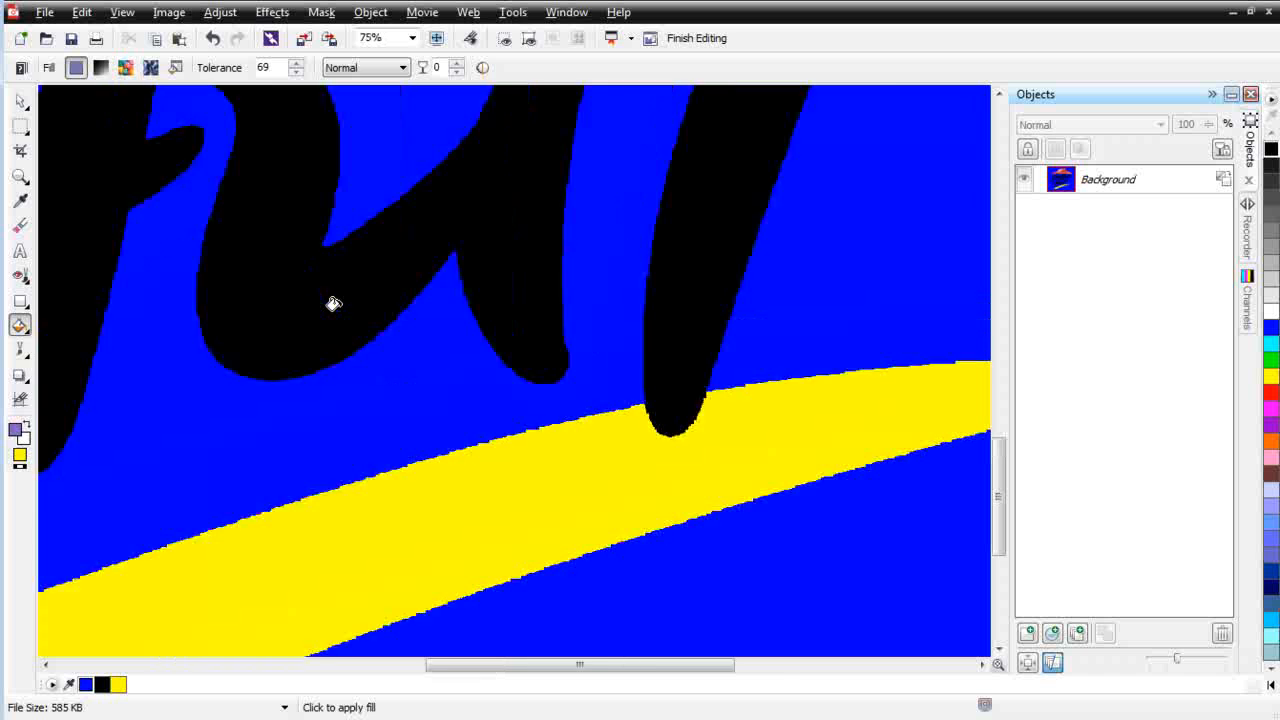
{"action": "scroll", "coordinate": [334, 300], "scroll_direction": "down", "scroll_amount": 1}
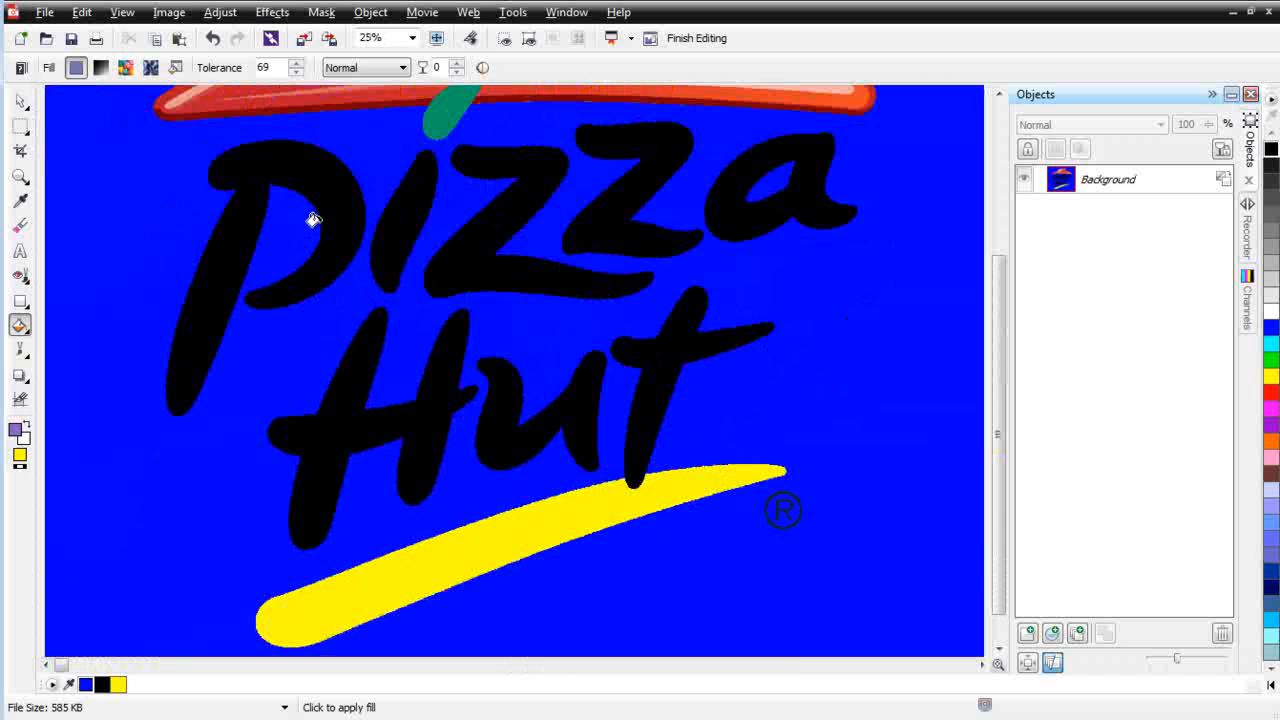
Step: Change the uniform fill color to Green (#00FF00) from the RGB palette
{"action": "scroll", "coordinate": [329, 220], "scroll_direction": "down", "scroll_amount": 2}
{"action": "scroll", "coordinate": [490, 348], "scroll_direction": "up", "scroll_amount": 2}
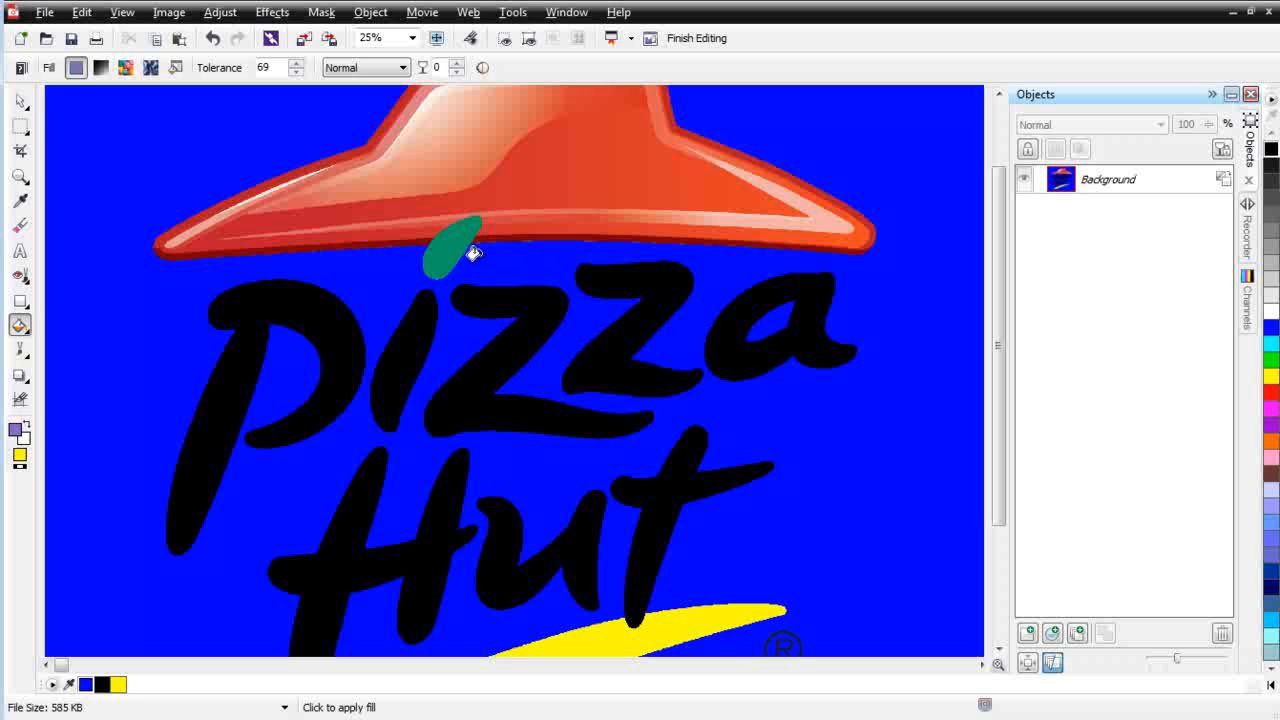
{"action": "double_click", "coordinate": [19, 455]}
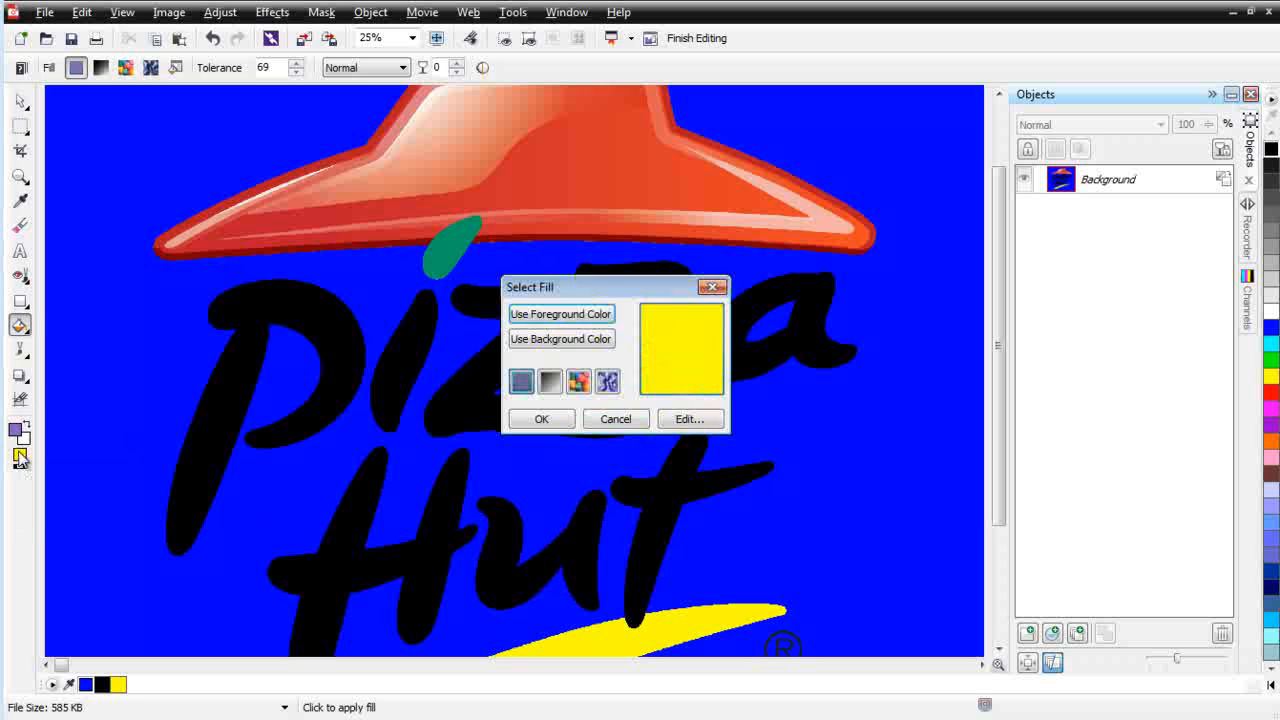
{"action": "left_click", "coordinate": [689, 419]}
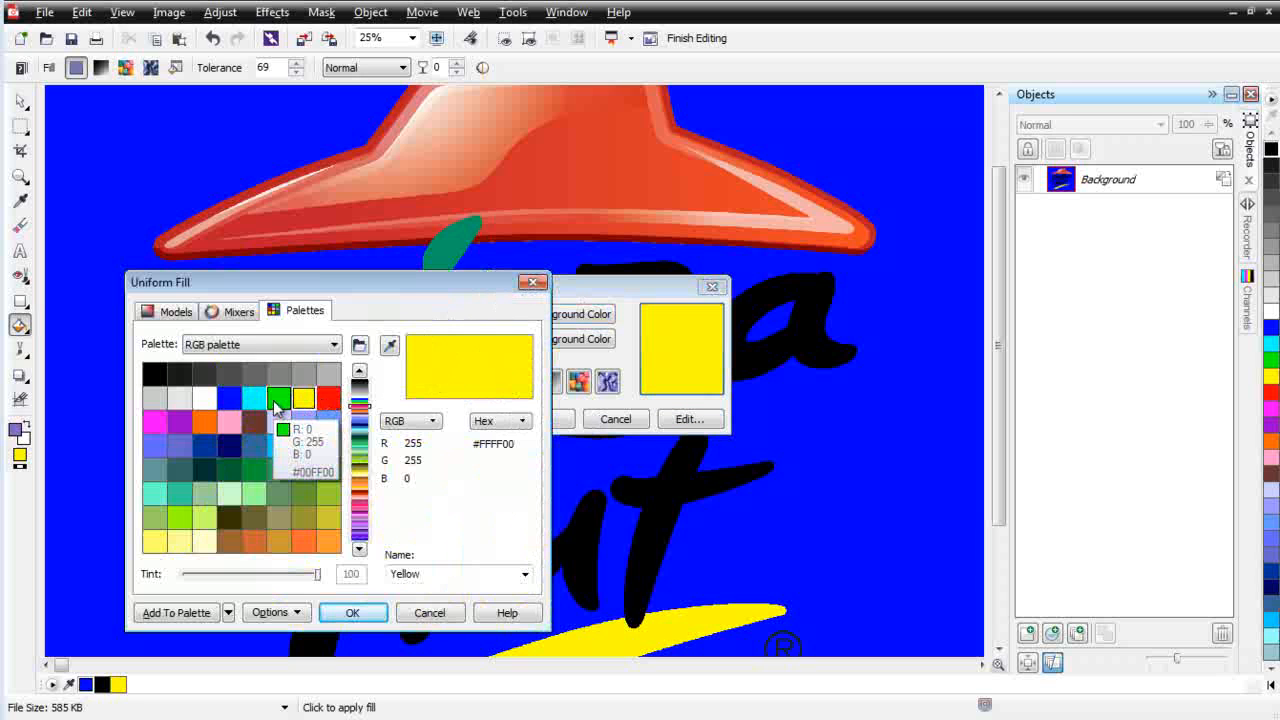
{"action": "left_click", "coordinate": [276, 401]}
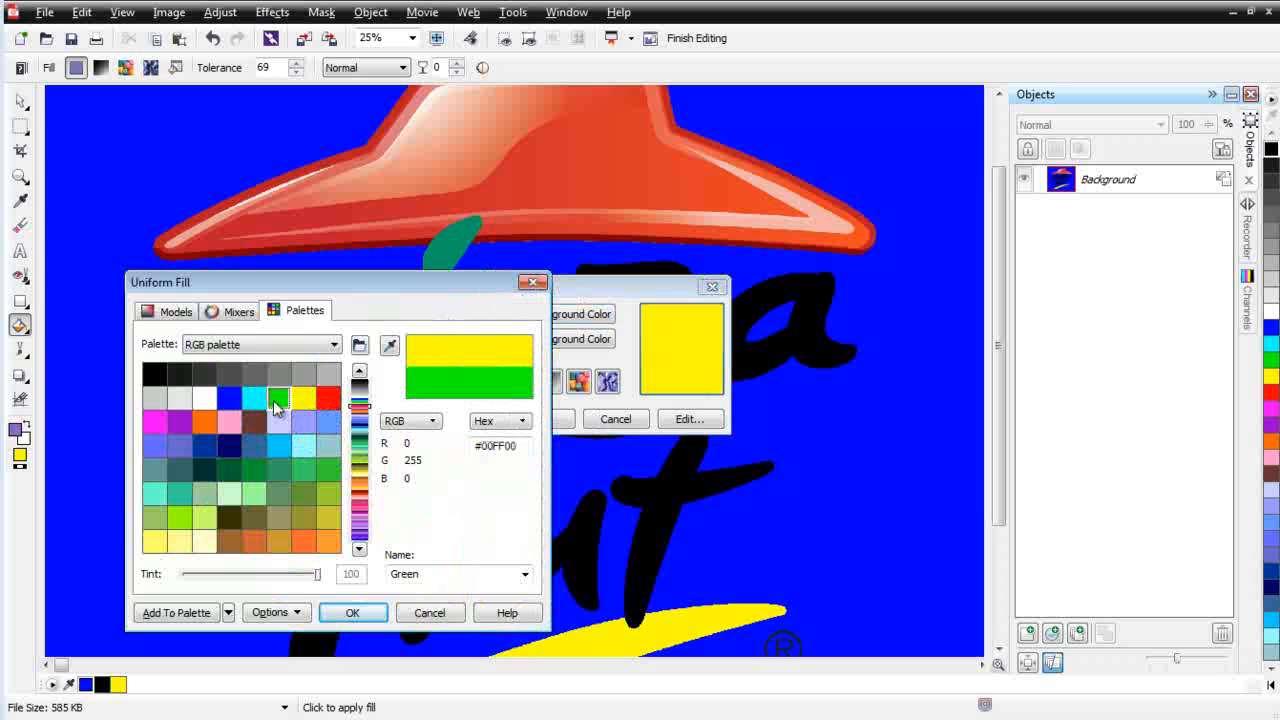
{"action": "left_click", "coordinate": [352, 613]}
{"action": "left_click", "coordinate": [565, 424]}
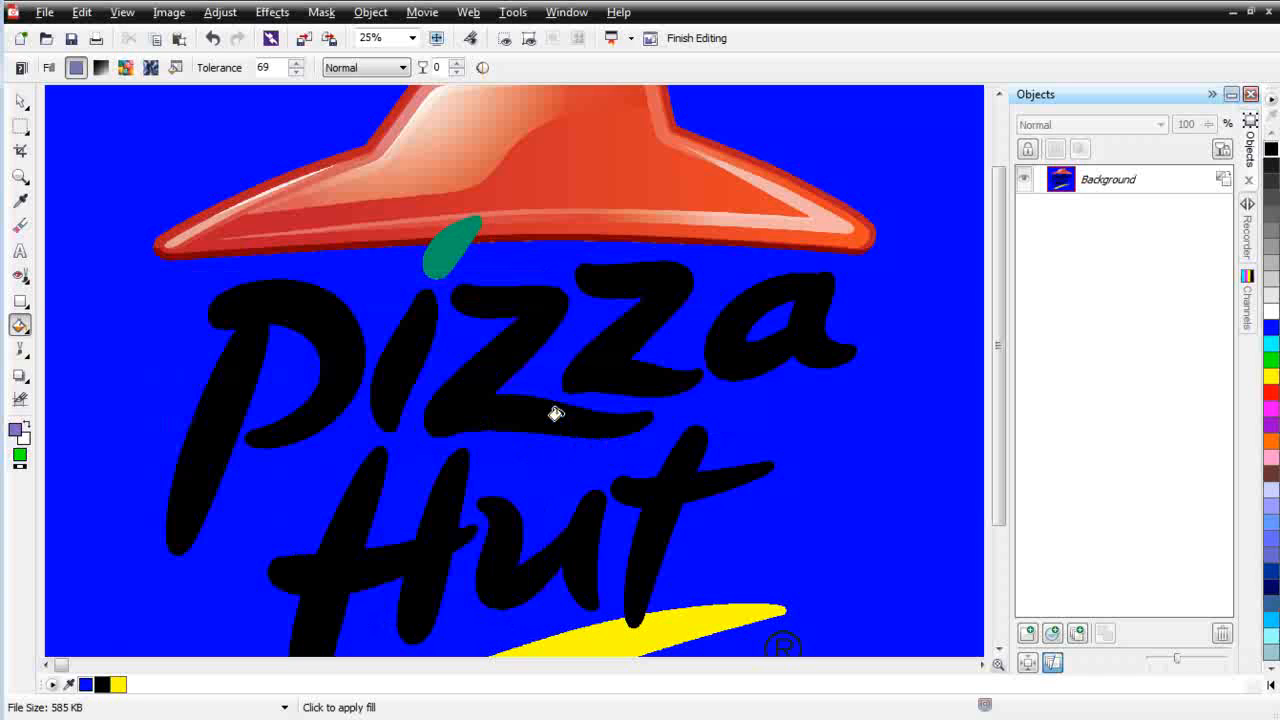
Step: Try to fill the teal dot above the i with green at tolerance 69, and undo the fill
{"action": "left_click", "coordinate": [430, 247]}
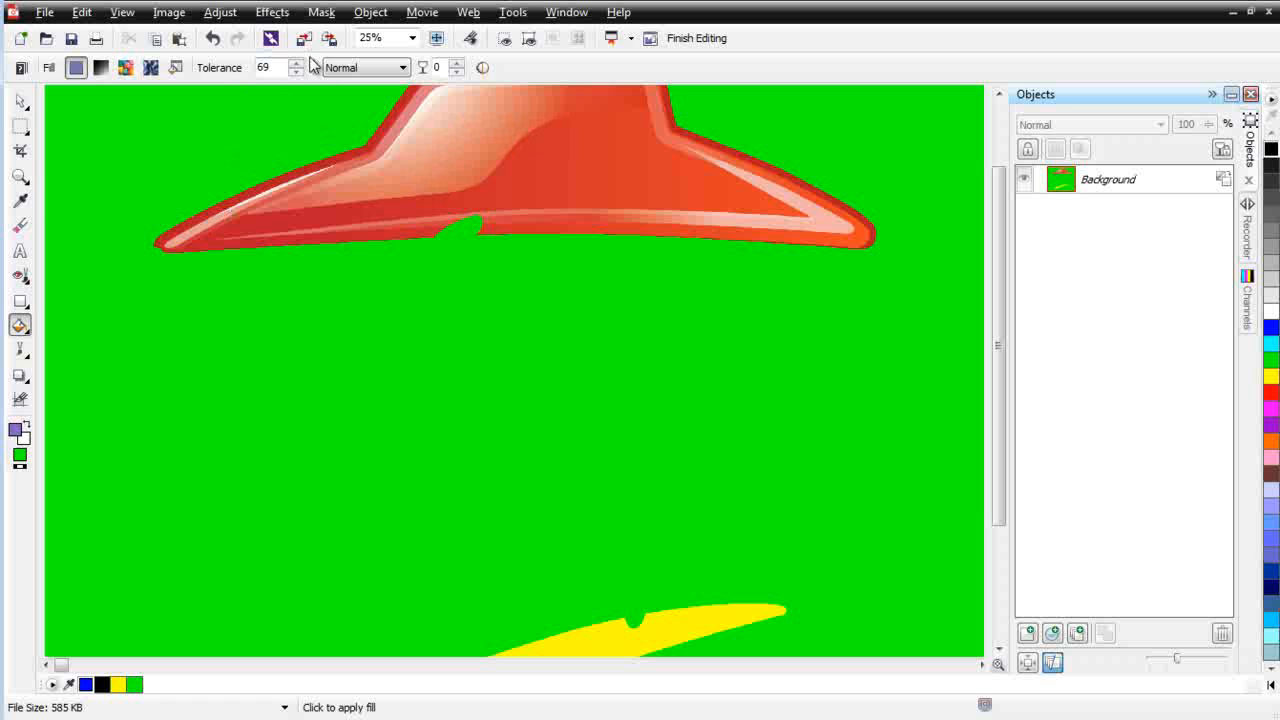
{"action": "key", "text": "ctrl+z"}
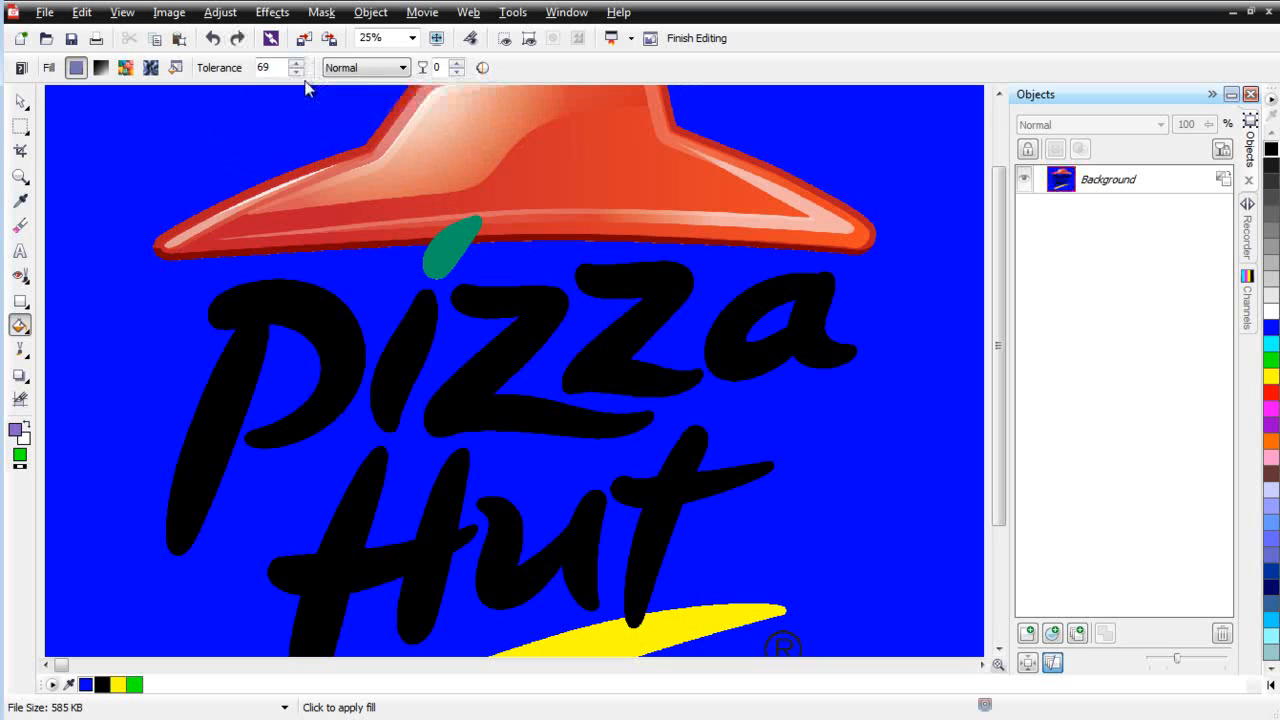
Step: Lower the fill tolerance to 43 and fill the teal dot above the i with pure green
{"action": "left_click_drag", "start_coordinate": [296, 70], "coordinate": [300, 91]}
{"action": "scroll", "coordinate": [406, 243], "scroll_direction": "up", "scroll_amount": 1}
{"action": "scroll", "coordinate": [538, 337], "scroll_direction": "up", "scroll_amount": 1}
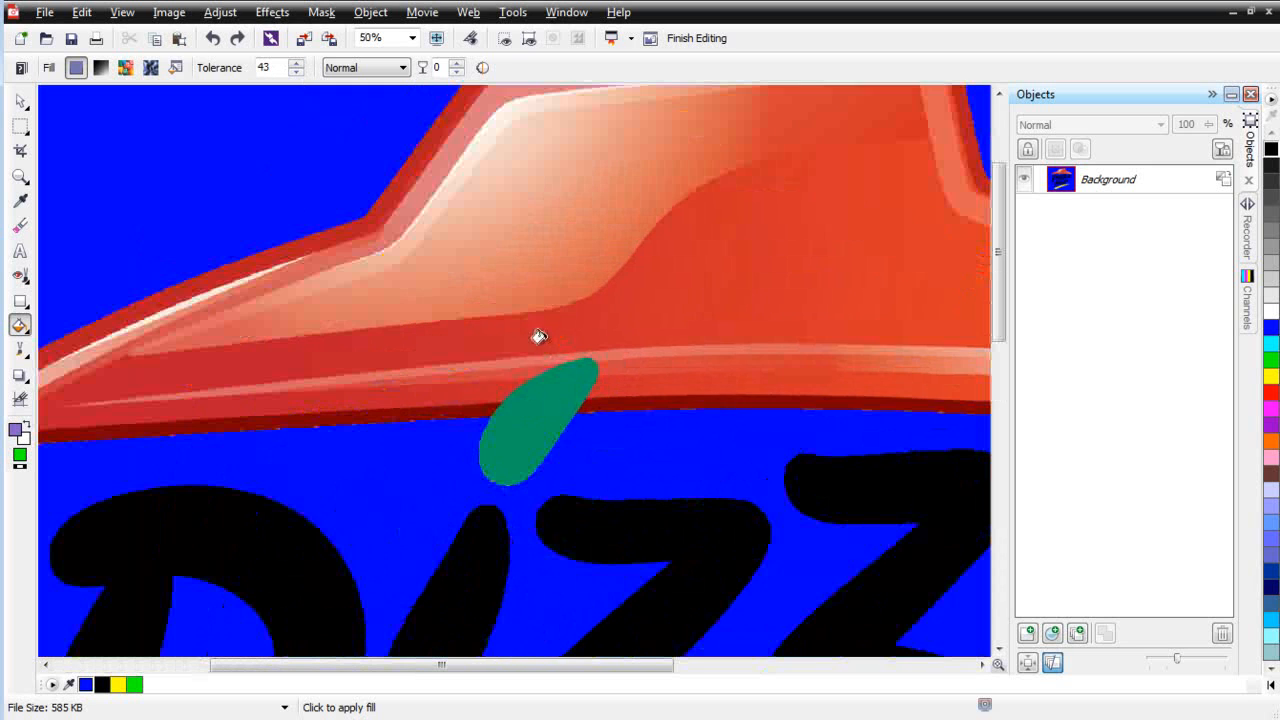
{"action": "scroll", "coordinate": [509, 434], "scroll_direction": "up", "scroll_amount": 1}
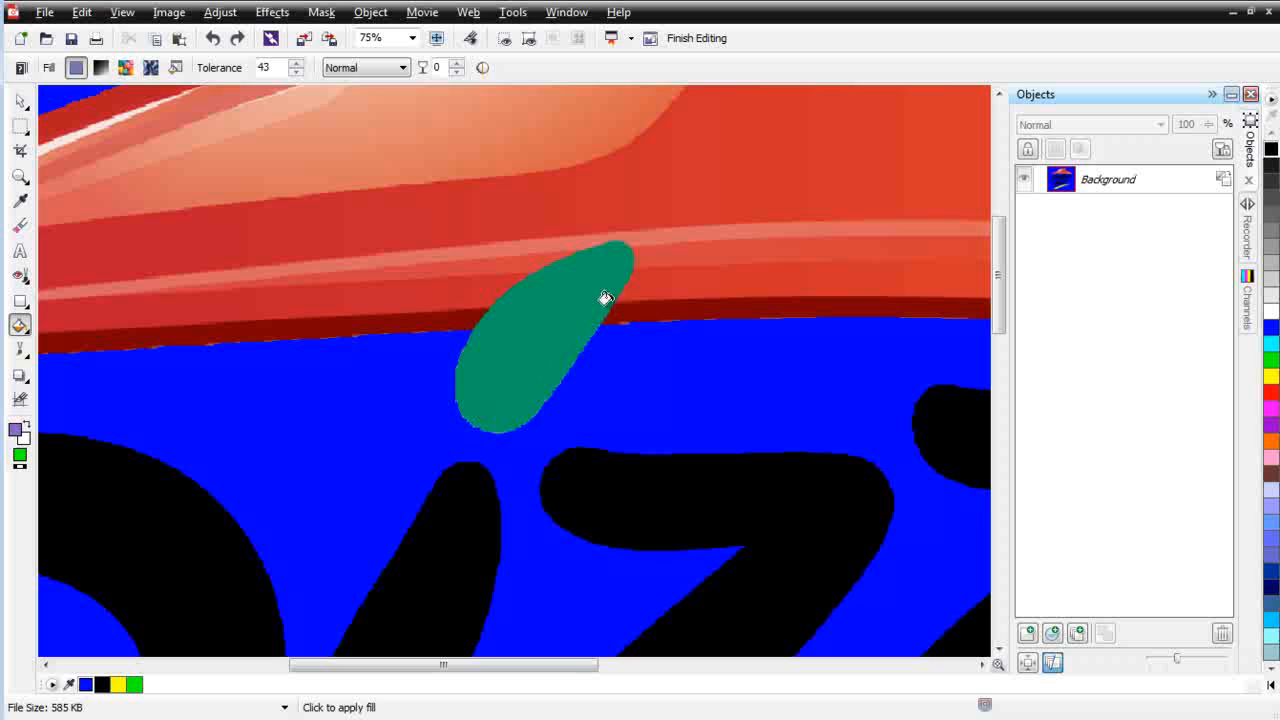
{"action": "left_click", "coordinate": [492, 365]}
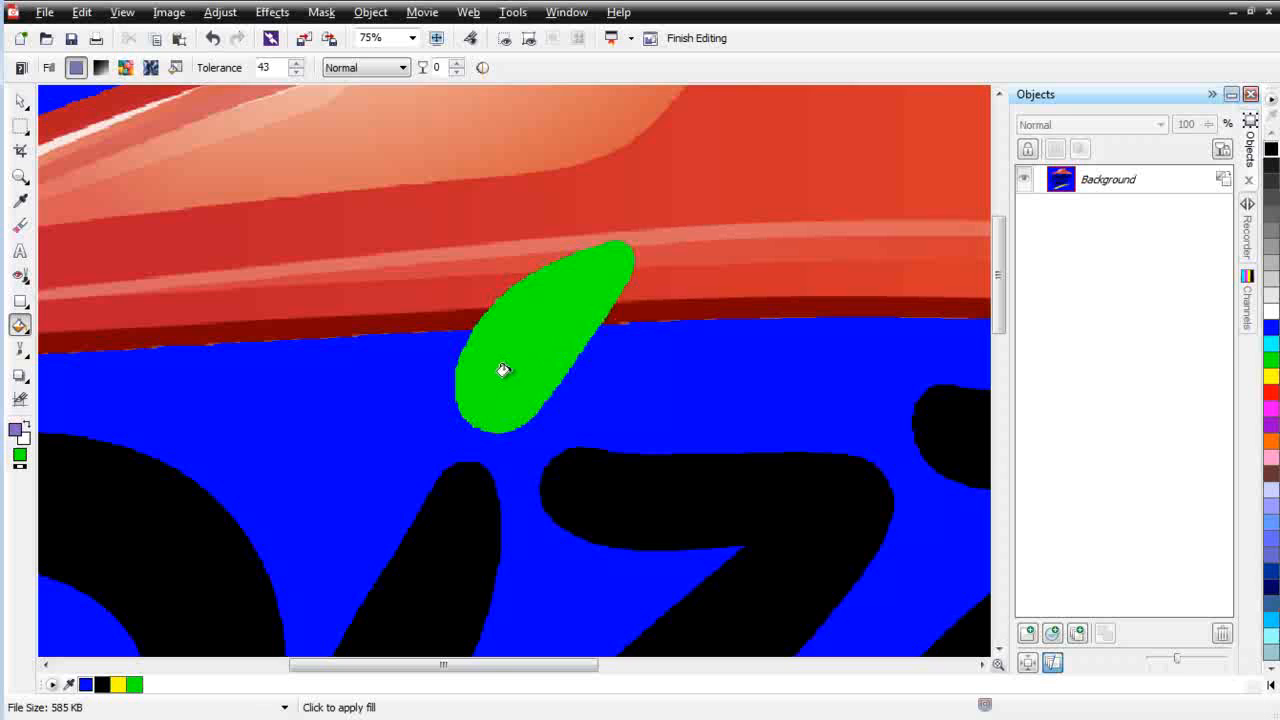
Step: Examine the edges of the green dot, the neighbouring letters and the shaded outlines of the red hat
{"action": "scroll", "coordinate": [503, 370], "scroll_direction": "up", "scroll_amount": 3}
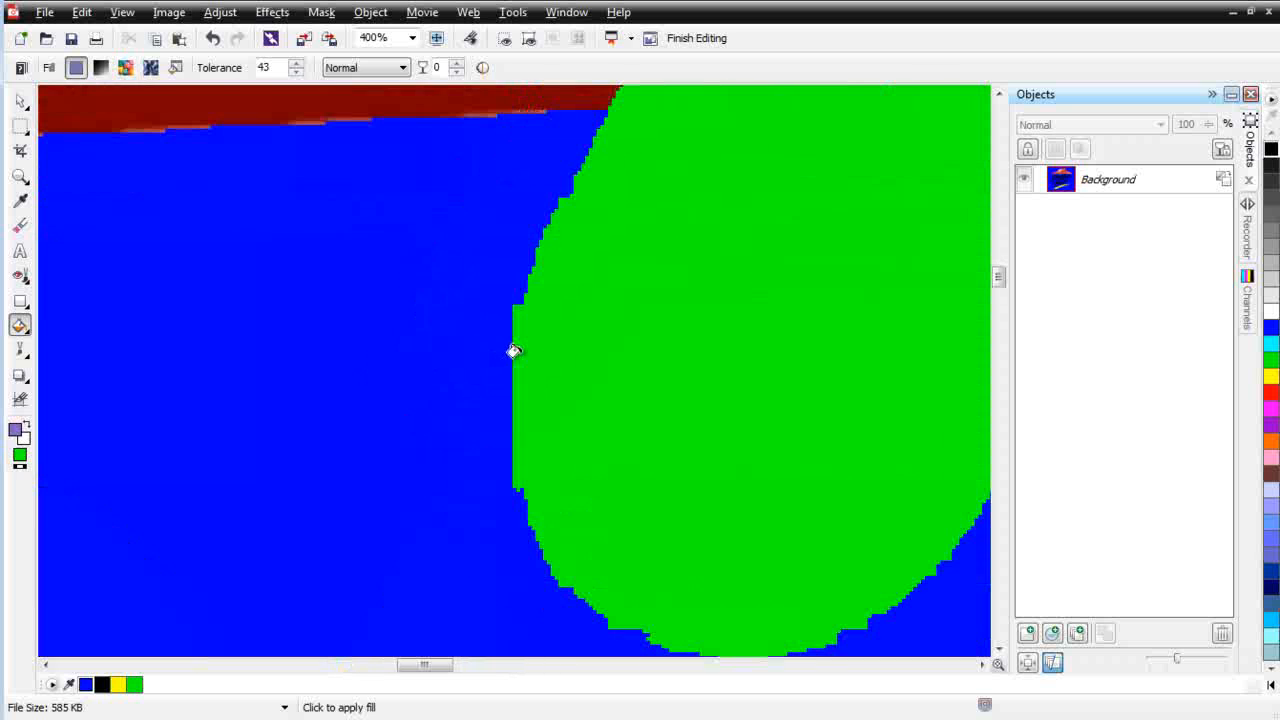
{"action": "scroll", "coordinate": [745, 530], "scroll_direction": "down", "scroll_amount": 2}
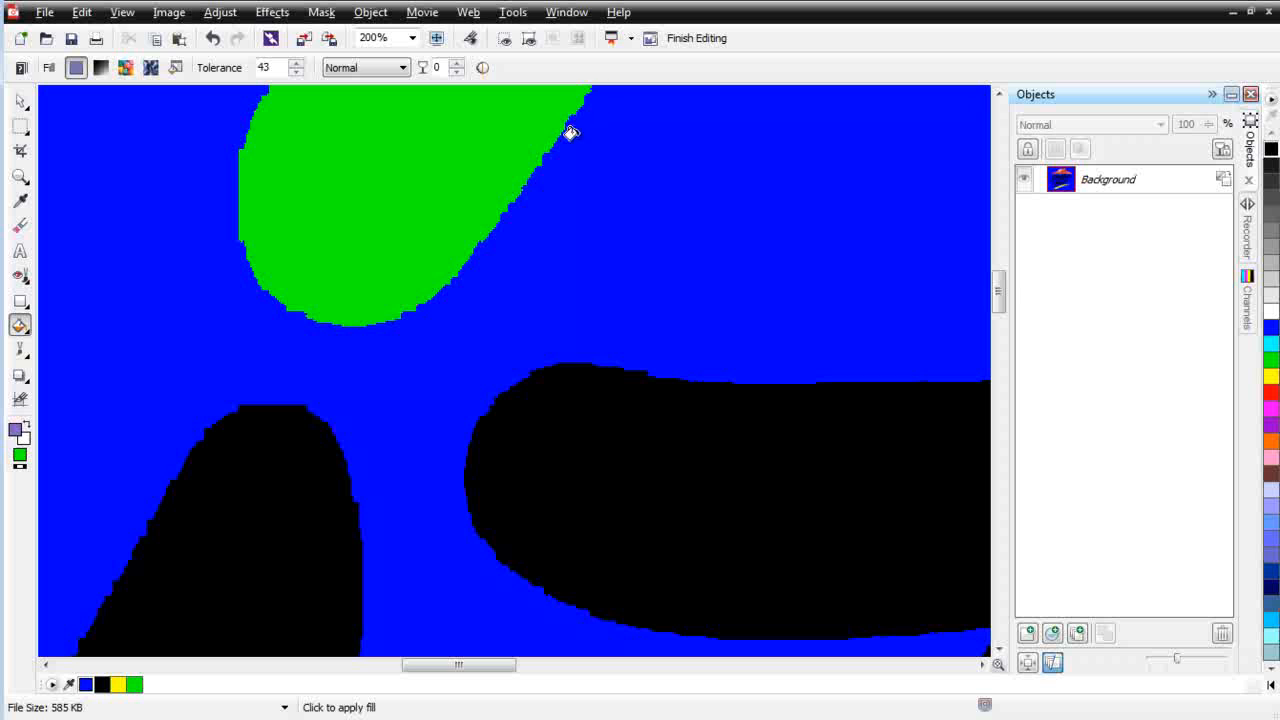
{"action": "scroll", "coordinate": [571, 131], "scroll_direction": "down", "scroll_amount": 3}
{"action": "scroll", "coordinate": [480, 460], "scroll_direction": "down", "scroll_amount": 3}
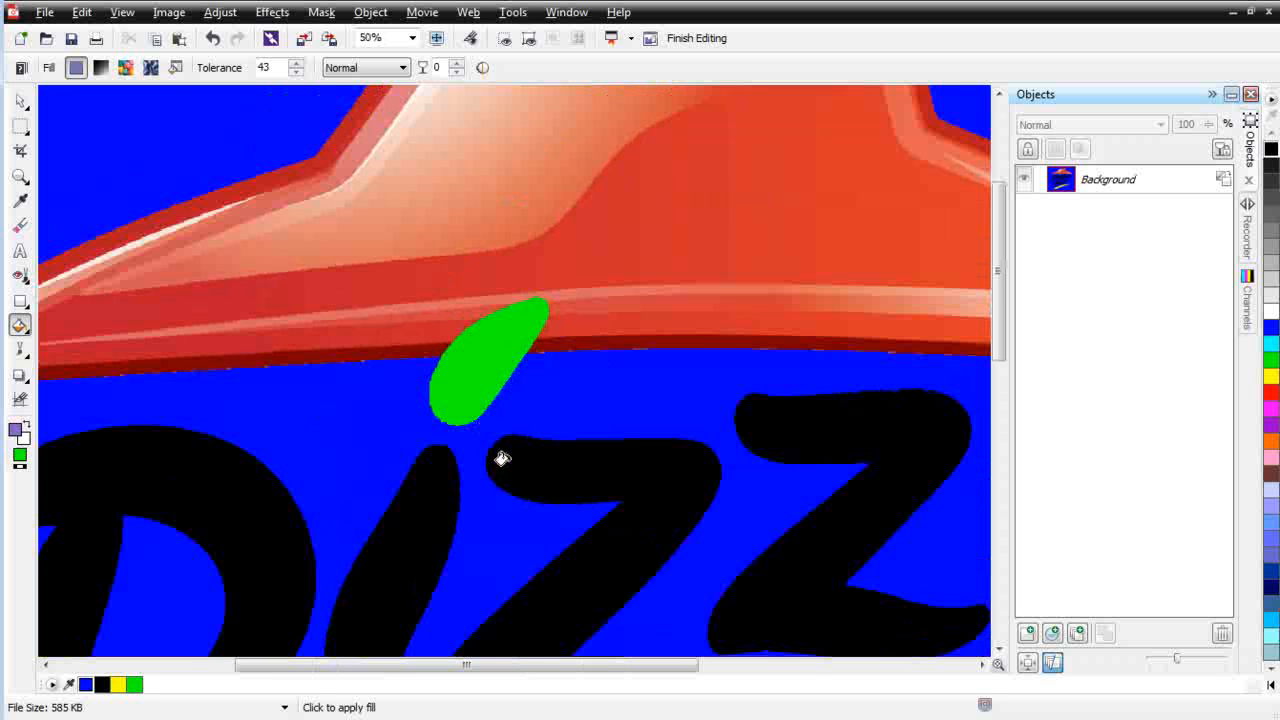
{"action": "scroll", "coordinate": [486, 460], "scroll_direction": "down", "scroll_amount": 2}
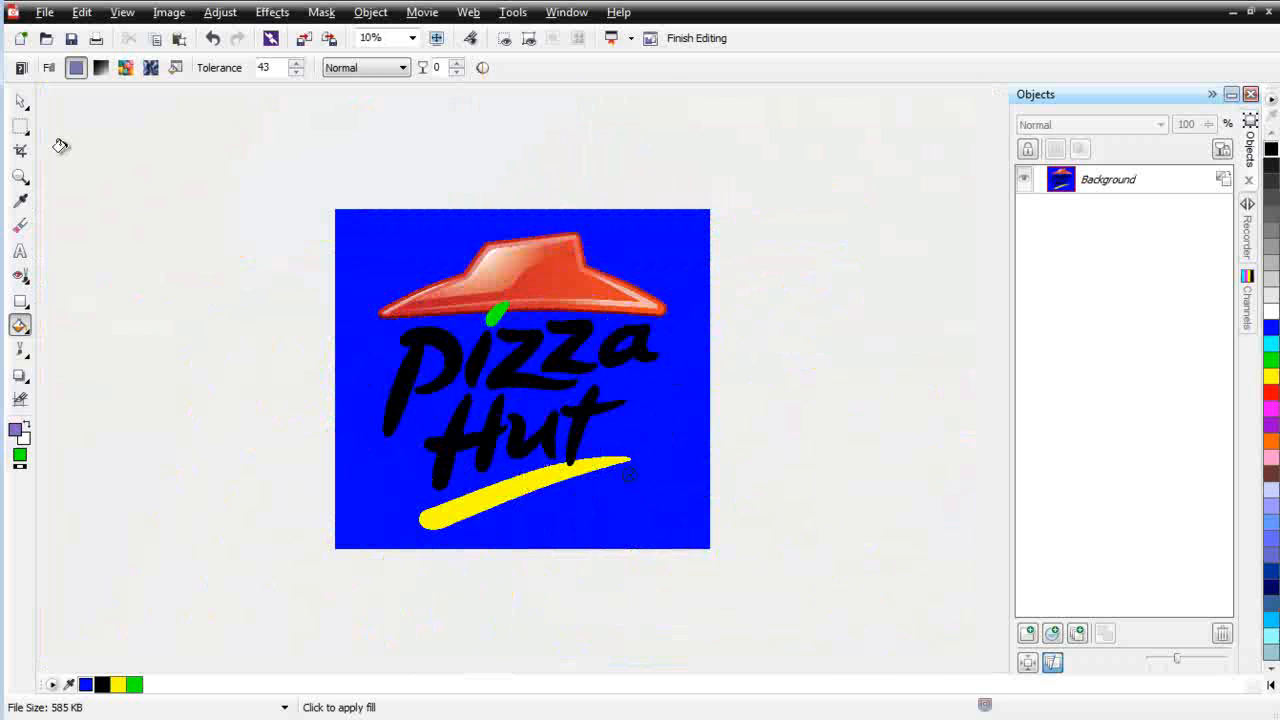
{"action": "left_click", "coordinate": [12, 105]}
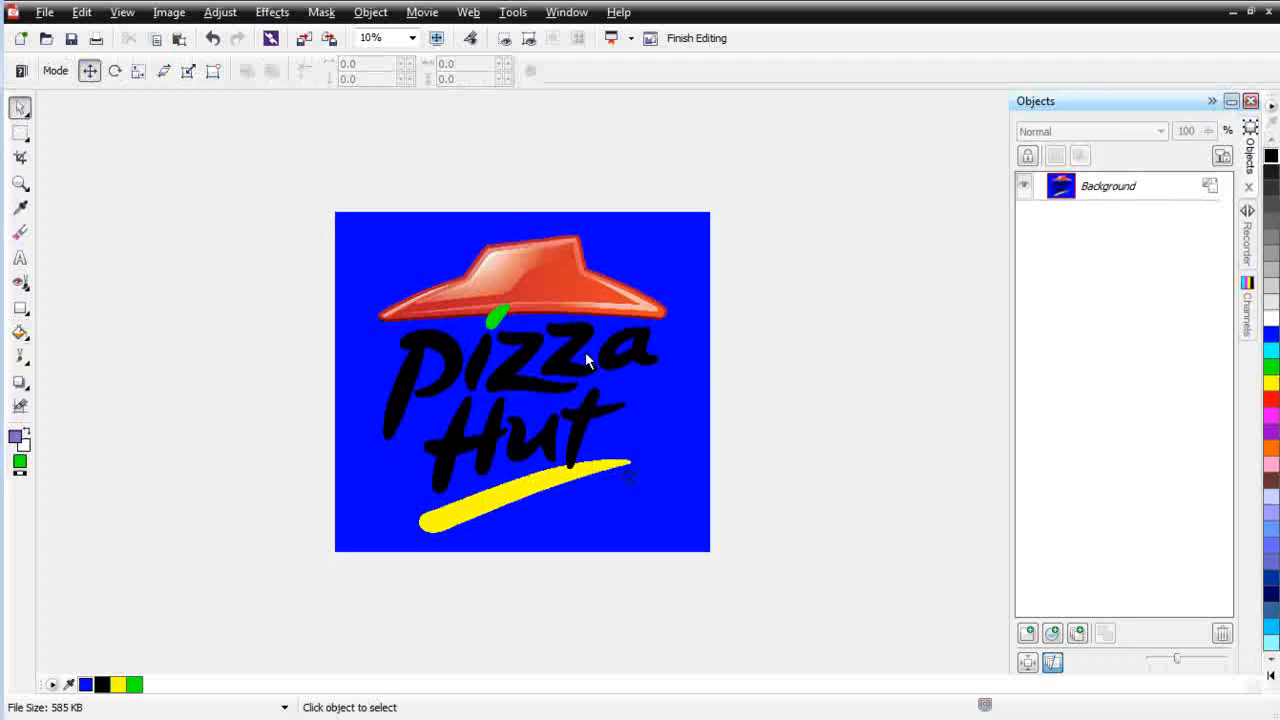
{"action": "scroll", "coordinate": [386, 306], "scroll_direction": "up", "scroll_amount": 3}
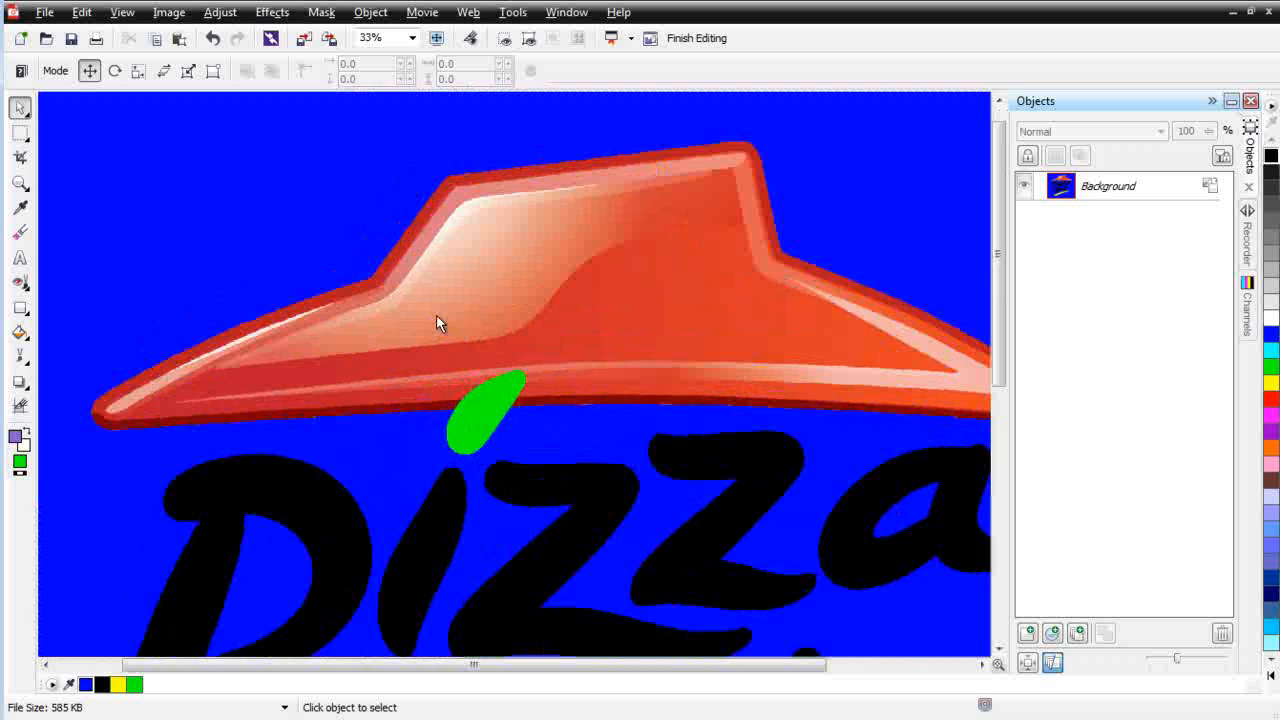
{"action": "scroll", "coordinate": [376, 301], "scroll_direction": "up", "scroll_amount": 1}
{"action": "scroll", "coordinate": [461, 384], "scroll_direction": "up", "scroll_amount": 2}
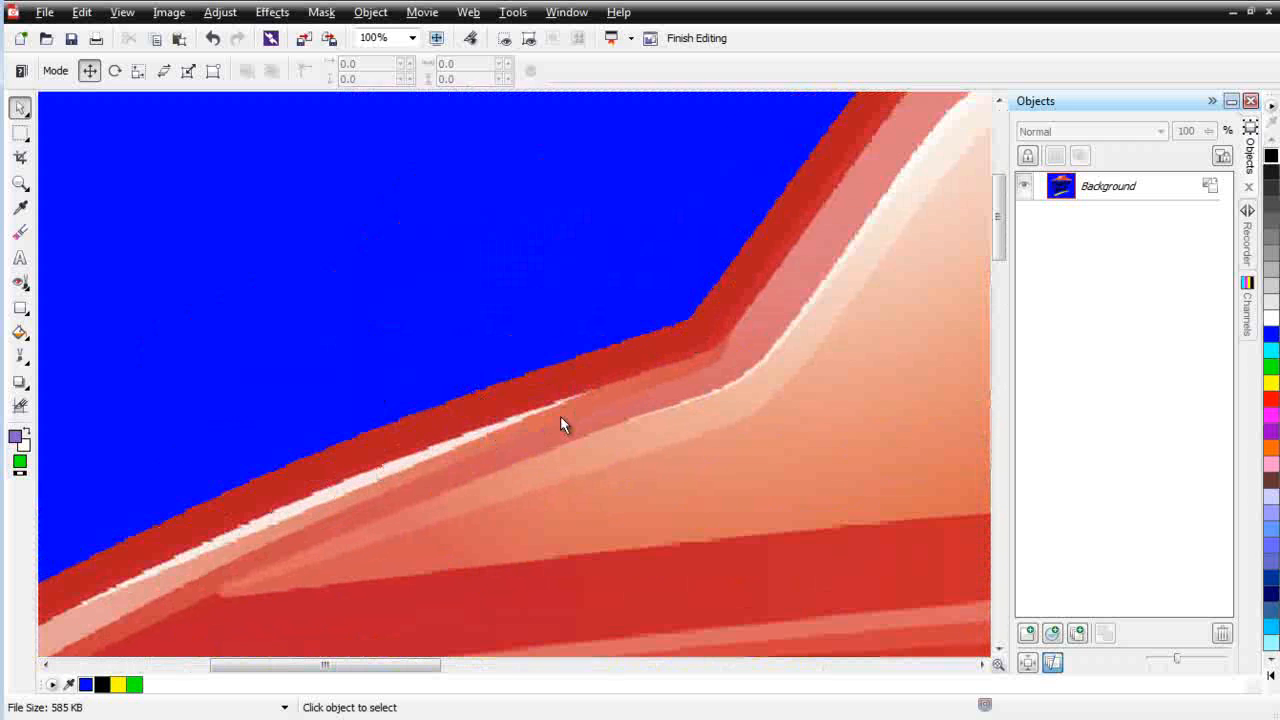
{"action": "scroll", "coordinate": [560, 416], "scroll_direction": "down", "scroll_amount": 4}
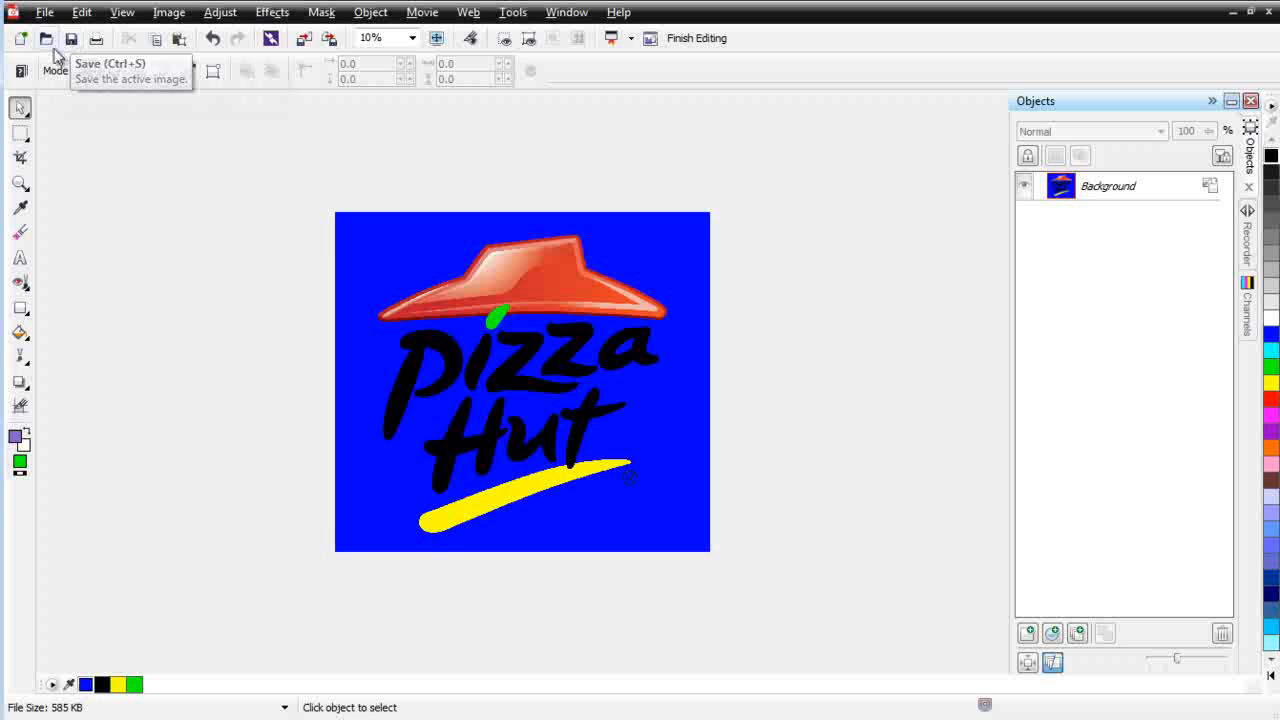
Step: Create a Magic Wand mask from the blue background surrounding the logo
{"action": "left_click", "coordinate": [27, 141]}
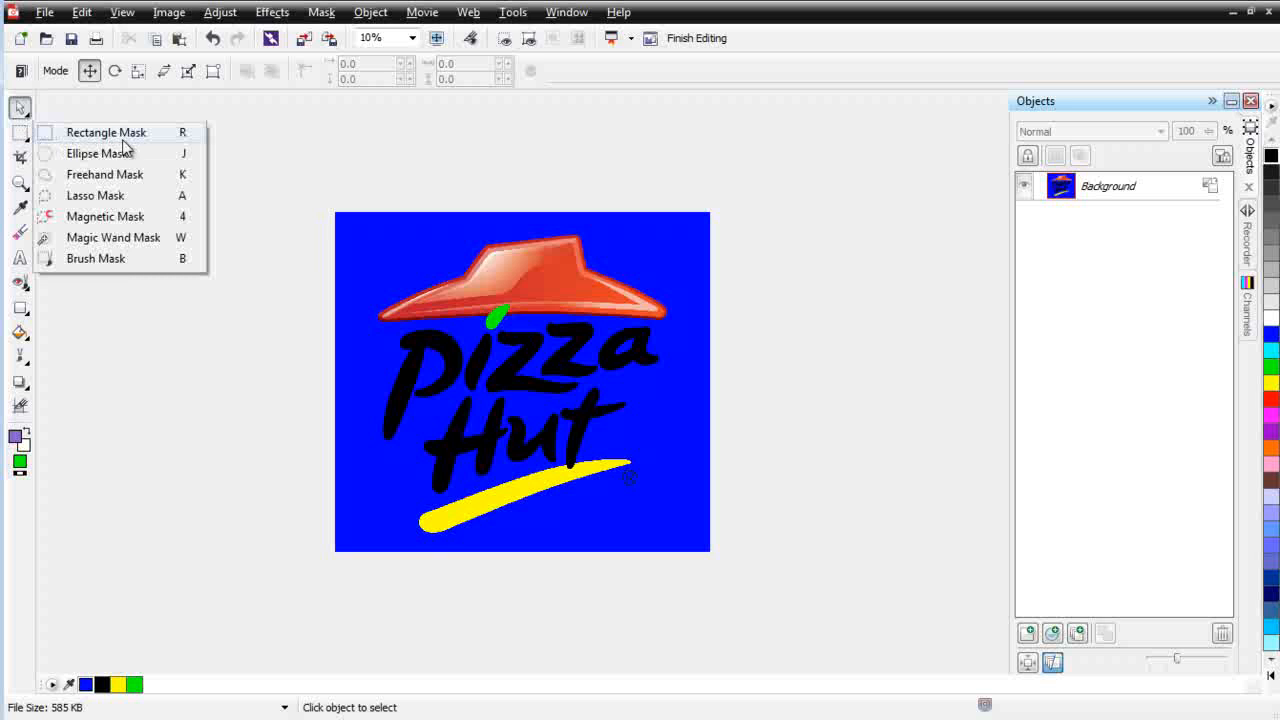
{"action": "left_click", "coordinate": [113, 238]}
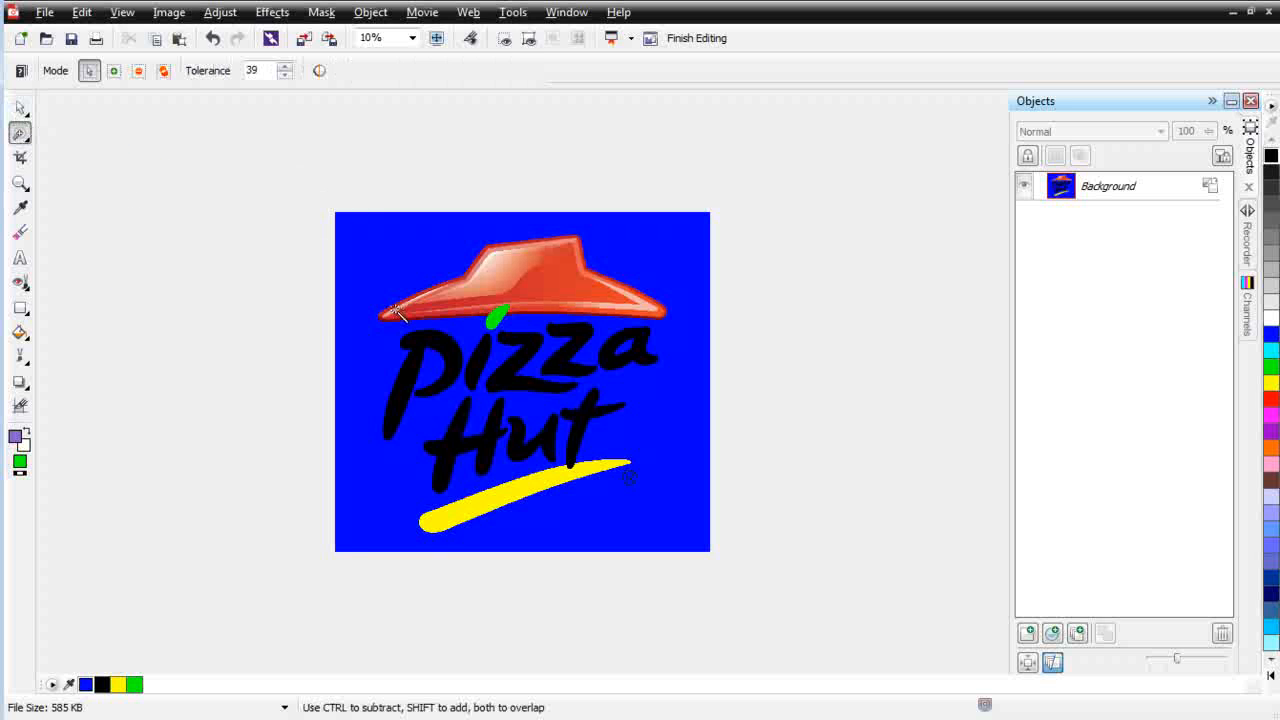
{"action": "left_click", "coordinate": [372, 266]}
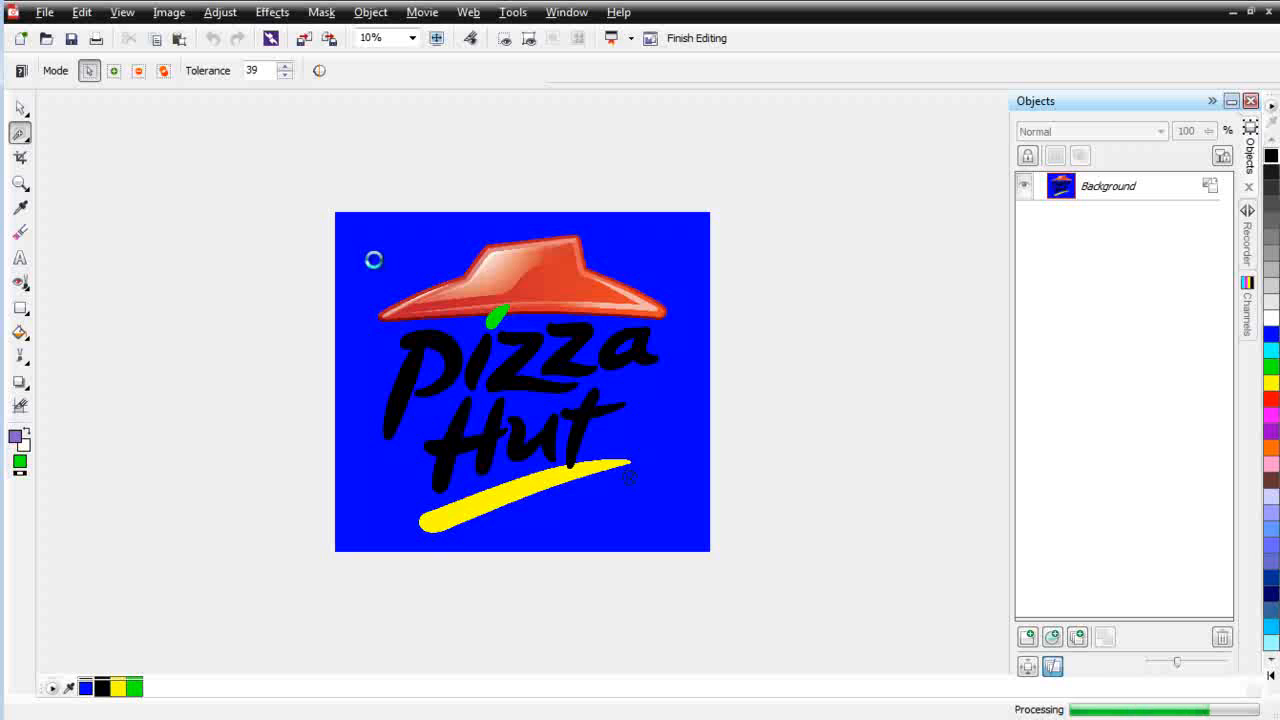
Step: Add the enclosed blue area inside the letter a of Pizza to the mask using additive mode
{"action": "scroll", "coordinate": [623, 357], "scroll_direction": "up", "scroll_amount": 3}
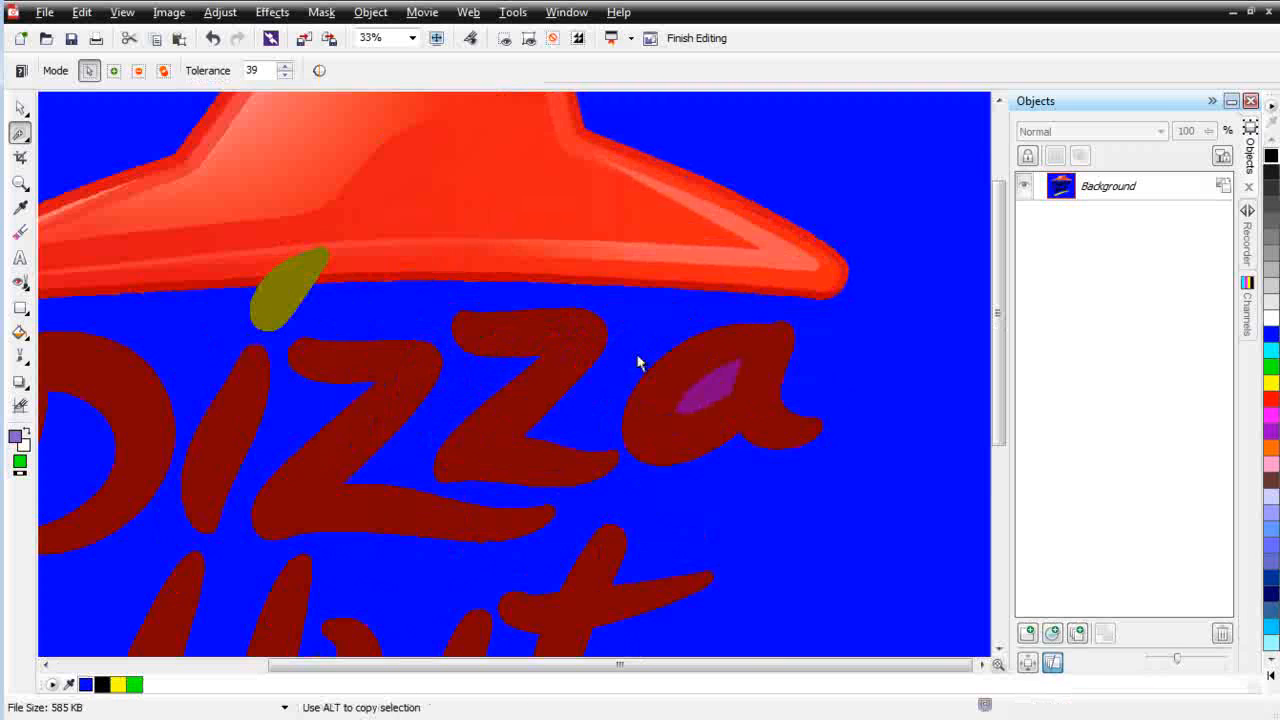
{"action": "scroll", "coordinate": [686, 389], "scroll_direction": "up", "scroll_amount": 1}
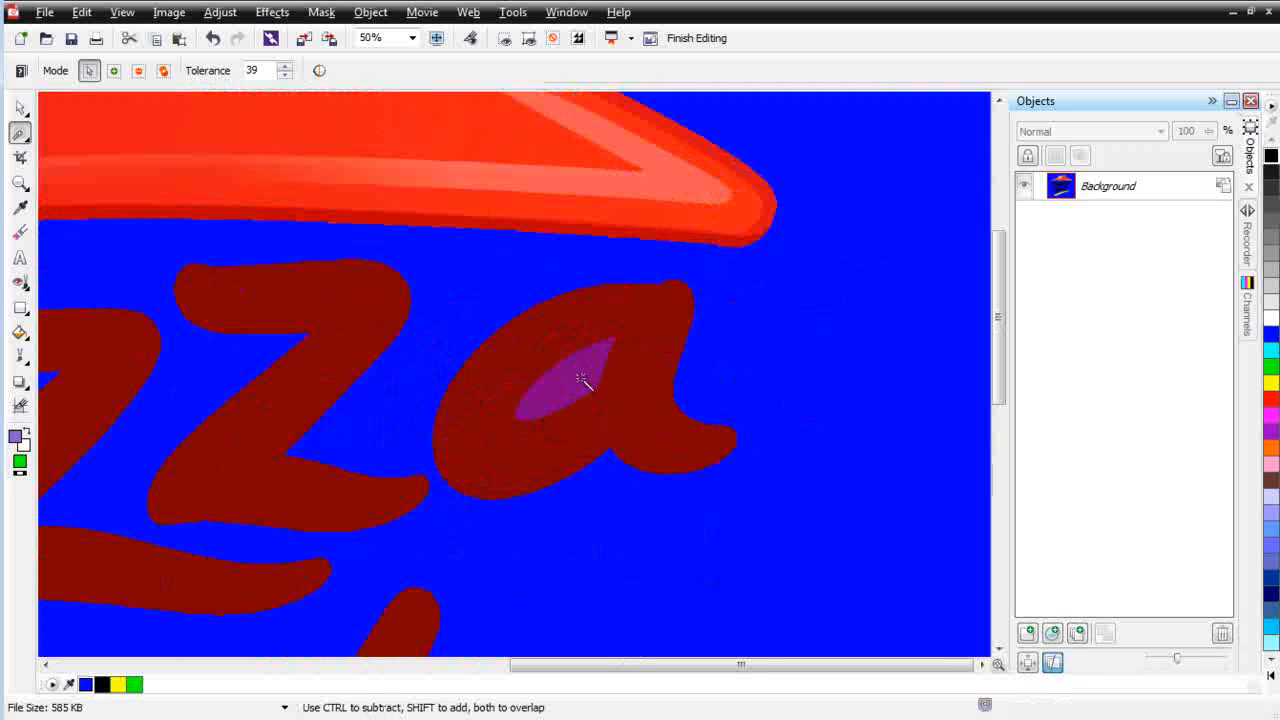
{"action": "left_click", "coordinate": [139, 71]}
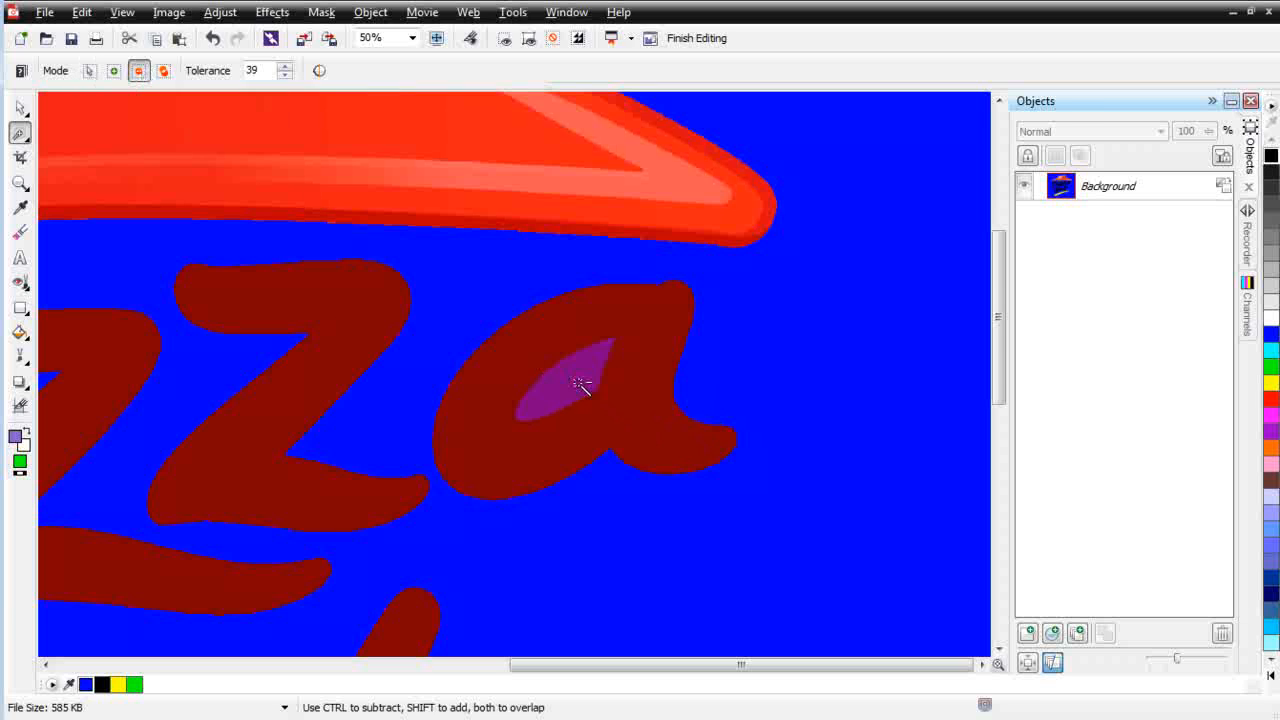
{"action": "left_click", "coordinate": [114, 71]}
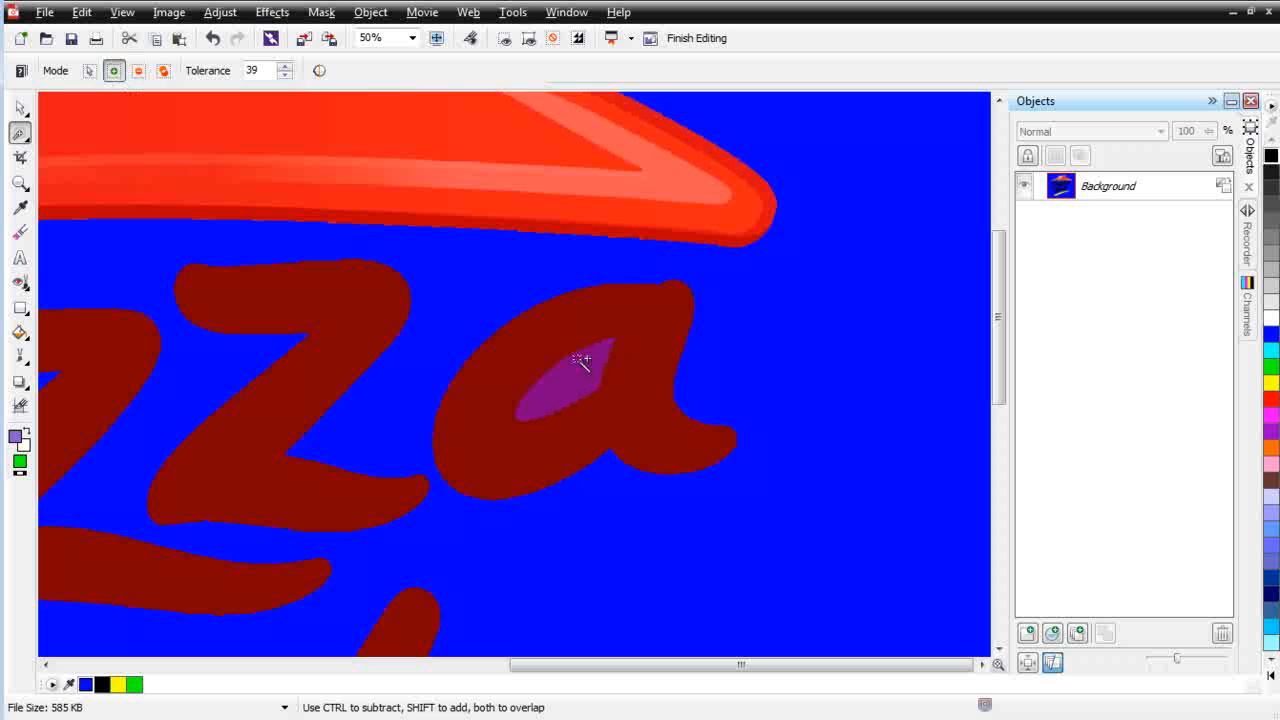
{"action": "left_click", "coordinate": [578, 381]}
Step: Add the enclosed blue area inside the registered trademark circle to the mask
{"action": "scroll", "coordinate": [645, 486], "scroll_direction": "down", "scroll_amount": 1}
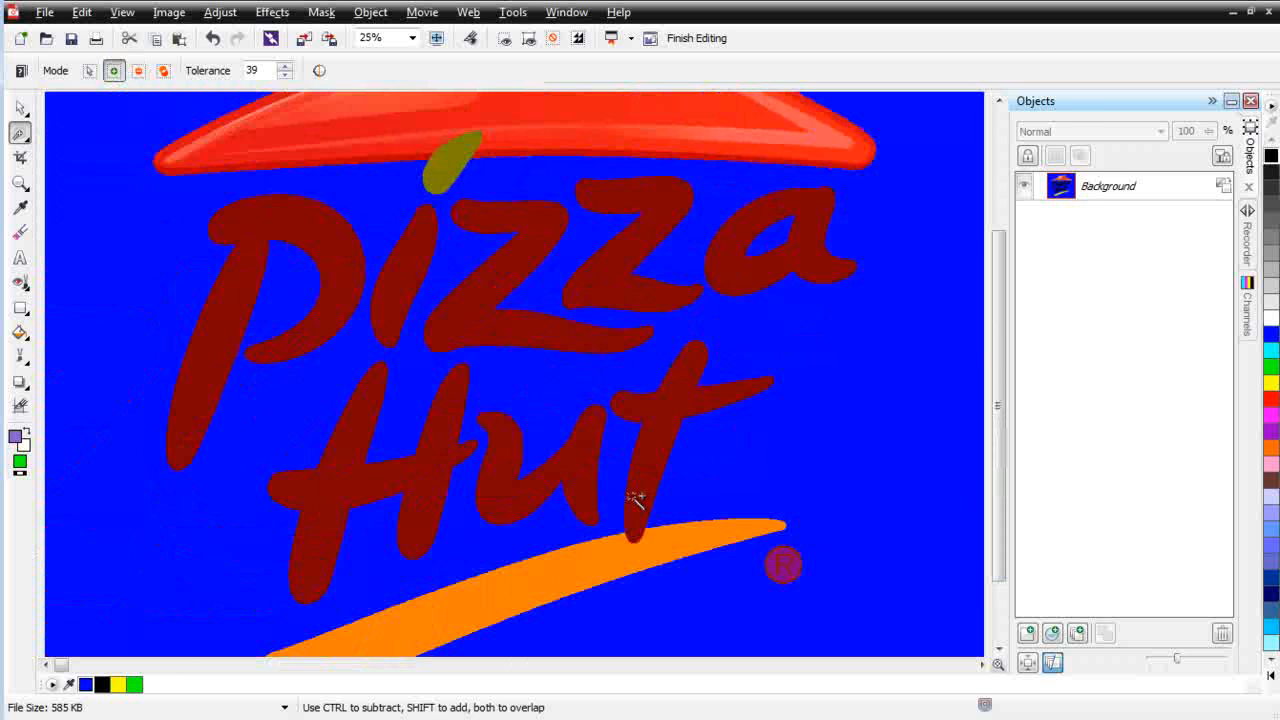
{"action": "scroll", "coordinate": [789, 545], "scroll_direction": "up", "scroll_amount": 2}
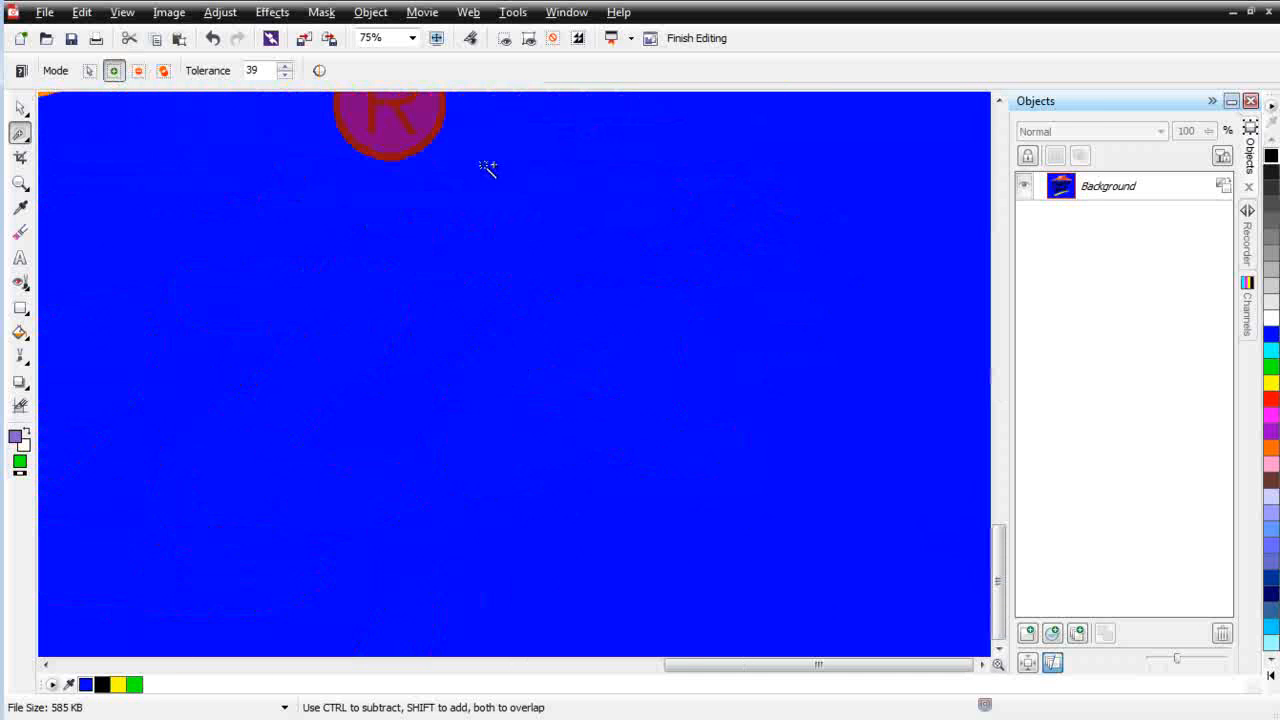
{"action": "scroll", "coordinate": [422, 172], "scroll_direction": "up", "scroll_amount": 1}
{"action": "left_click", "coordinate": [488, 330]}
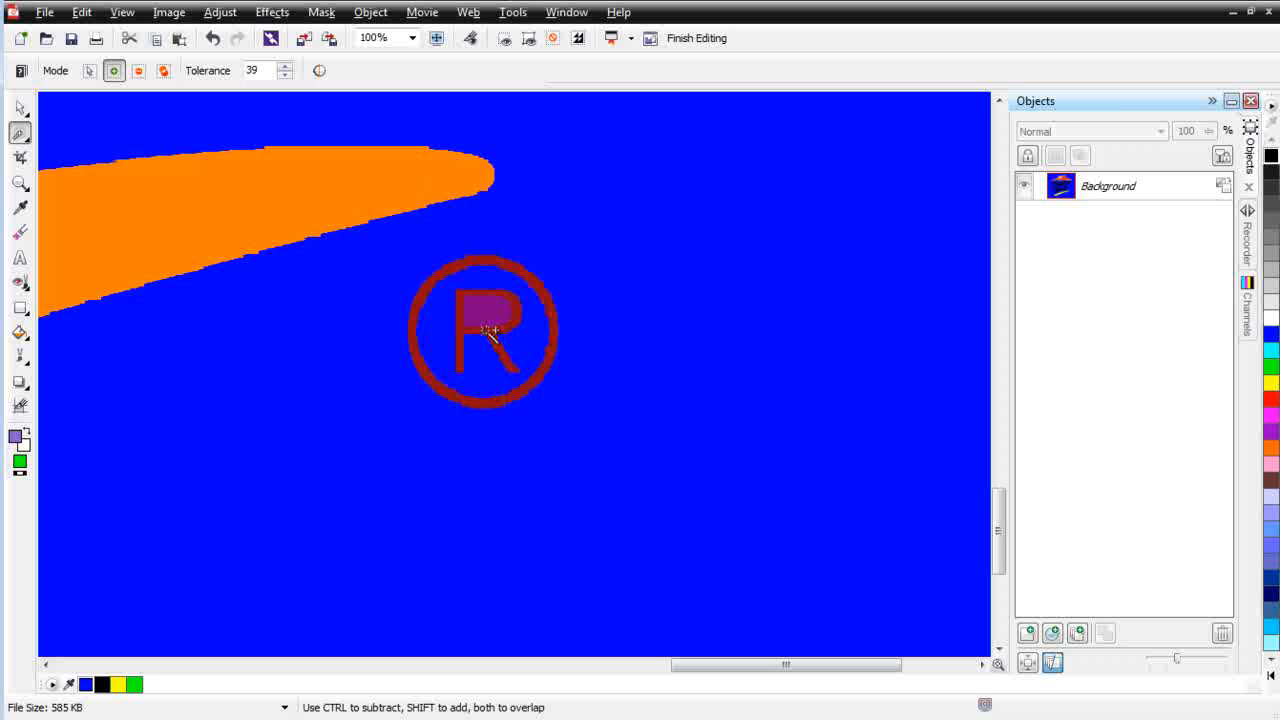
{"action": "scroll", "coordinate": [562, 399], "scroll_direction": "down", "scroll_amount": 4}
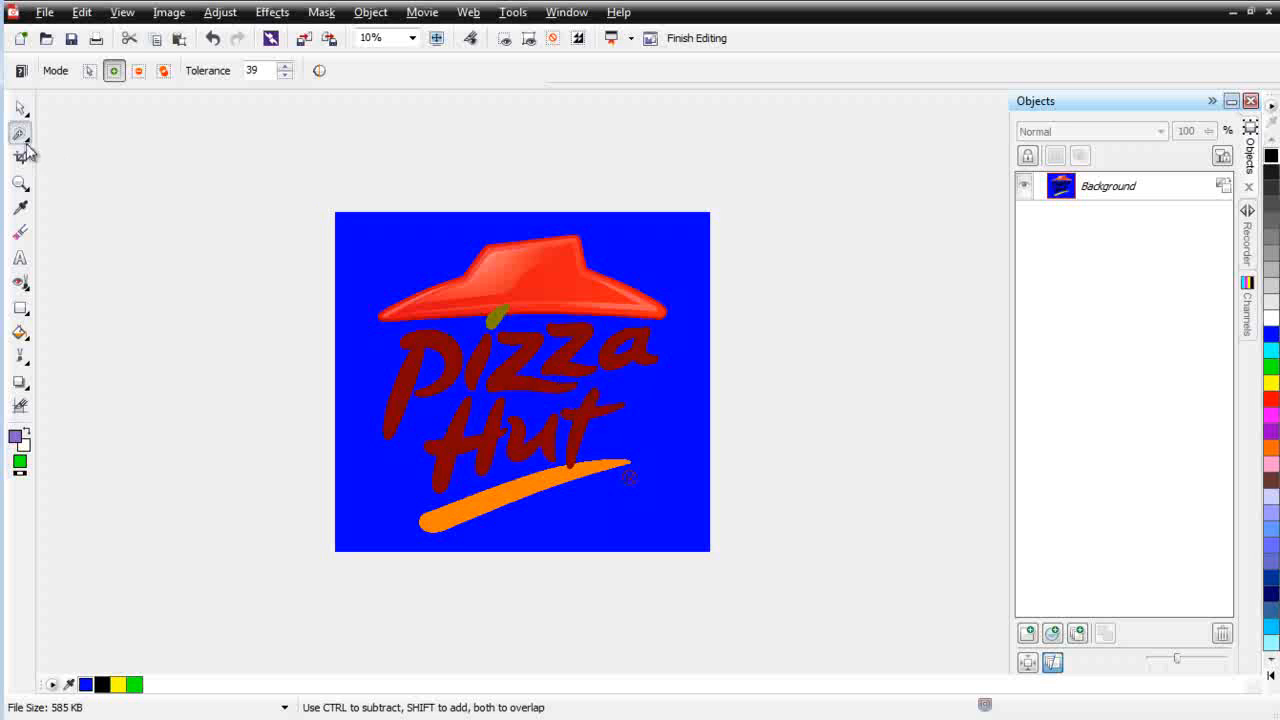
Step: Try to delete the masked blue area from the Background layer, and undo the deletion
{"action": "left_click", "coordinate": [20, 112]}
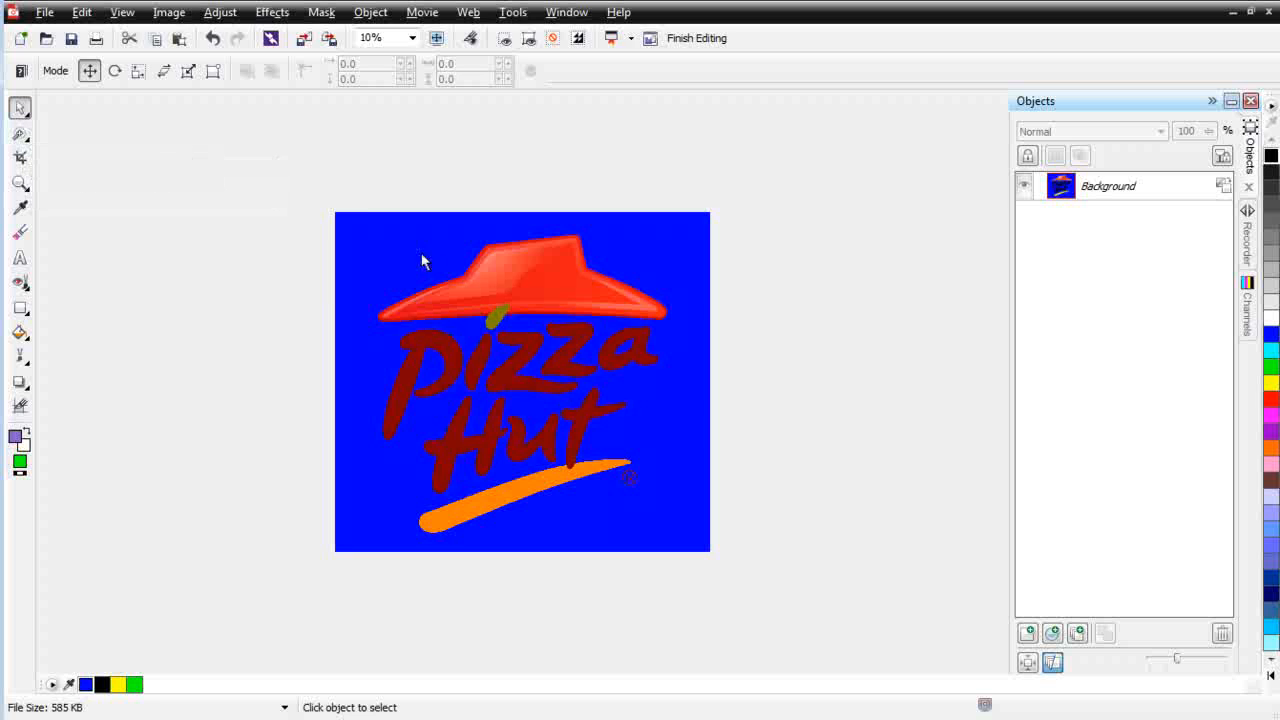
{"action": "left_click", "coordinate": [20, 134]}
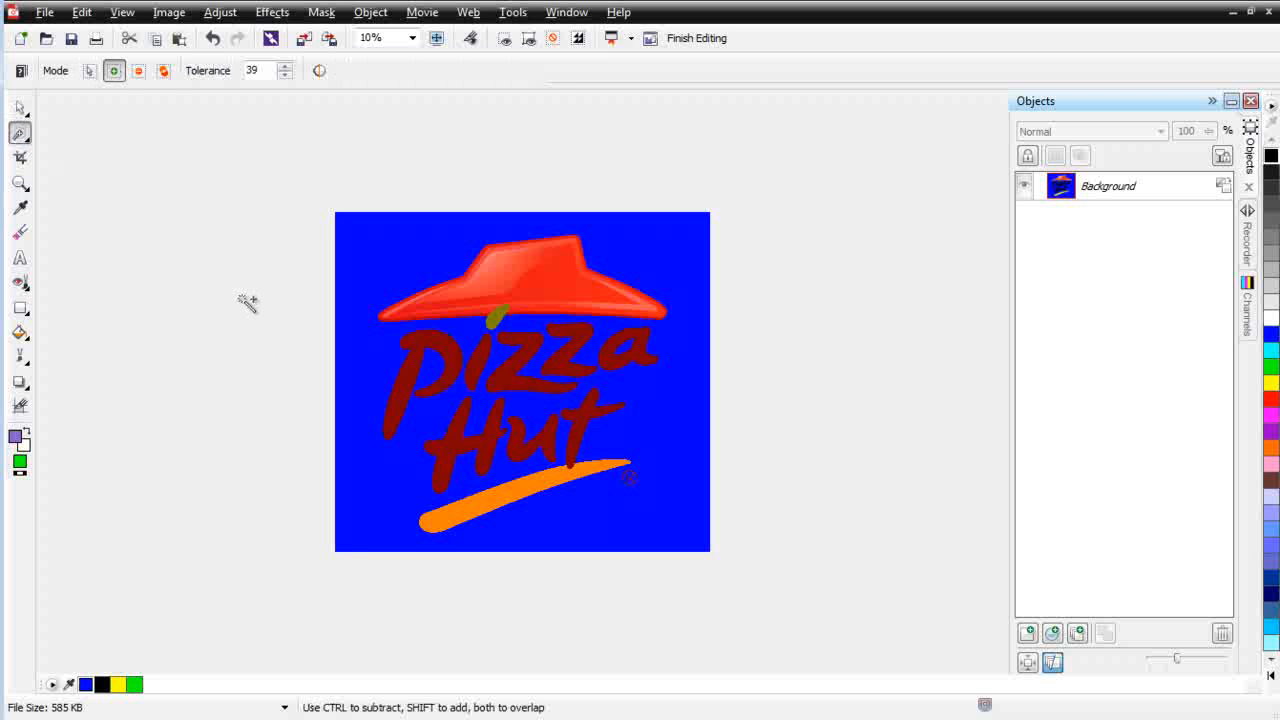
{"action": "key", "text": "ctrl+z"}
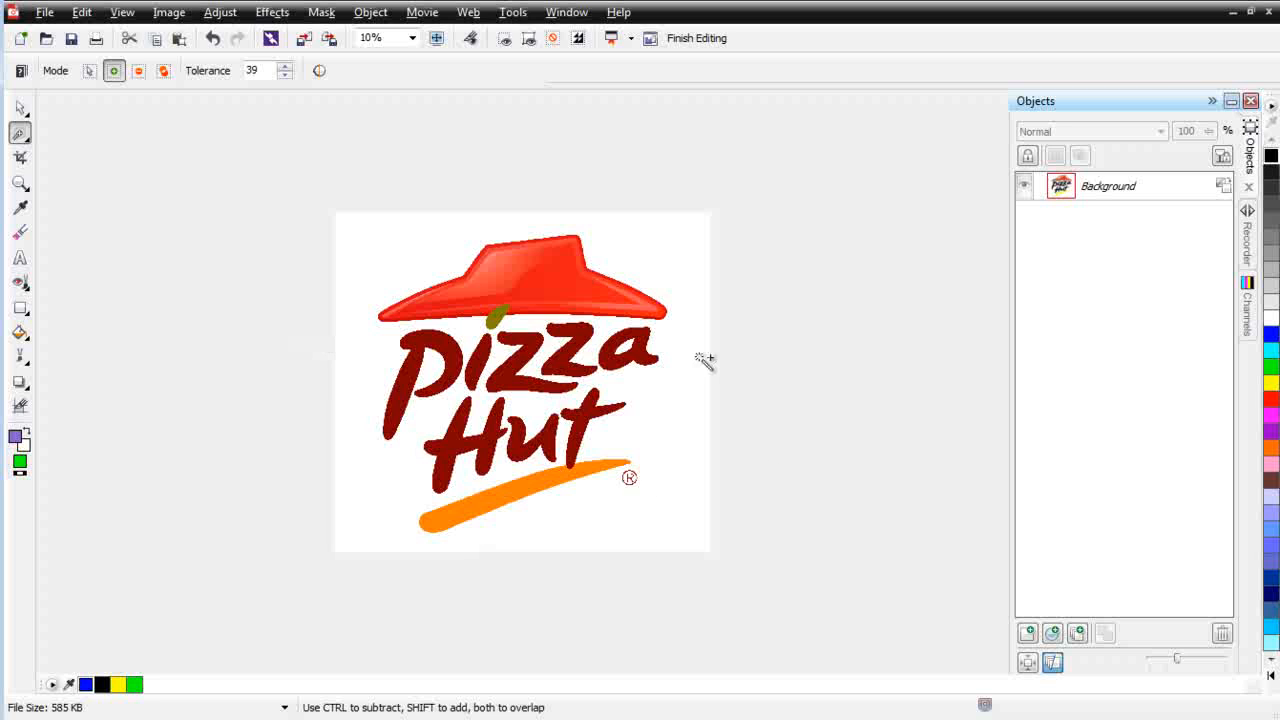
{"action": "key", "text": "ctrl+z"}
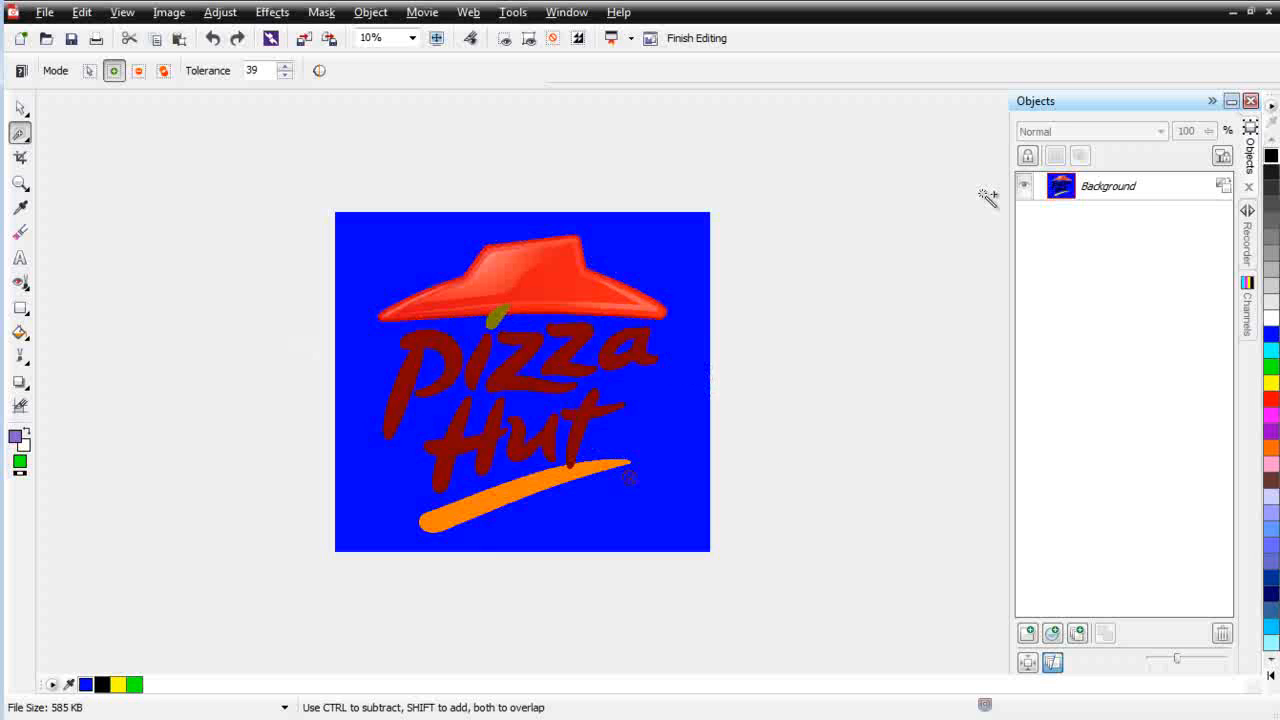
Step: Convert the Background layer into a regular object and activate the Pick tool
{"action": "left_click", "coordinate": [1222, 190]}
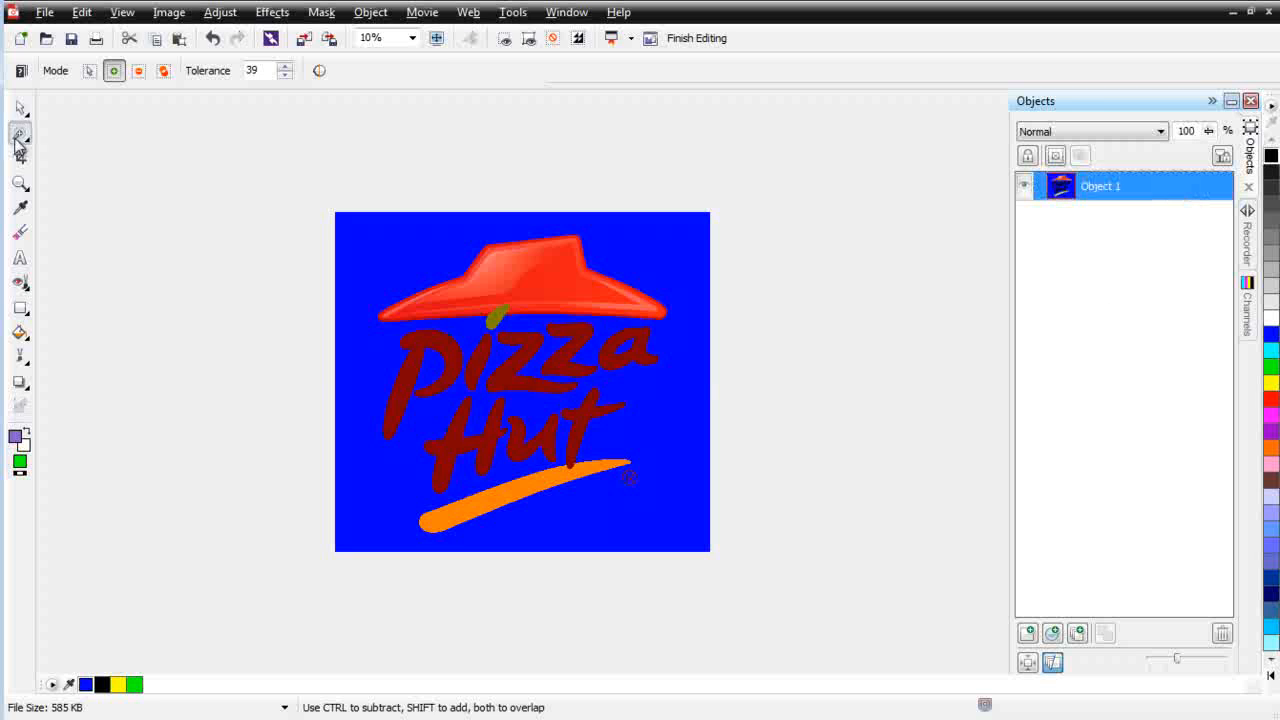
{"action": "left_click", "coordinate": [20, 107]}
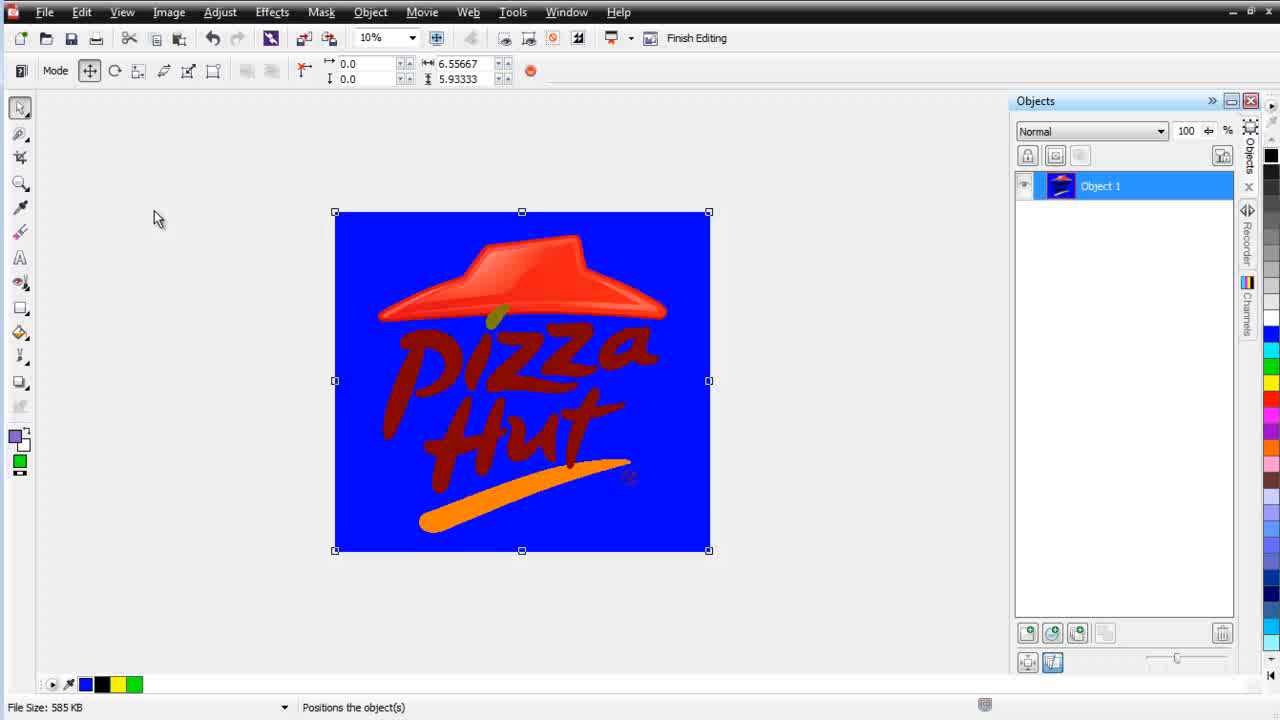
Step: Delete the masked blue background from Object 1 with the Magic Wand mask tool active
{"action": "key", "text": "Delete"}
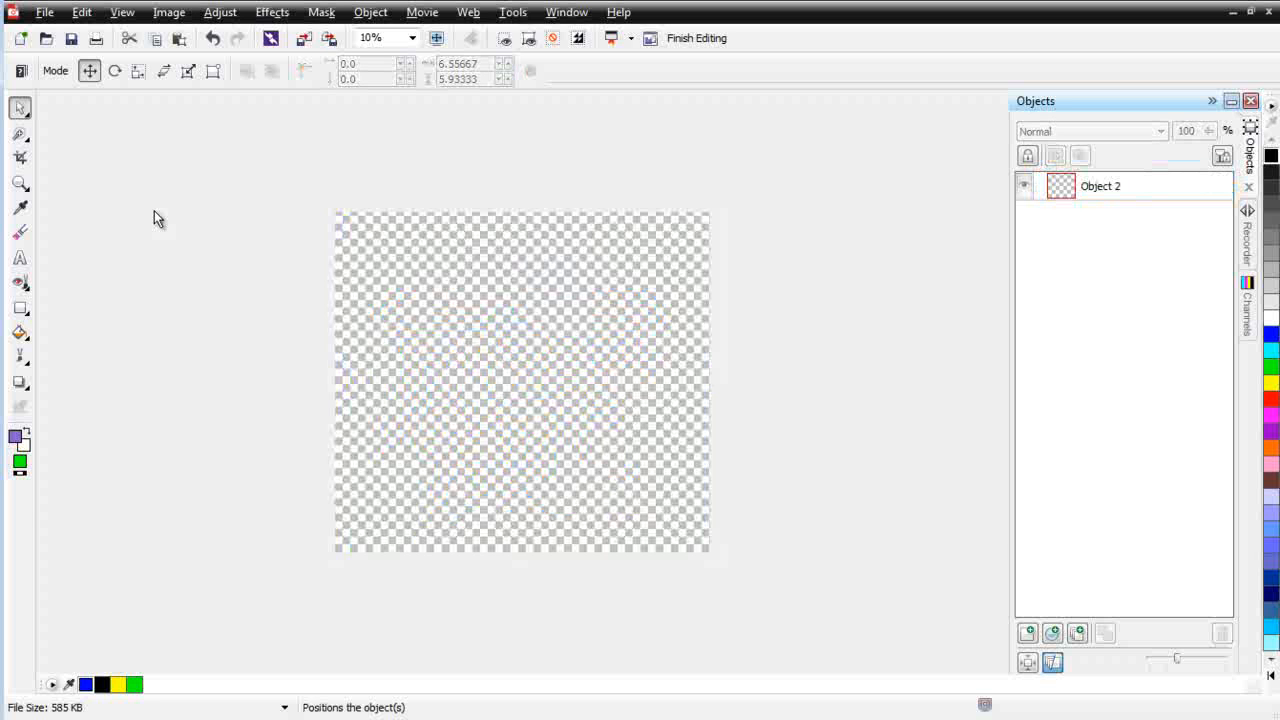
{"action": "key", "text": "ctrl+z"}
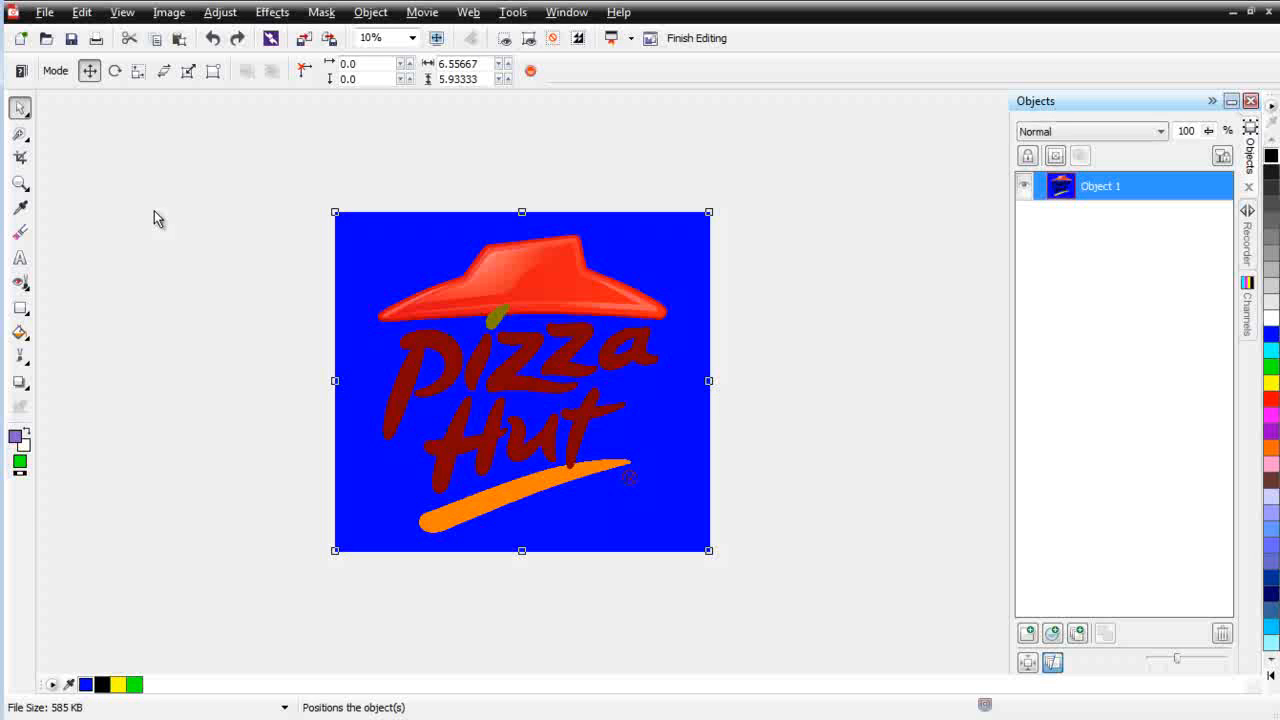
{"action": "left_click", "coordinate": [18, 137]}
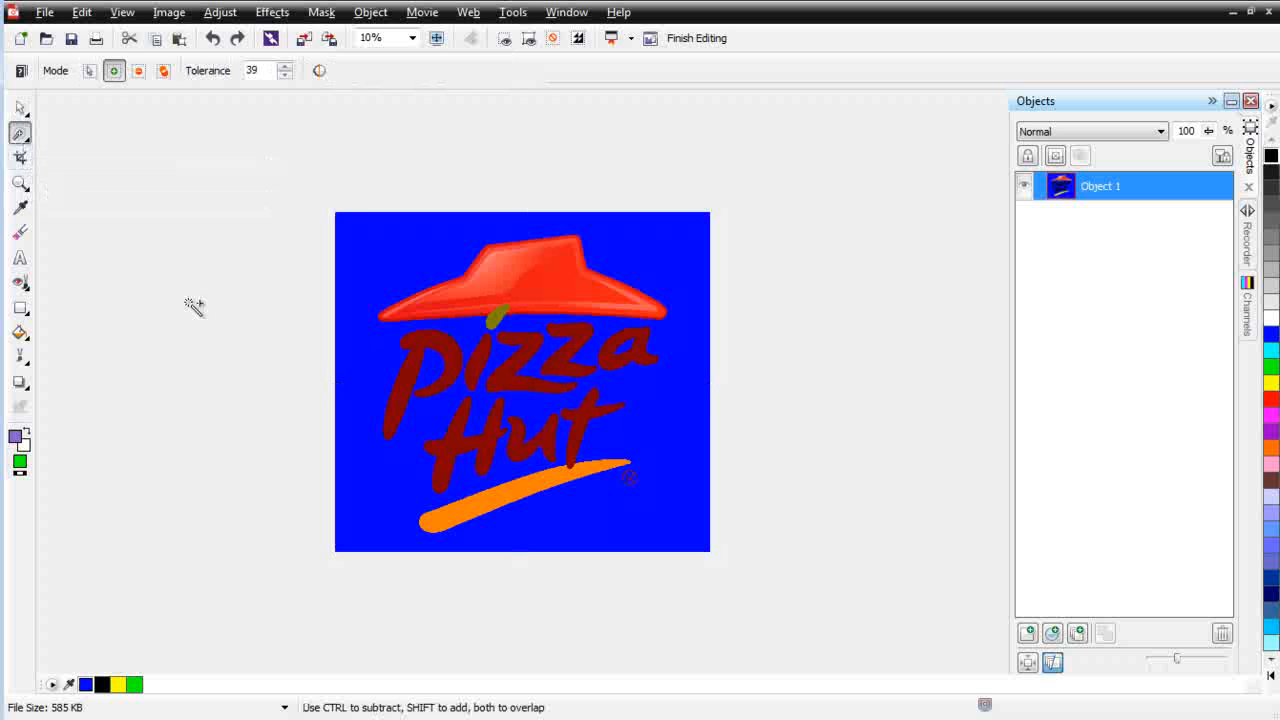
{"action": "left_click", "coordinate": [355, 353]}
{"action": "key", "text": "Delete"}
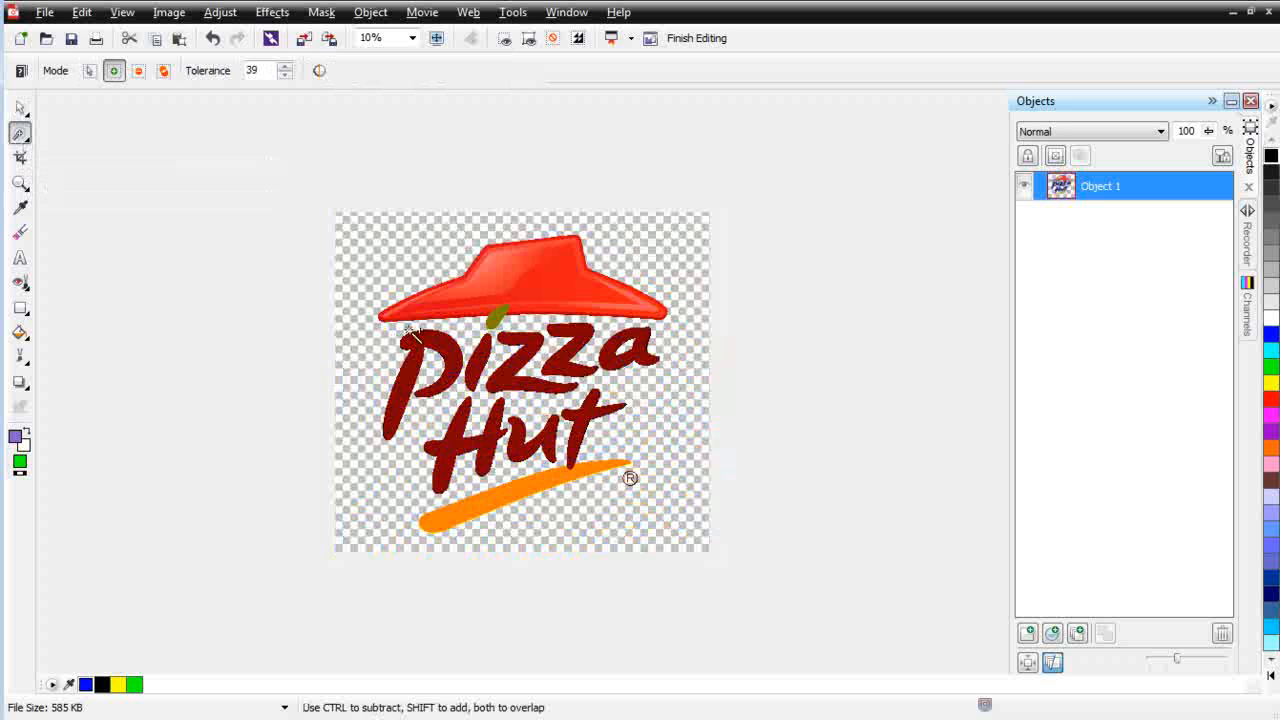
Step: Remove the mask from the Pizza Hut logo bitmap
{"action": "scroll", "coordinate": [447, 348], "scroll_direction": "up", "scroll_amount": 1}
{"action": "scroll", "coordinate": [526, 377], "scroll_direction": "up", "scroll_amount": 1}
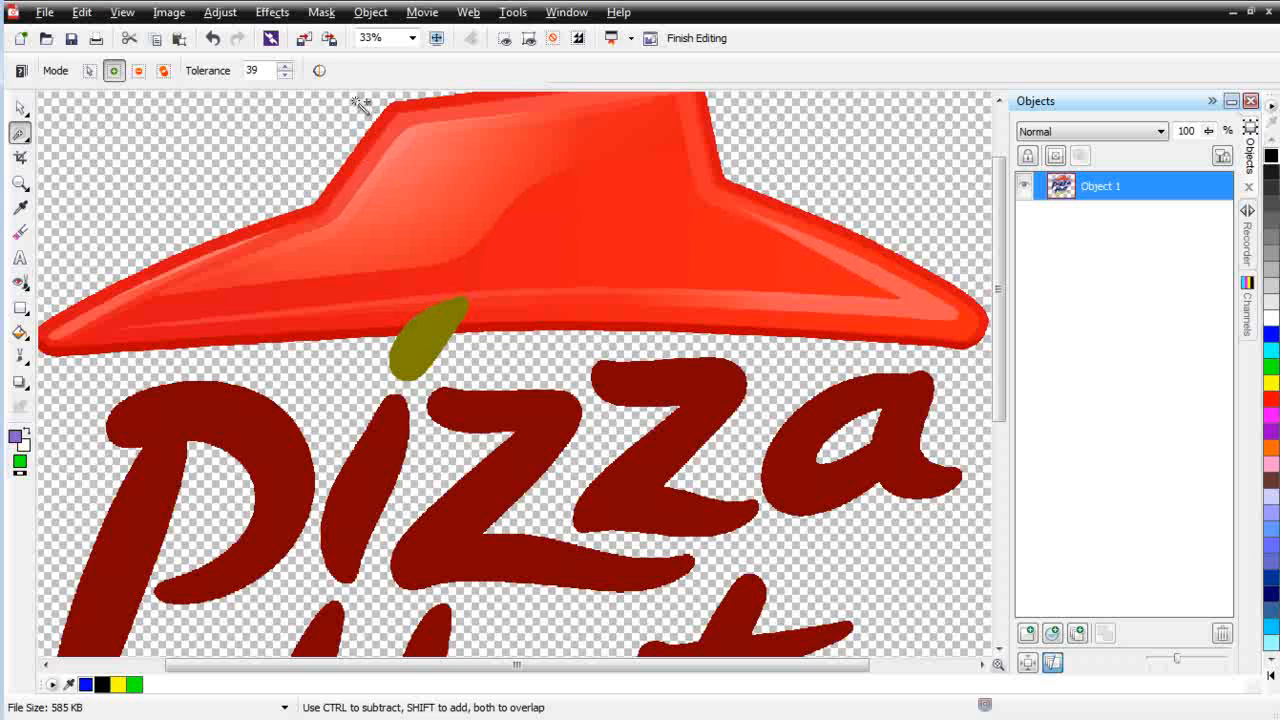
{"action": "left_click", "coordinate": [321, 12]}
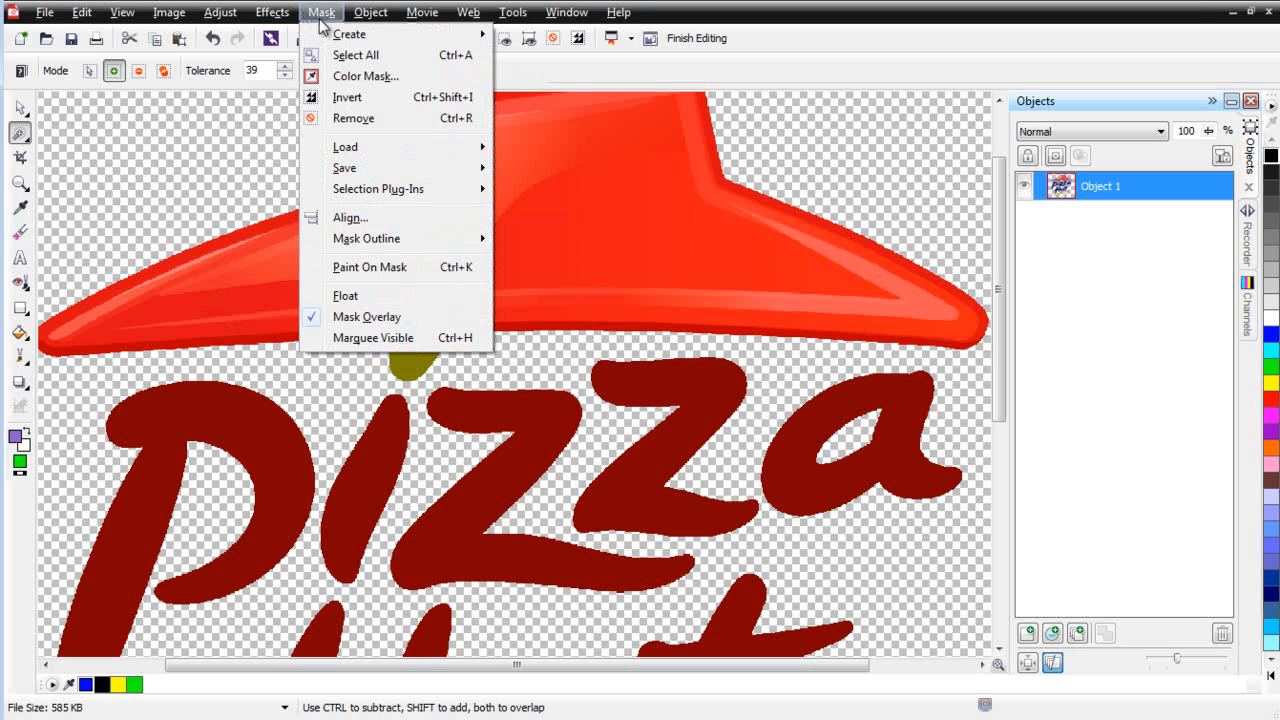
{"action": "left_click", "coordinate": [355, 115]}
{"action": "scroll", "coordinate": [610, 410], "scroll_direction": "down", "scroll_amount": 2}
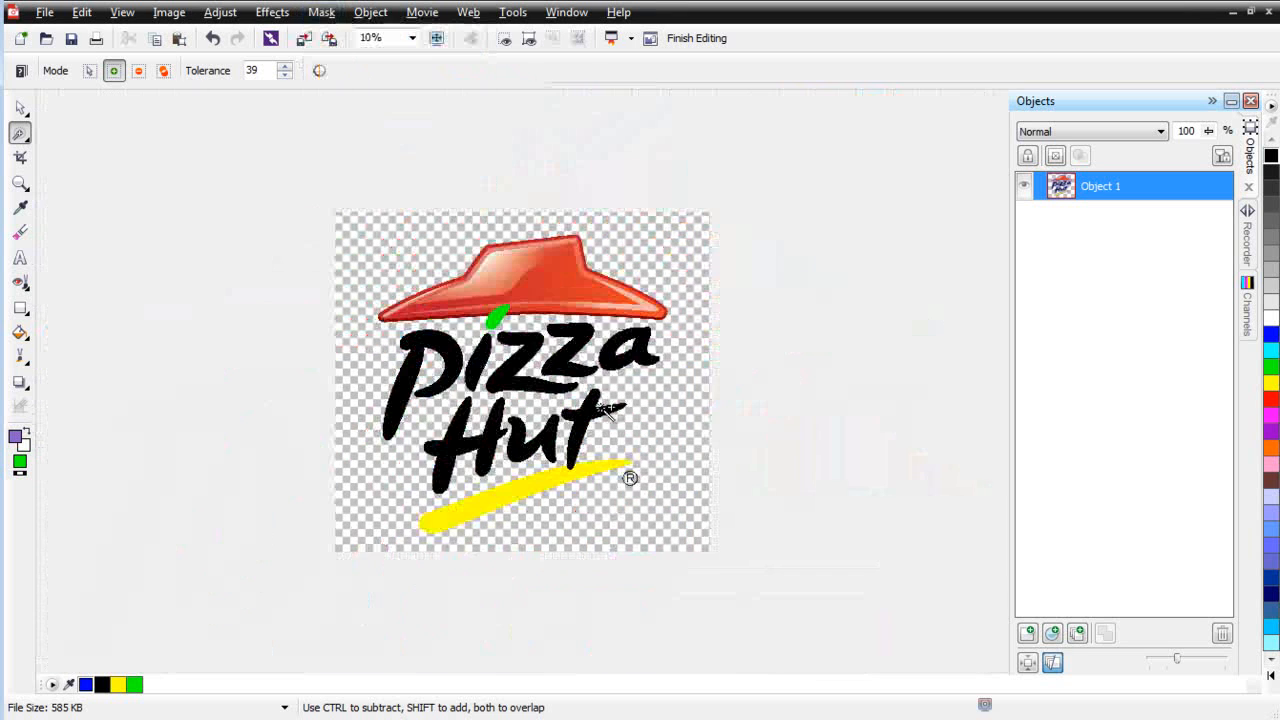
Step: Activate the Pick tool, save the edited logo bitmap, and close the editor to return to CorelDRAW
{"action": "left_click", "coordinate": [20, 107]}
{"action": "left_click", "coordinate": [71, 38]}
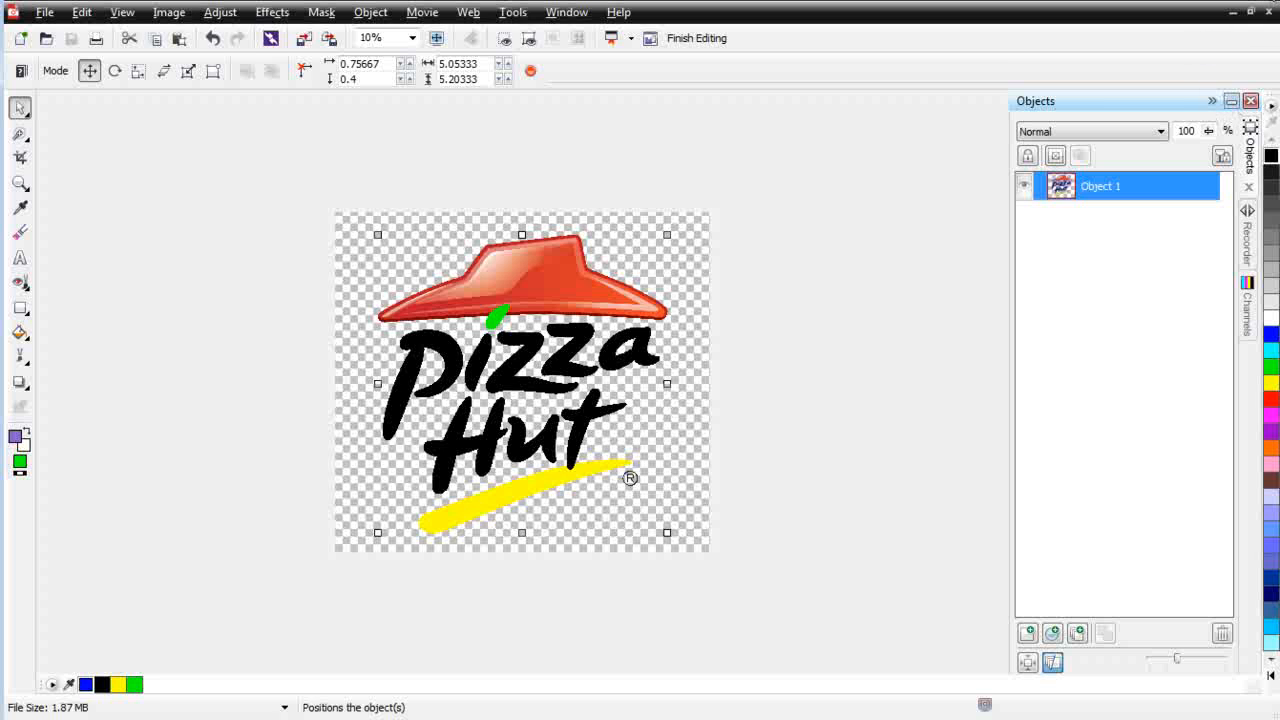
{"action": "left_click", "coordinate": [1268, 11]}
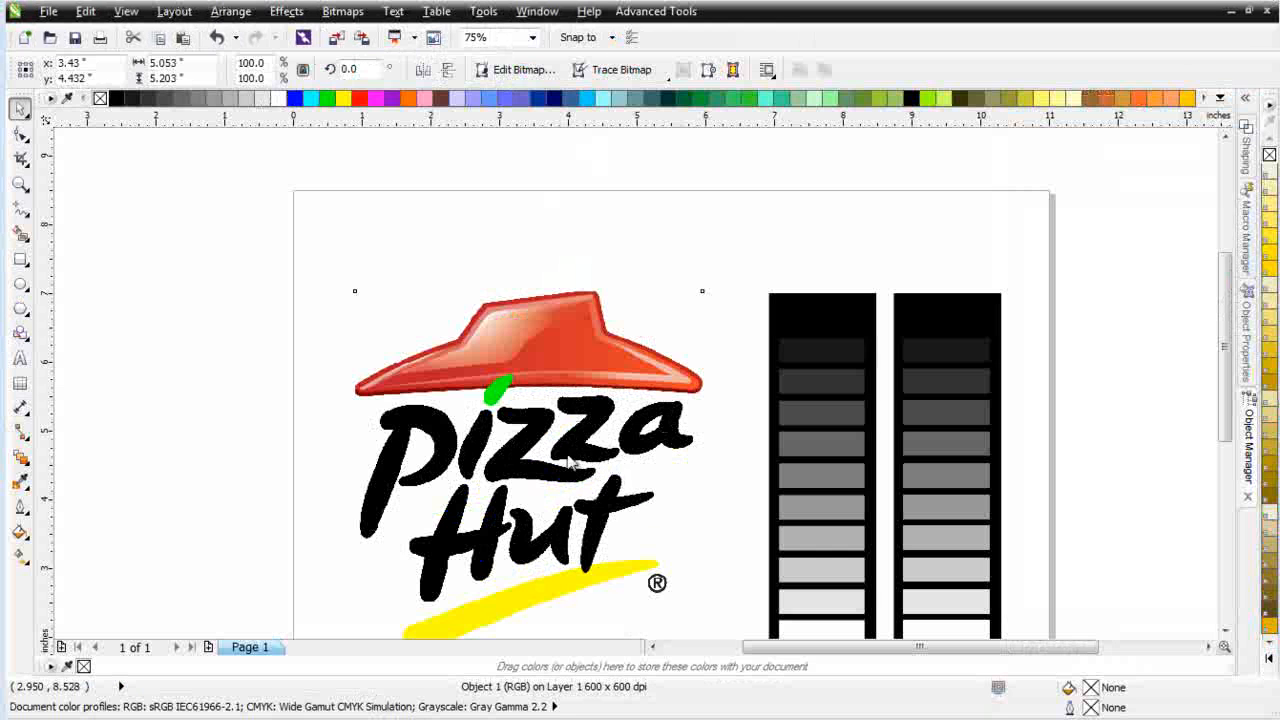
Step: Run HSB Extract on the Pizza Hut logo with Simple Seps Raster 1 and close the plugin window
{"action": "left_click", "coordinate": [555, 470]}
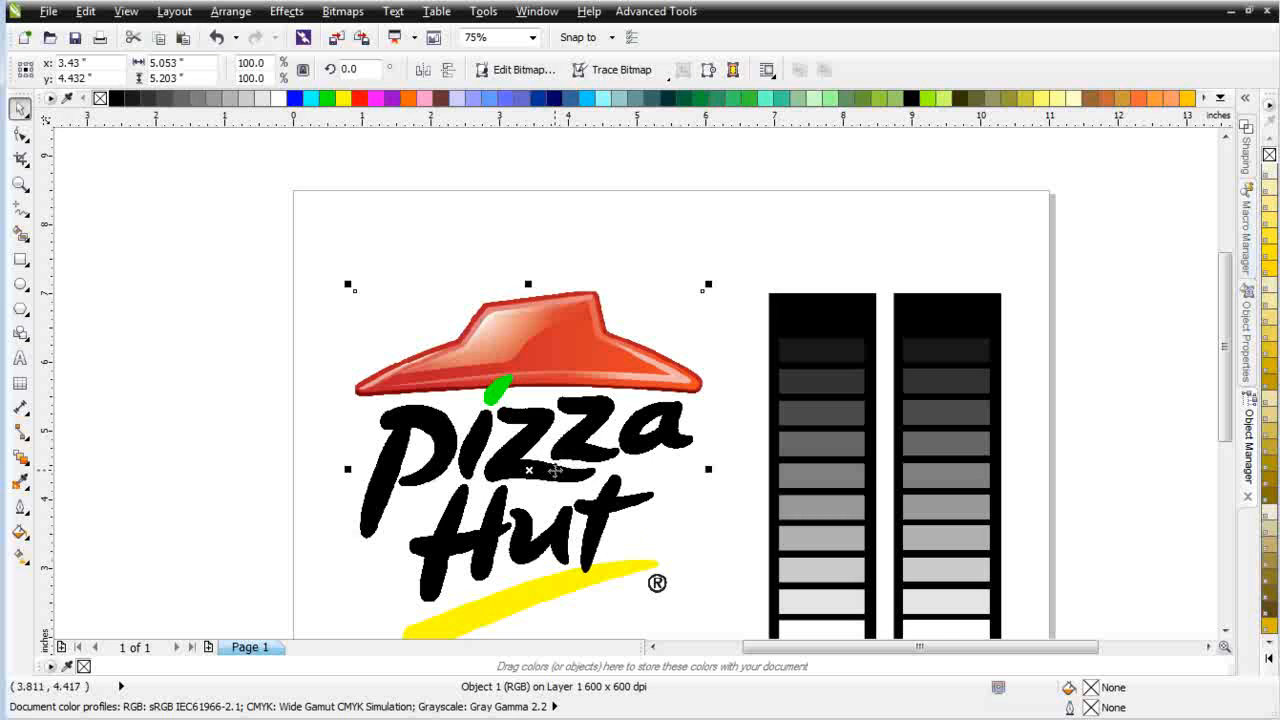
{"action": "left_click", "coordinate": [655, 12]}
{"action": "left_click", "coordinate": [694, 94]}
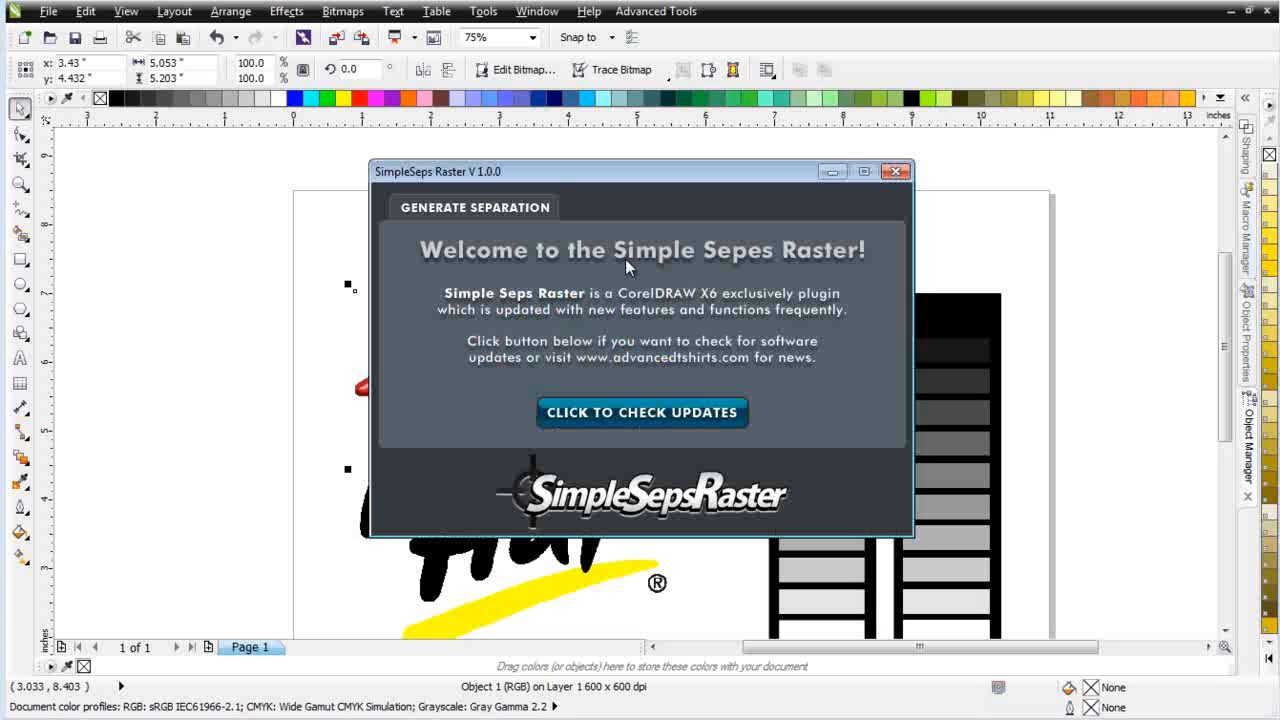
{"action": "left_click", "coordinate": [468, 207]}
{"action": "left_click", "coordinate": [557, 289]}
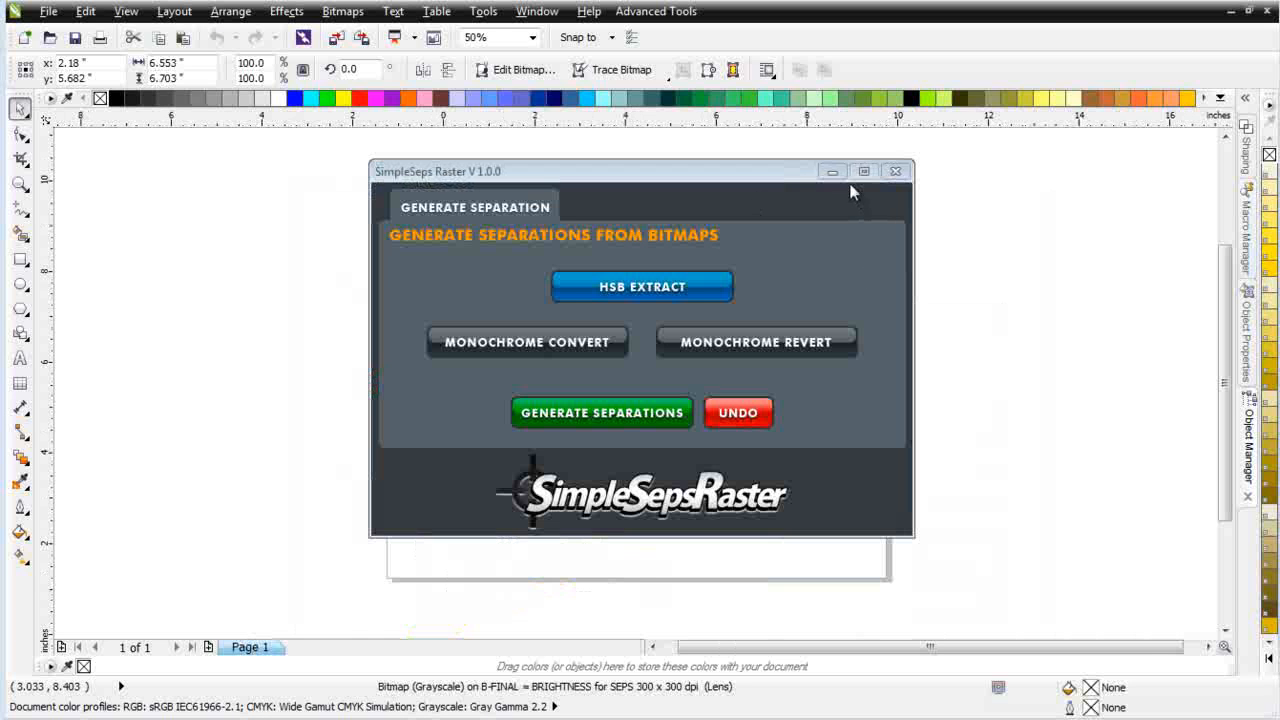
{"action": "left_click", "coordinate": [895, 174]}
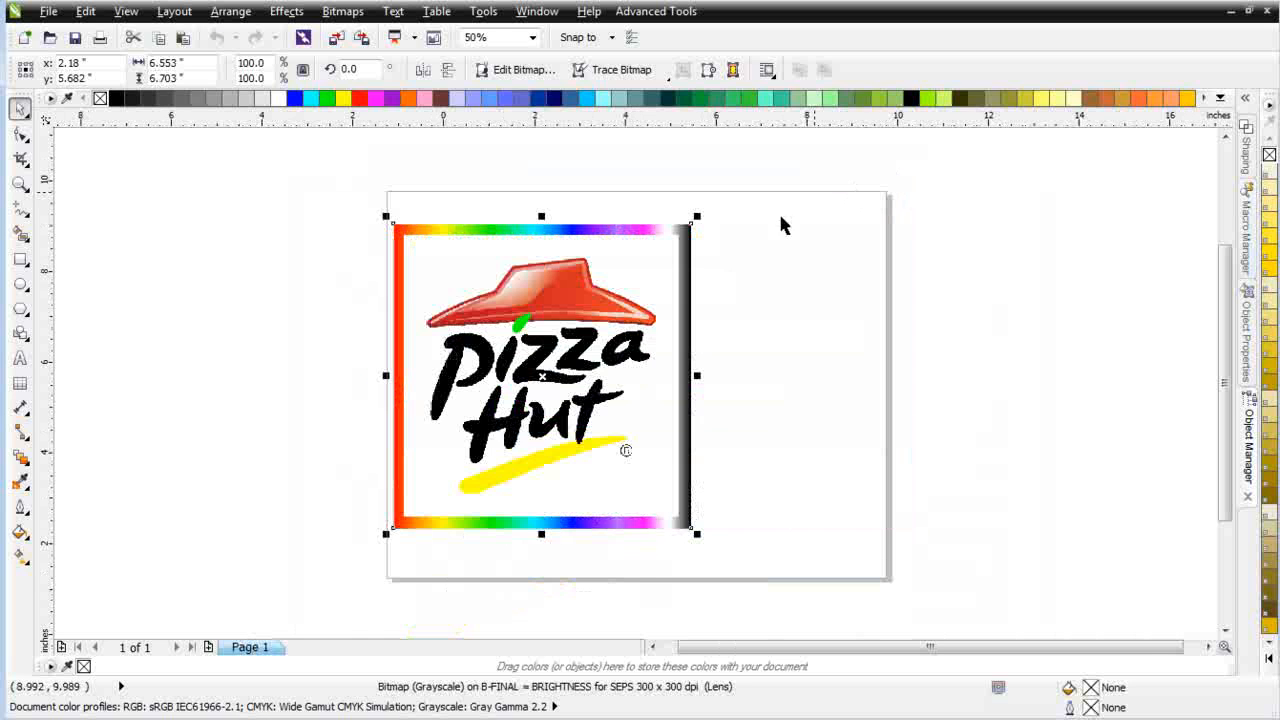
Step: Display the layer list and toggle the B-FINAL = BRIGHTNESS for SEPS layer off and on to examine its contribution
{"action": "left_click", "coordinate": [538, 370]}
{"action": "scroll", "coordinate": [538, 370], "scroll_direction": "up", "scroll_amount": 1}
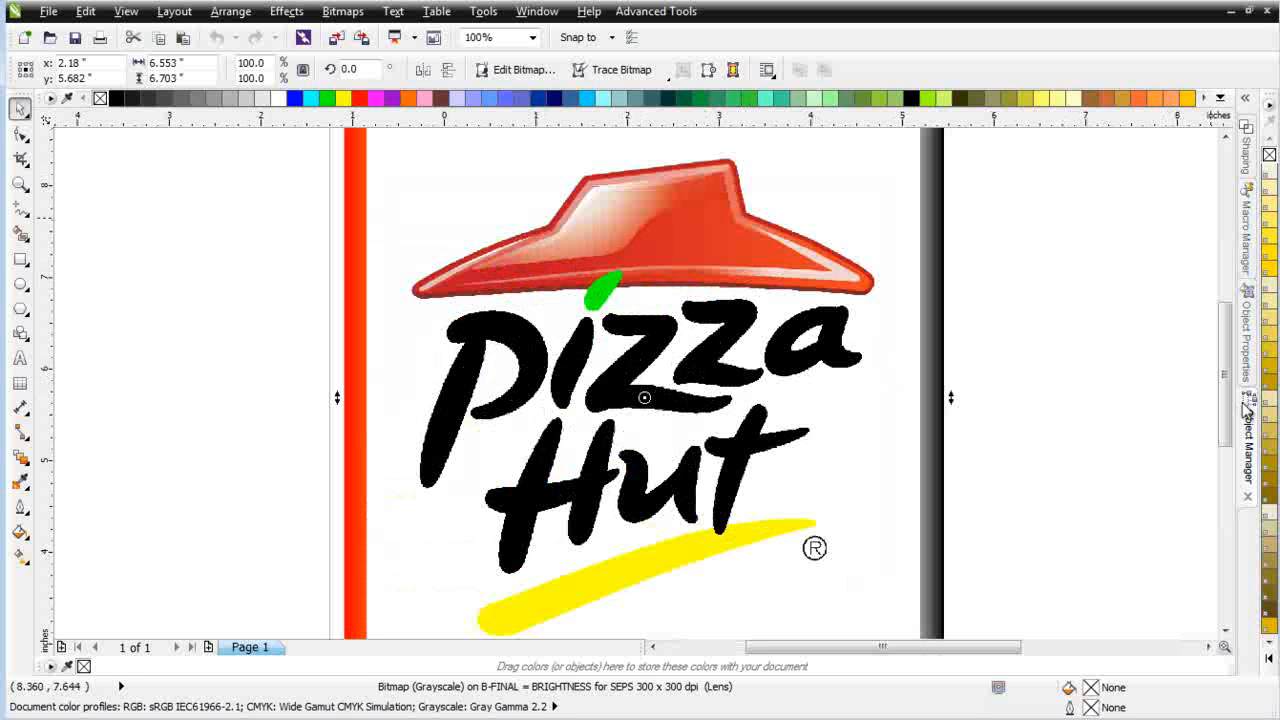
{"action": "left_click", "coordinate": [1249, 448]}
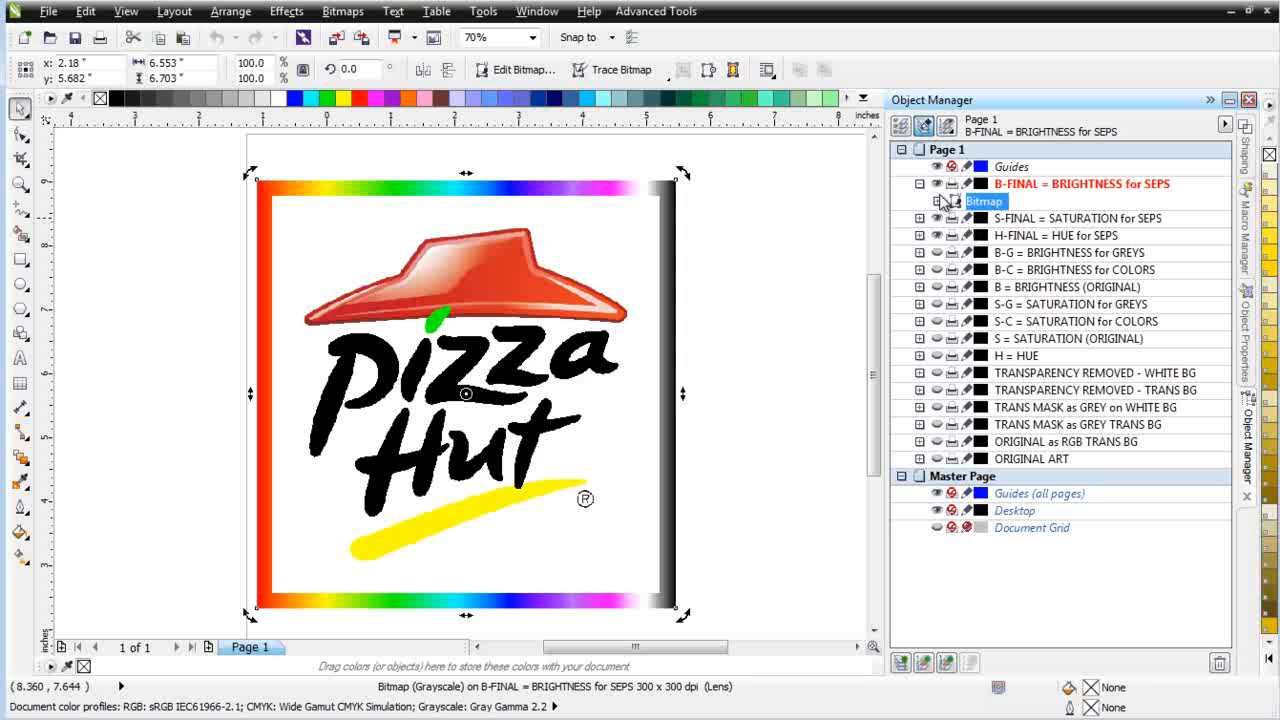
{"action": "left_click", "coordinate": [937, 185]}
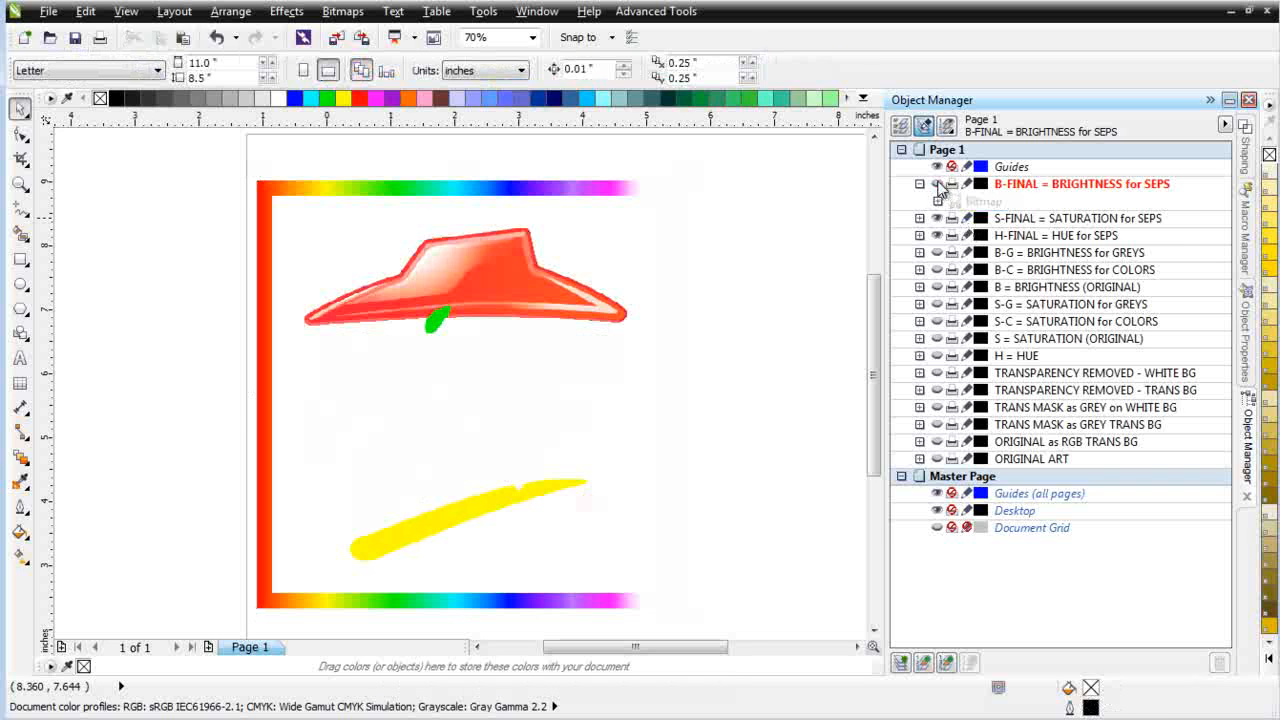
{"action": "left_click", "coordinate": [937, 185]}
{"action": "left_click", "coordinate": [937, 185]}
{"action": "left_click", "coordinate": [937, 185]}
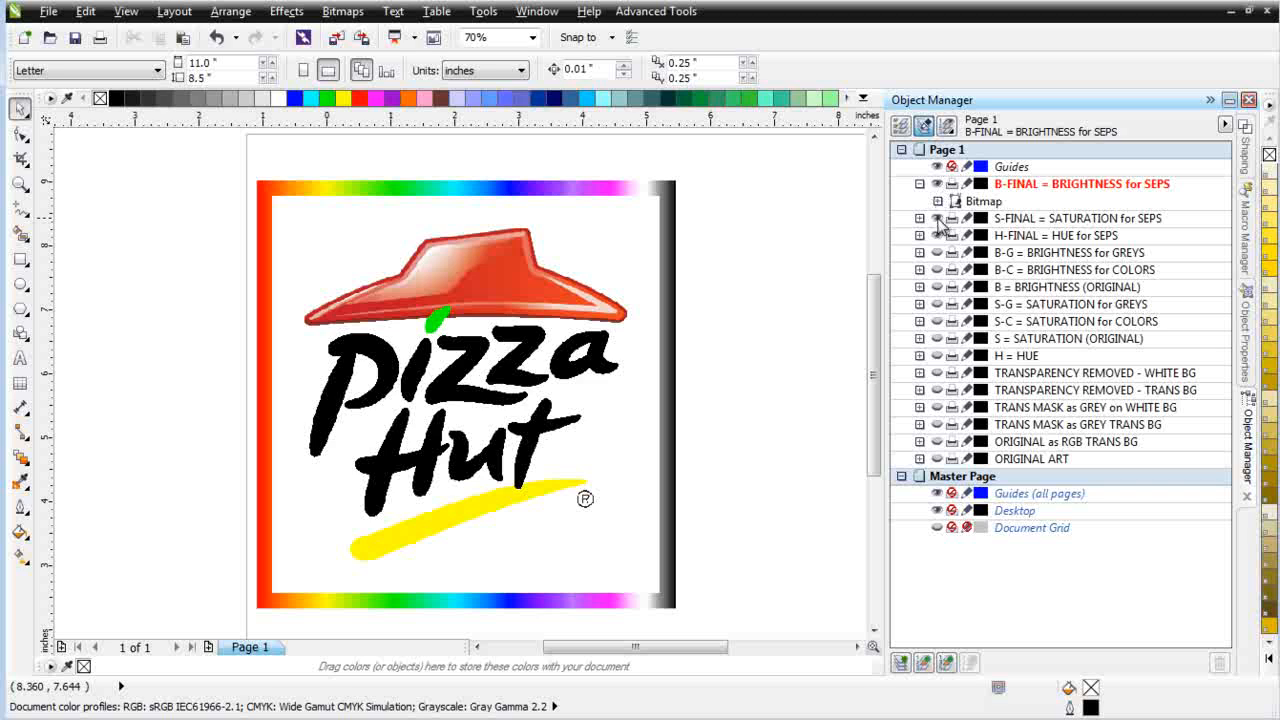
Step: Hide the S-FINAL saturation and B-FINAL brightness layers to examine the hat's hue layer up close, and show both again
{"action": "left_click", "coordinate": [937, 218]}
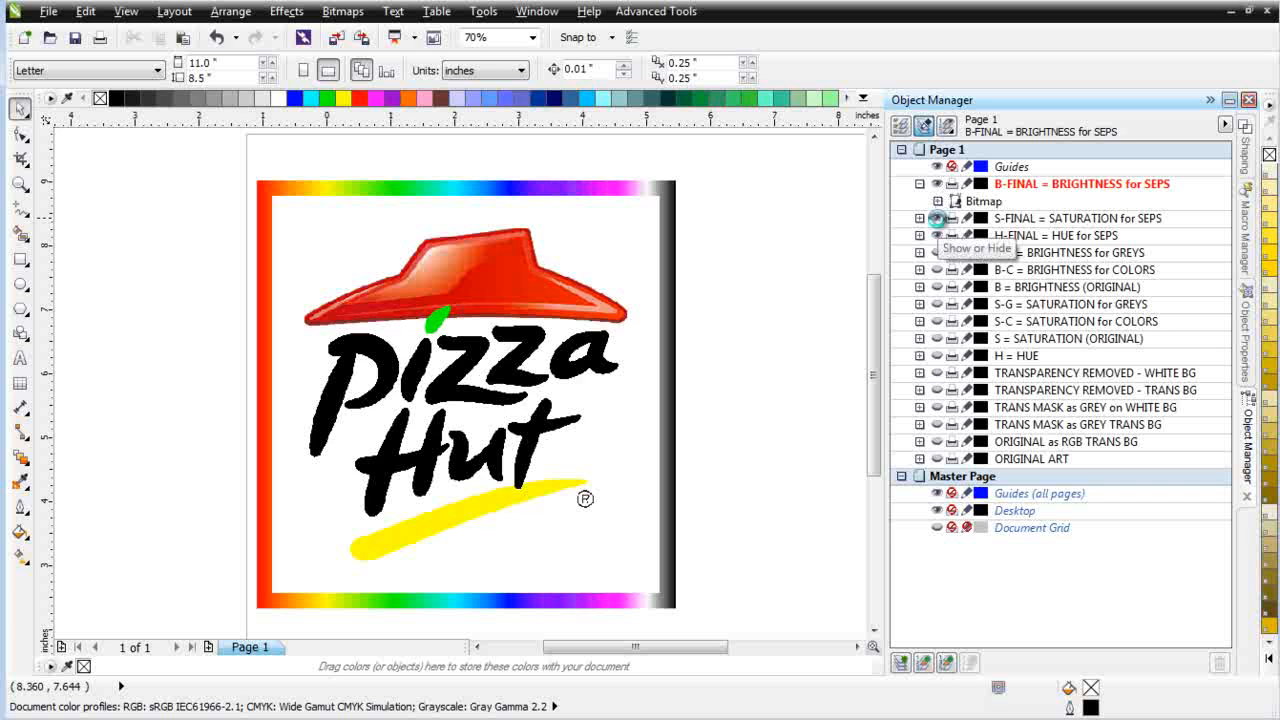
{"action": "left_click", "coordinate": [937, 220]}
{"action": "left_click", "coordinate": [937, 220]}
{"action": "left_click", "coordinate": [937, 184]}
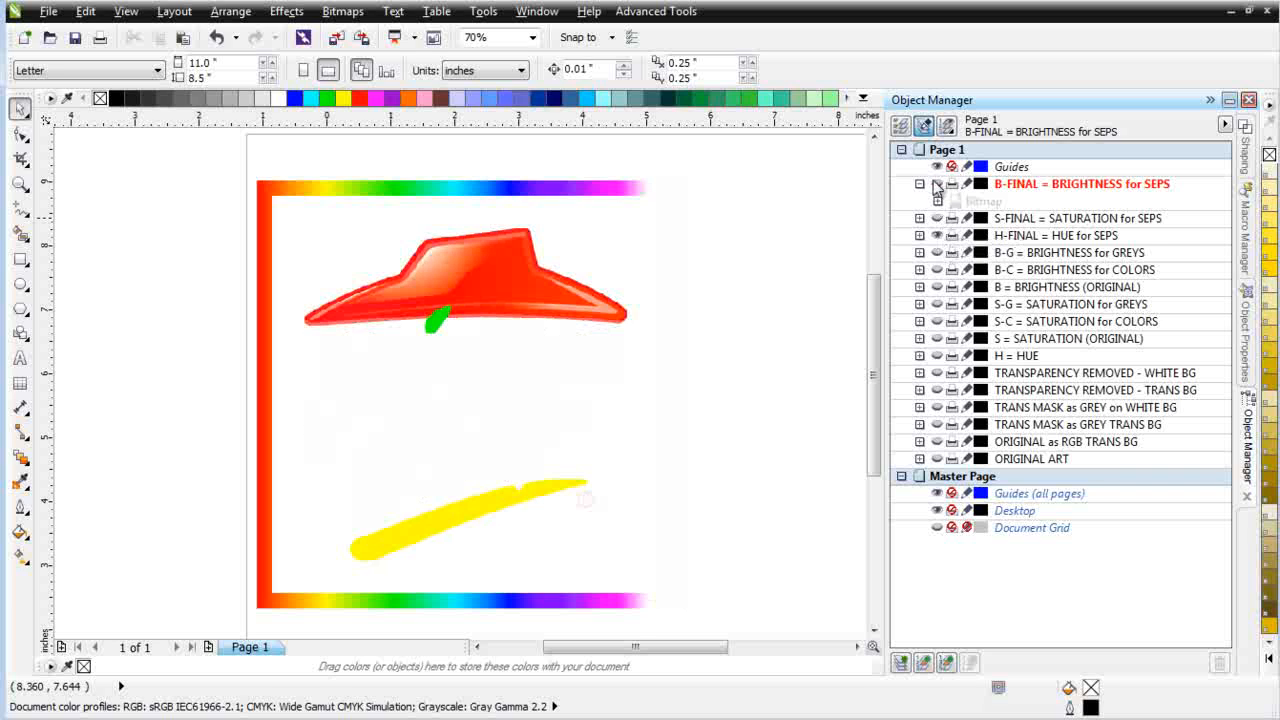
{"action": "scroll", "coordinate": [453, 325], "scroll_direction": "up", "scroll_amount": 3}
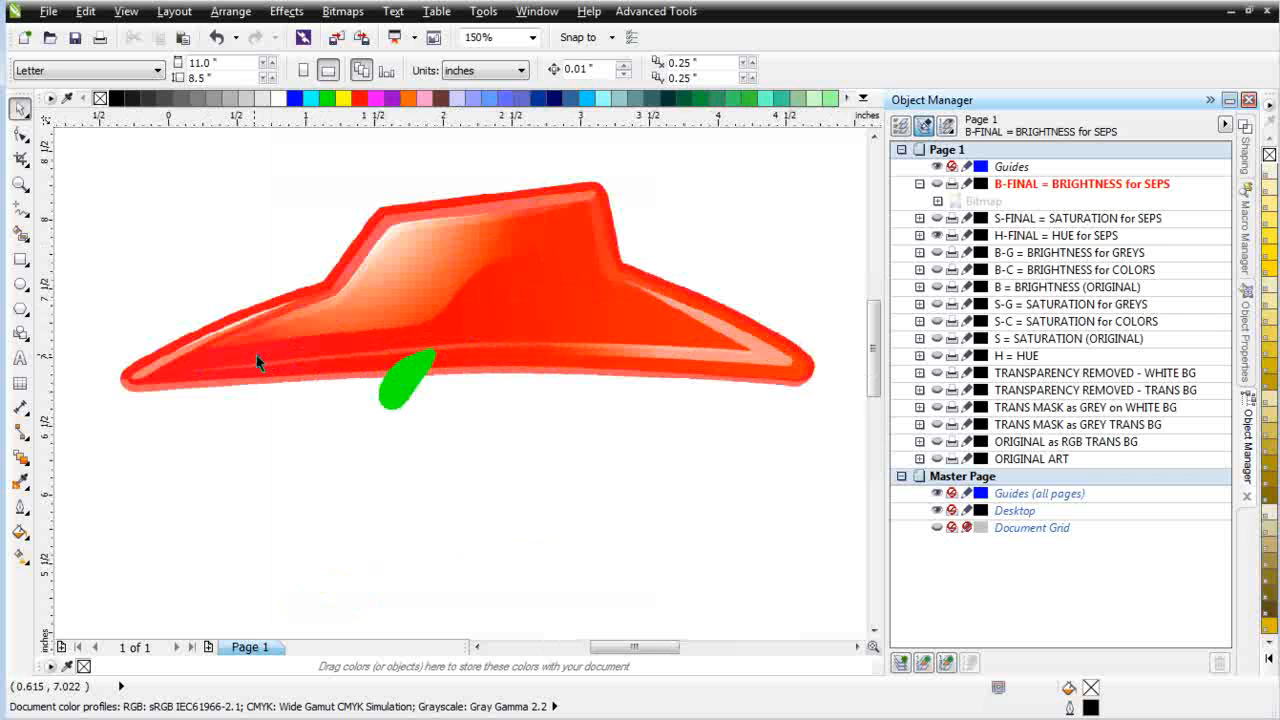
{"action": "scroll", "coordinate": [711, 467], "scroll_direction": "down", "scroll_amount": 1}
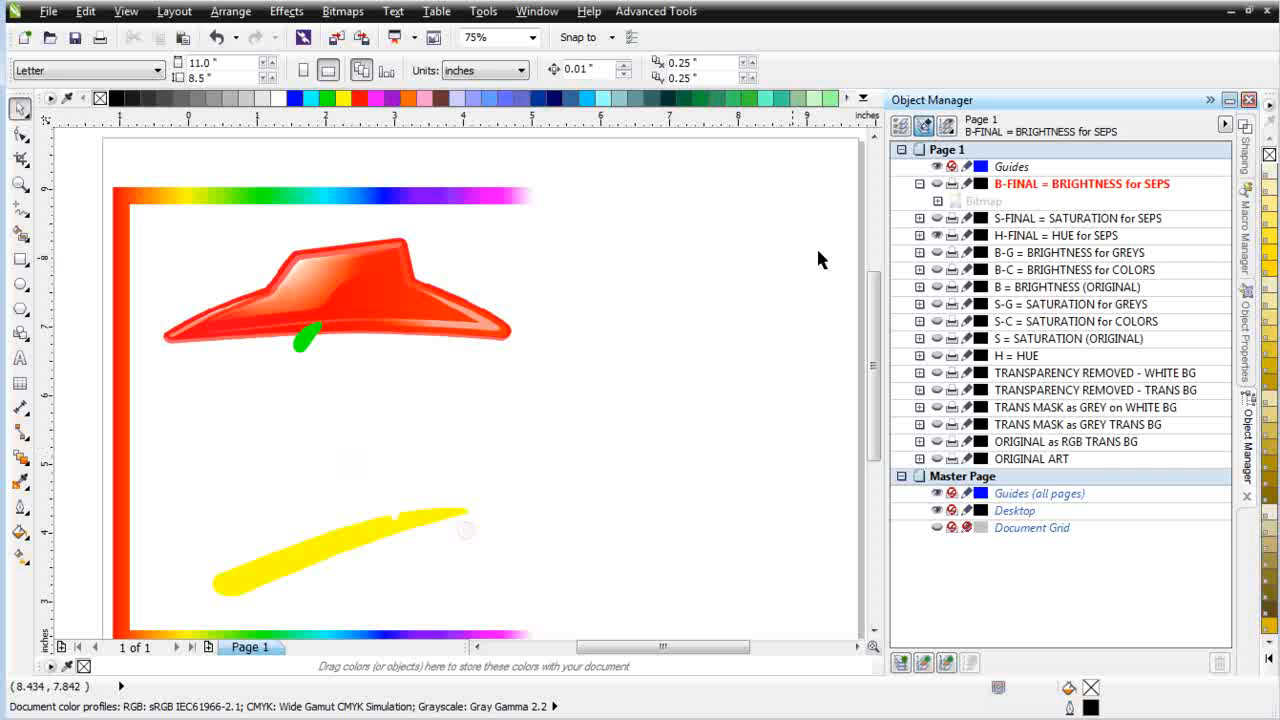
{"action": "left_click", "coordinate": [937, 186]}
{"action": "left_click", "coordinate": [937, 185]}
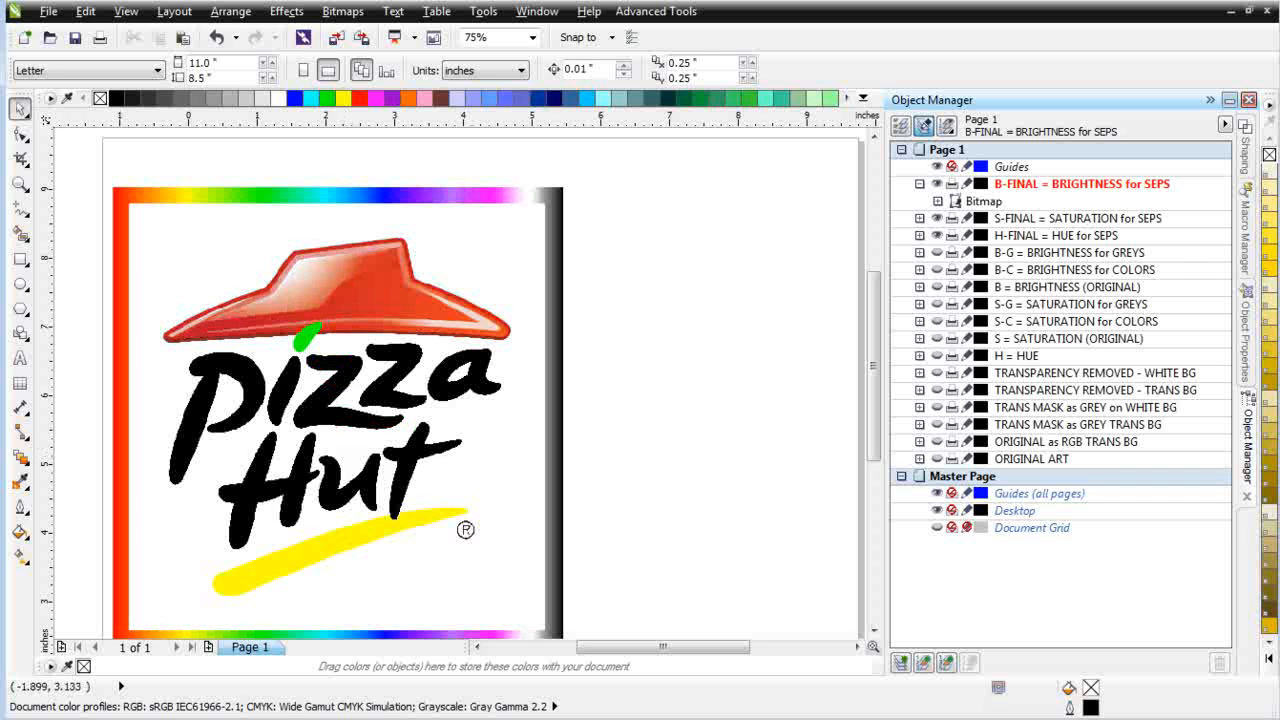
Step: Generate the color separations from the extracted logo layers with Simple Seps Raster 1 and close the plugin window
{"action": "left_click", "coordinate": [681, 14]}
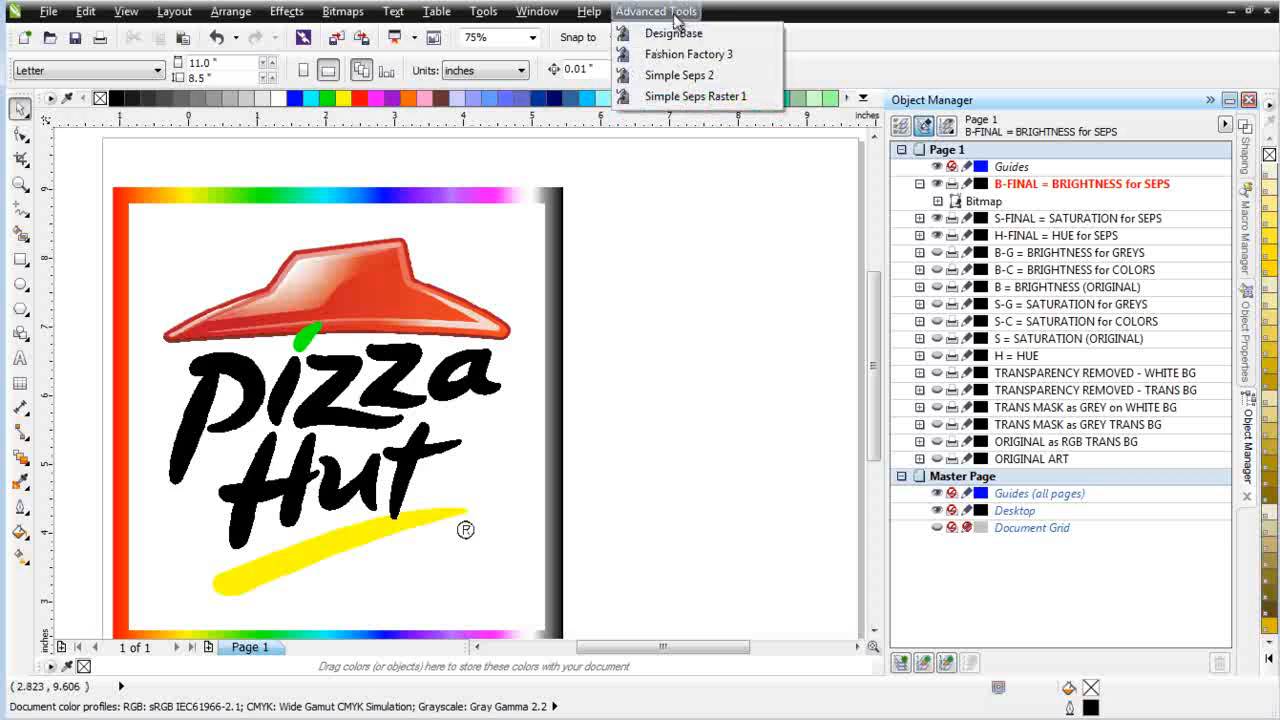
{"action": "left_click", "coordinate": [666, 94]}
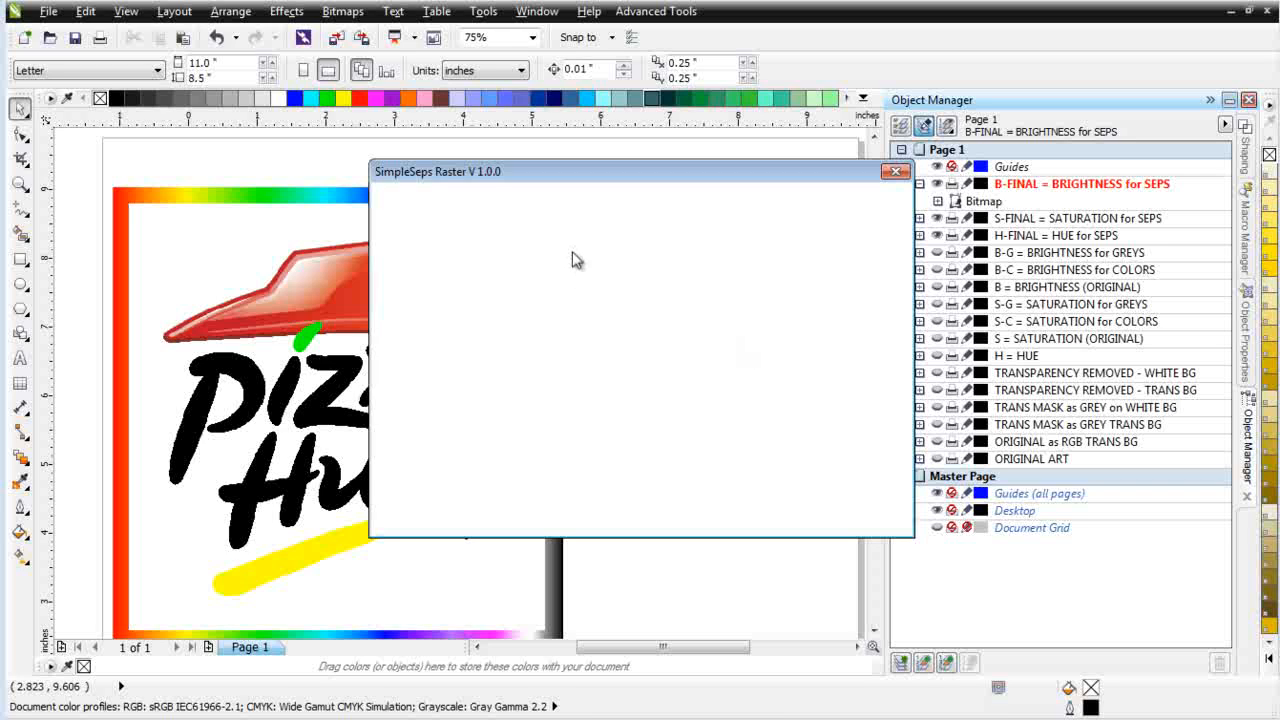
{"action": "left_click", "coordinate": [420, 212]}
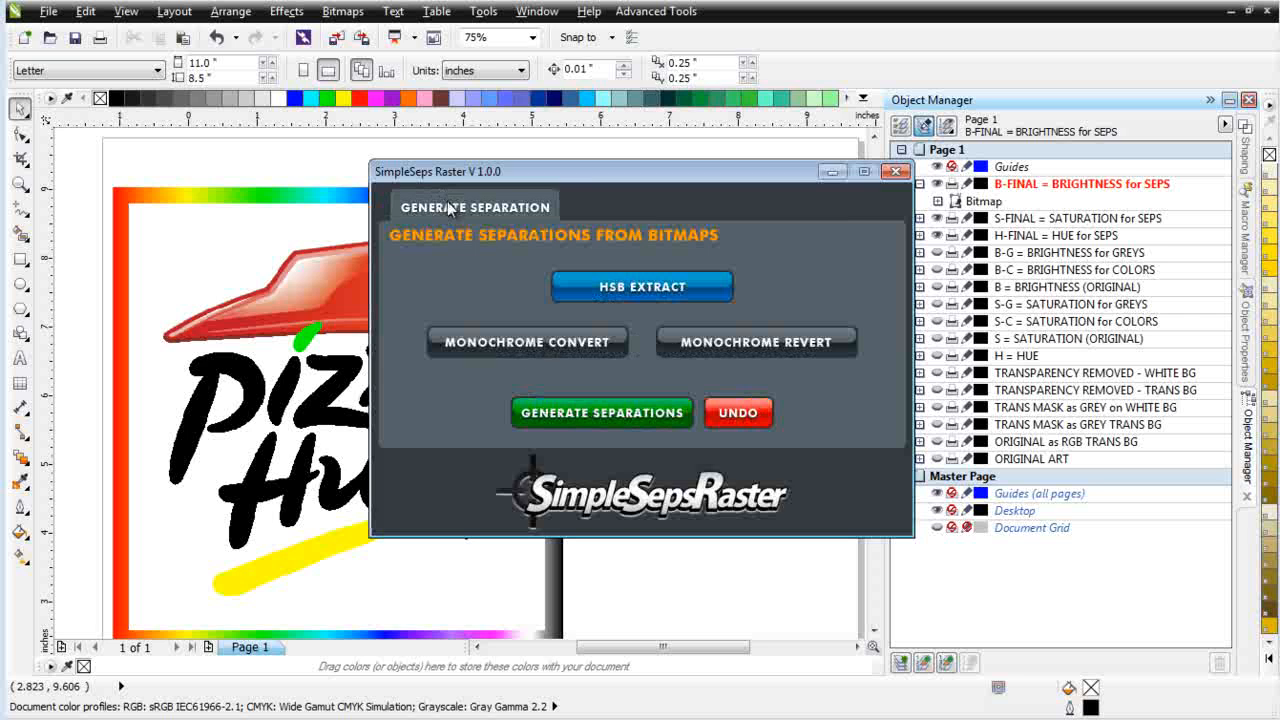
{"action": "left_click", "coordinate": [614, 422]}
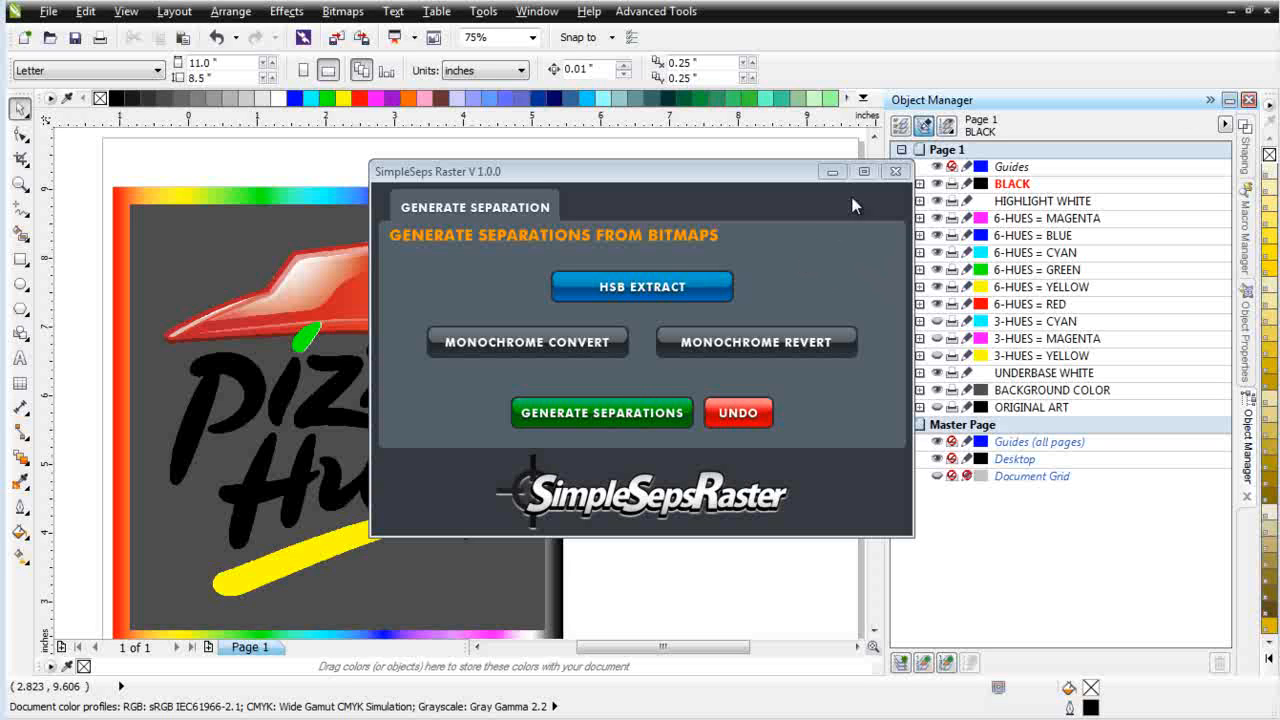
{"action": "left_click", "coordinate": [895, 171]}
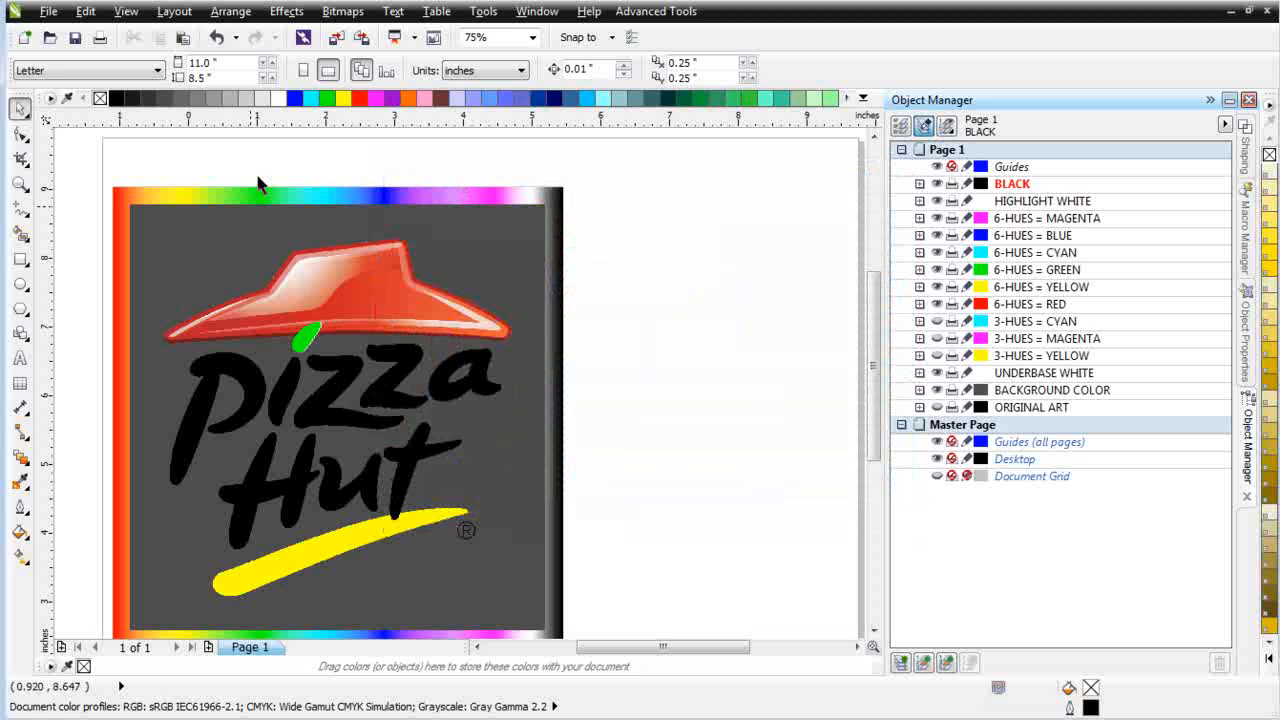
Step: Toggle the HIGHLIGHT WHITE and UNDERBASE WHITE layers off and on to compare their effect on the logo
{"action": "left_click", "coordinate": [937, 201]}
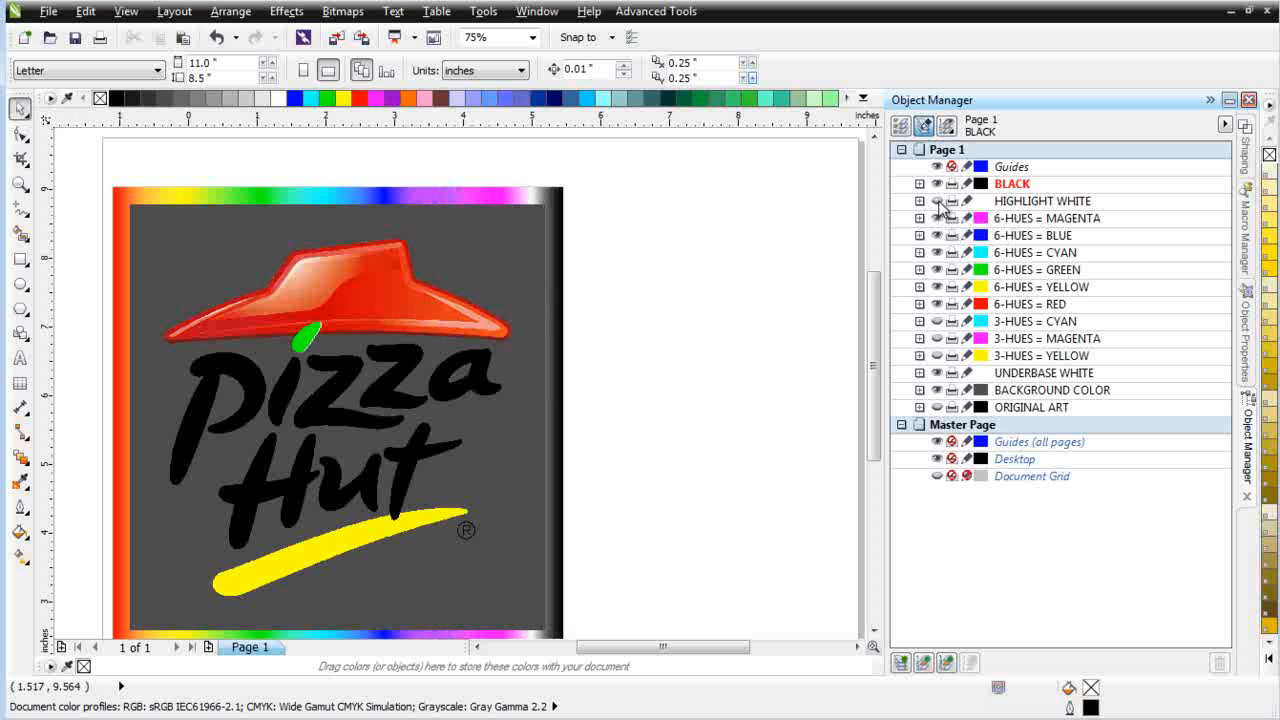
{"action": "left_click", "coordinate": [938, 202]}
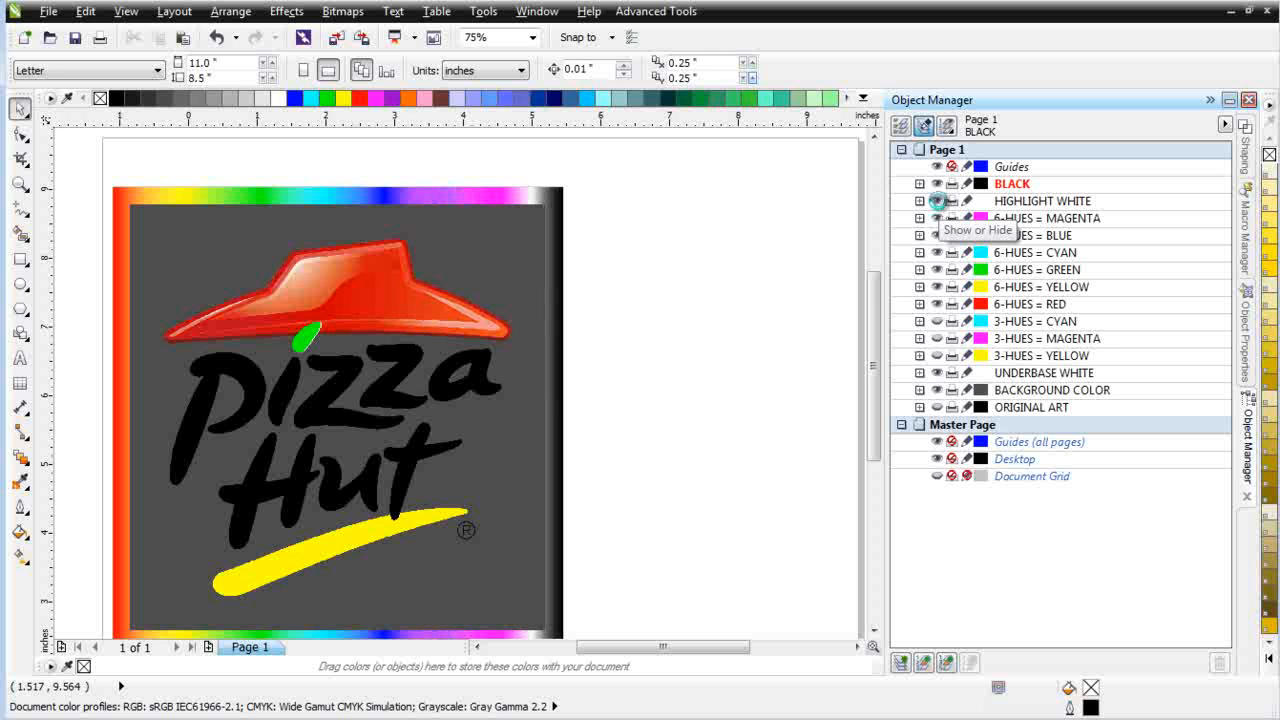
{"action": "left_click", "coordinate": [937, 373]}
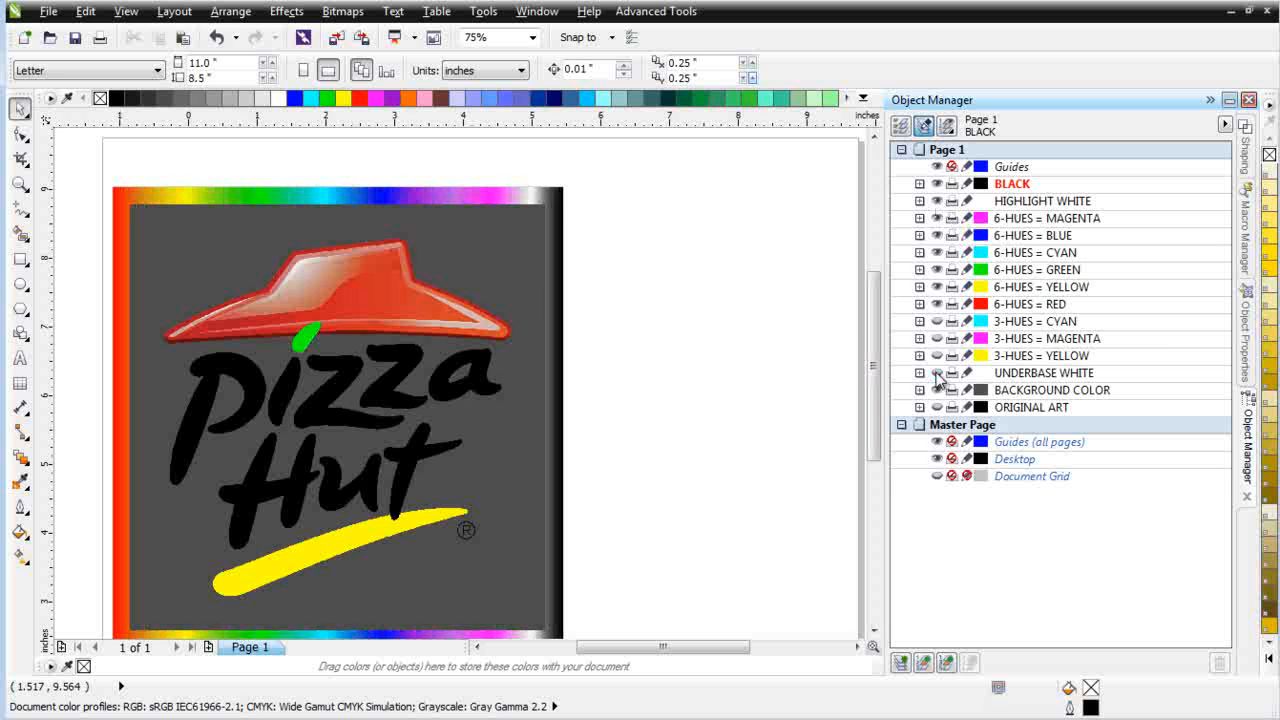
{"action": "left_click", "coordinate": [937, 373]}
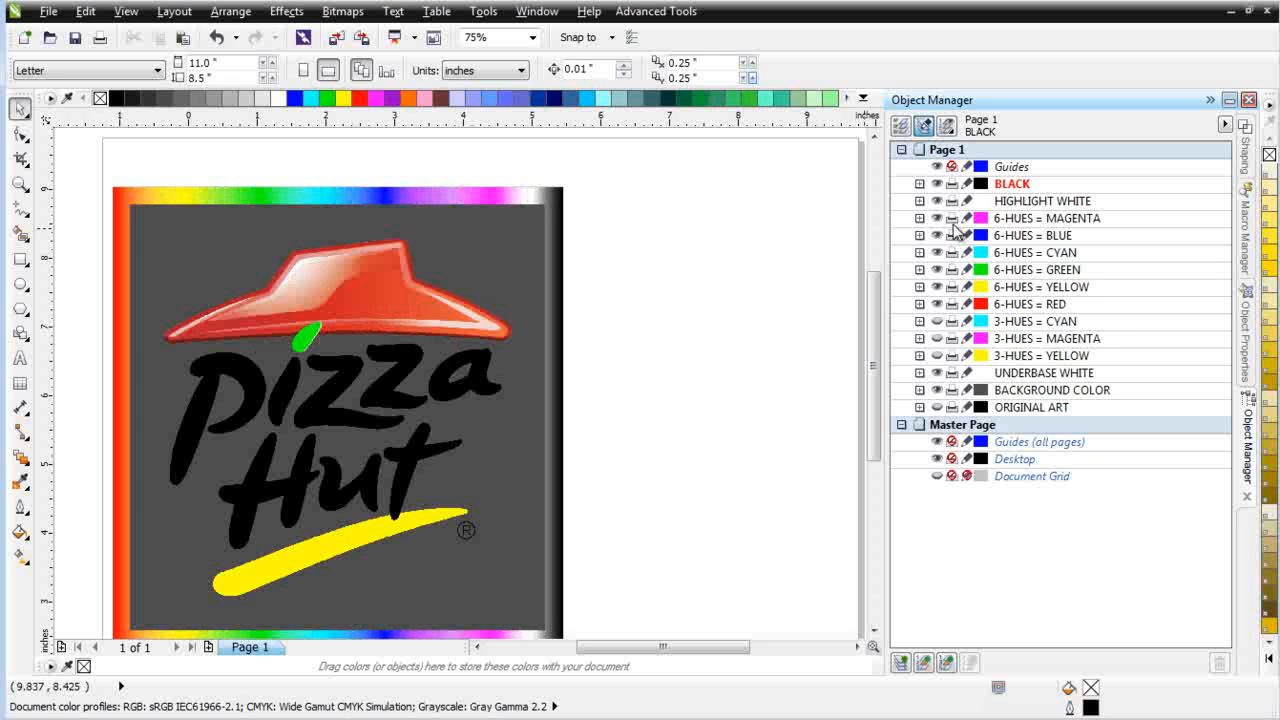
Step: Toggle the 6-HUES = YELLOW and BLACK layers off and on to examine what each separation prints
{"action": "left_click", "coordinate": [937, 287]}
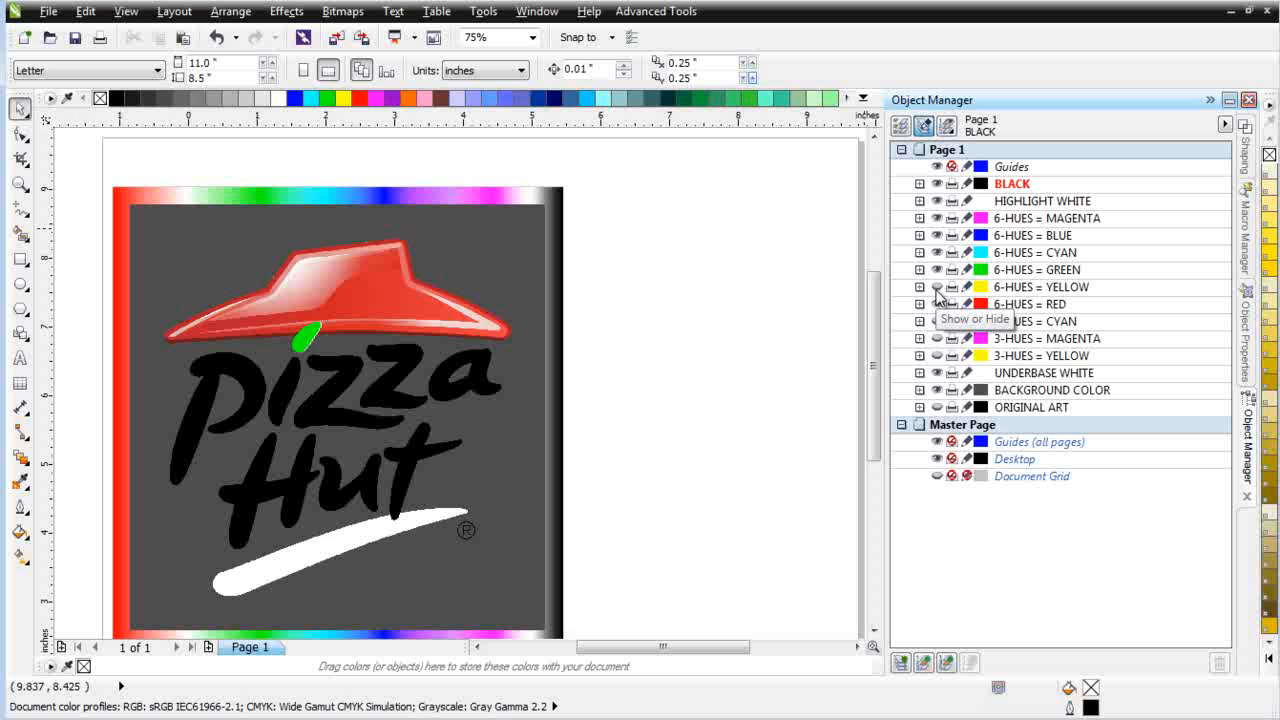
{"action": "left_click", "coordinate": [937, 287]}
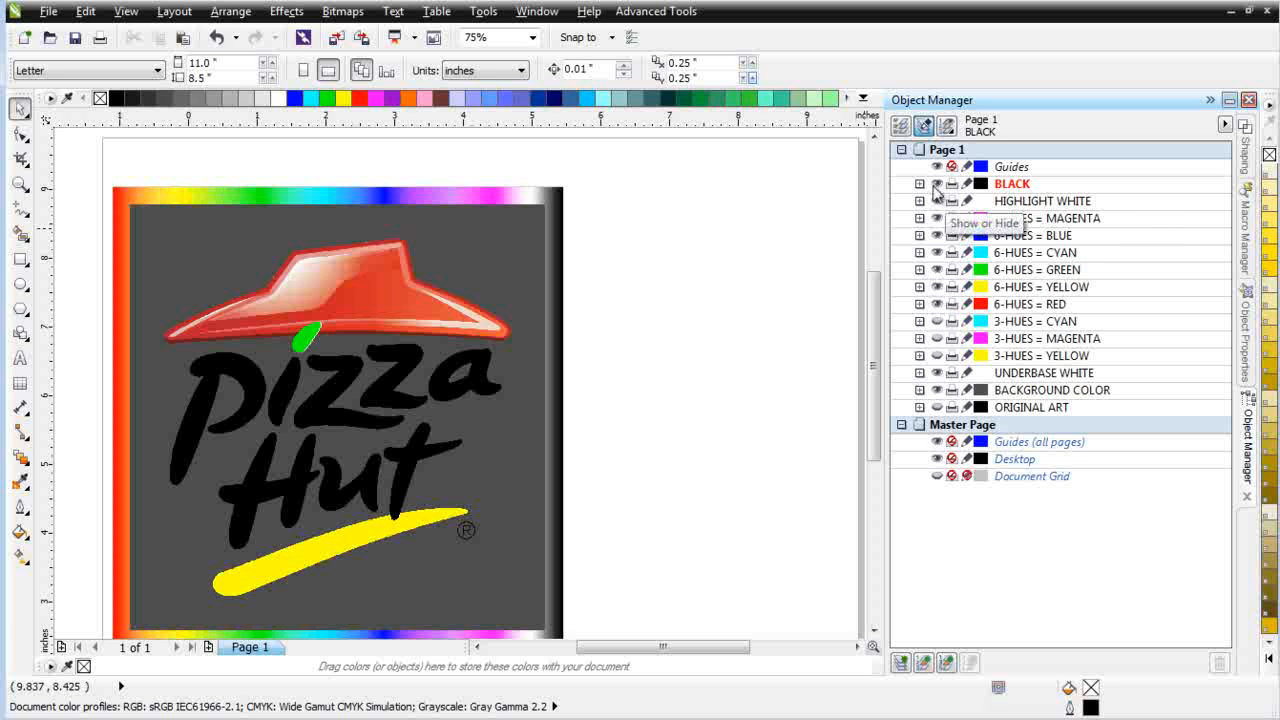
{"action": "left_click", "coordinate": [937, 186]}
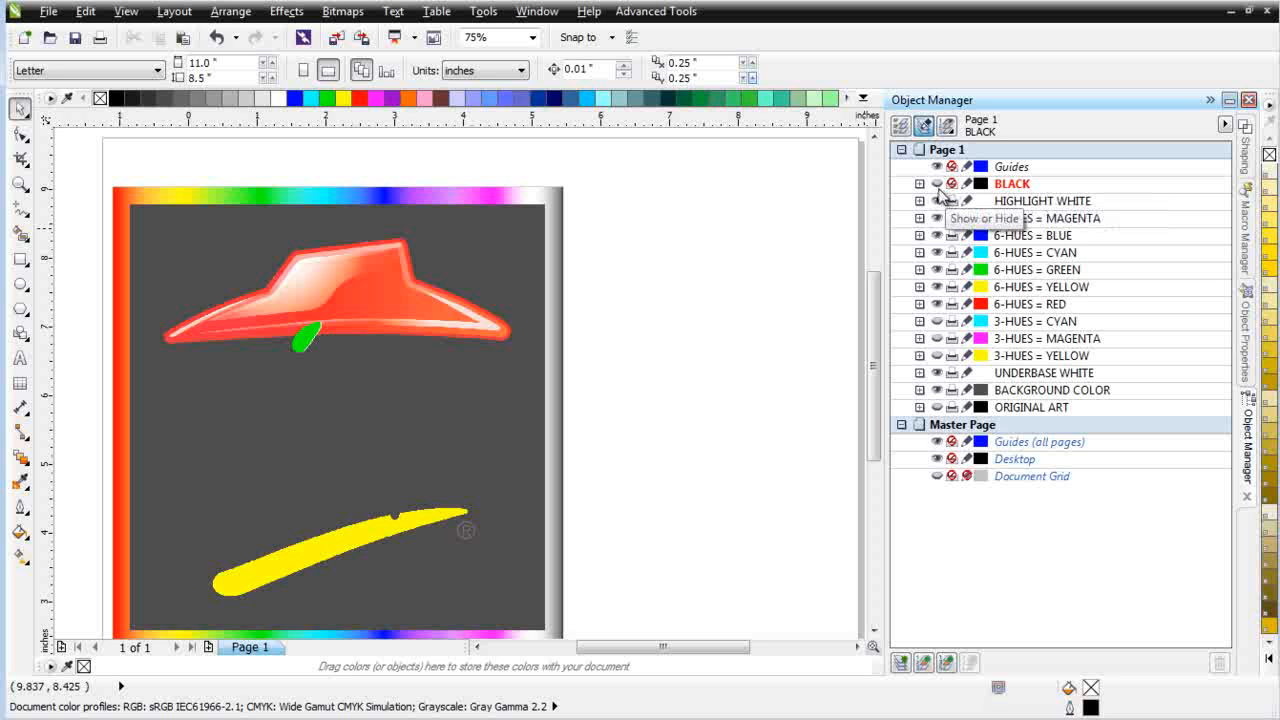
{"action": "left_click", "coordinate": [937, 186]}
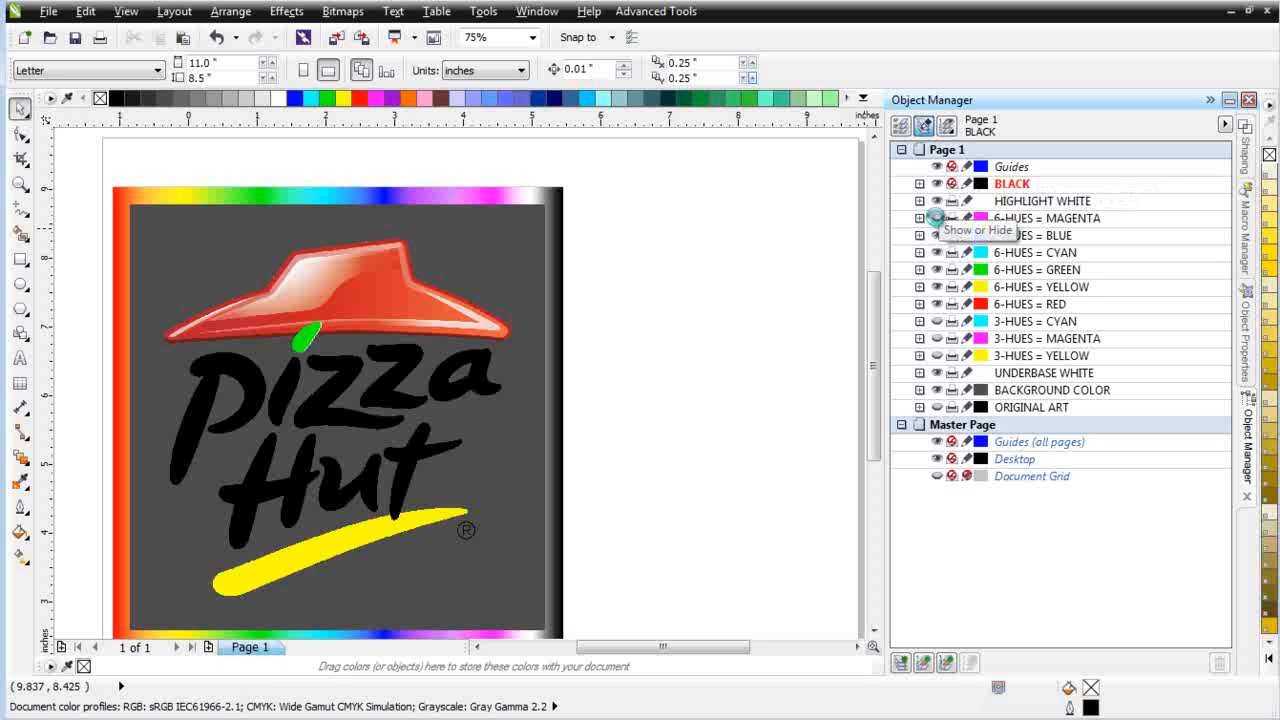
Step: Hide the 6-HUES MAGENTA, BLUE and CYAN layers, and toggle the 6-HUES GREEN layer off and on to check its use
{"action": "left_click", "coordinate": [936, 217]}
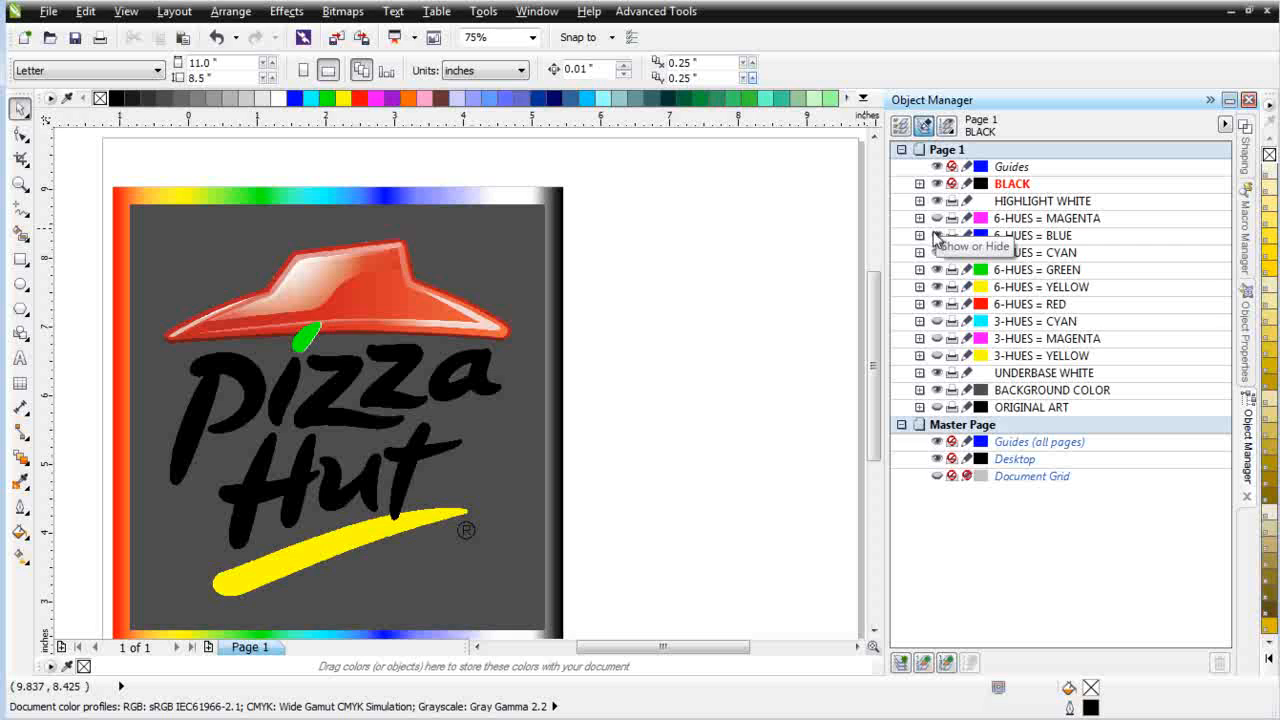
{"action": "left_click", "coordinate": [936, 235]}
{"action": "left_click", "coordinate": [936, 252]}
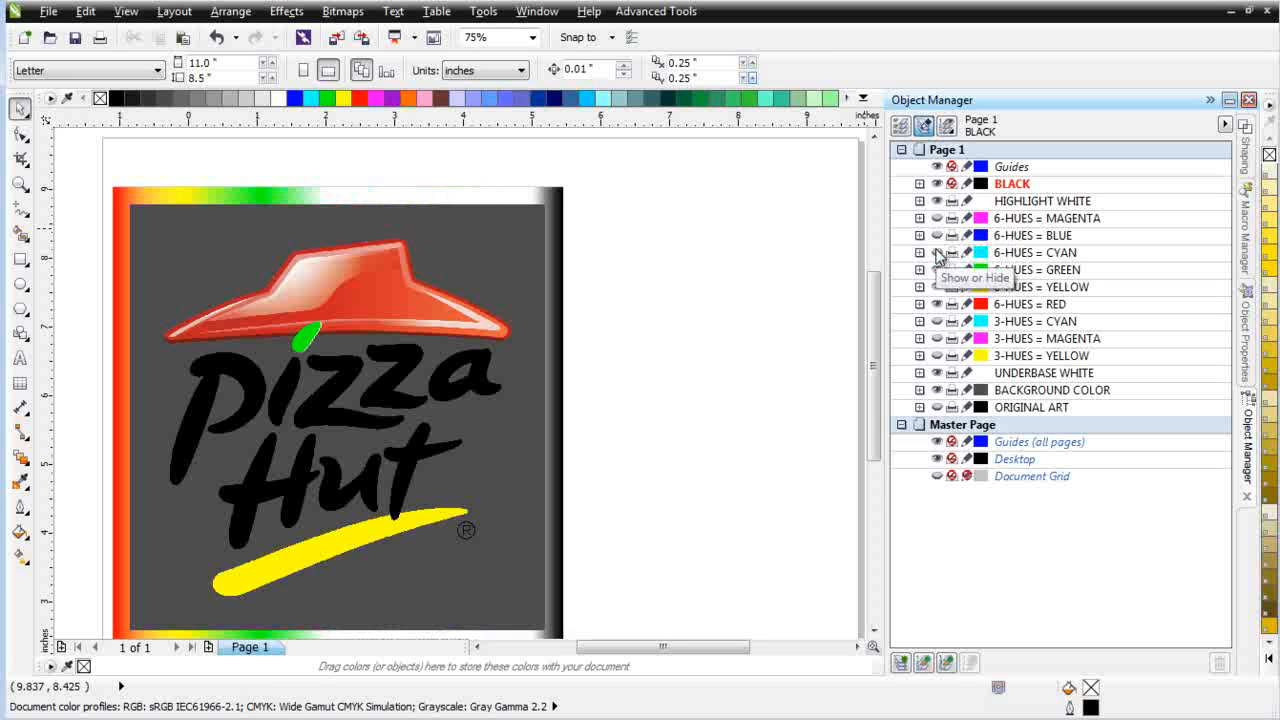
{"action": "left_click", "coordinate": [937, 270]}
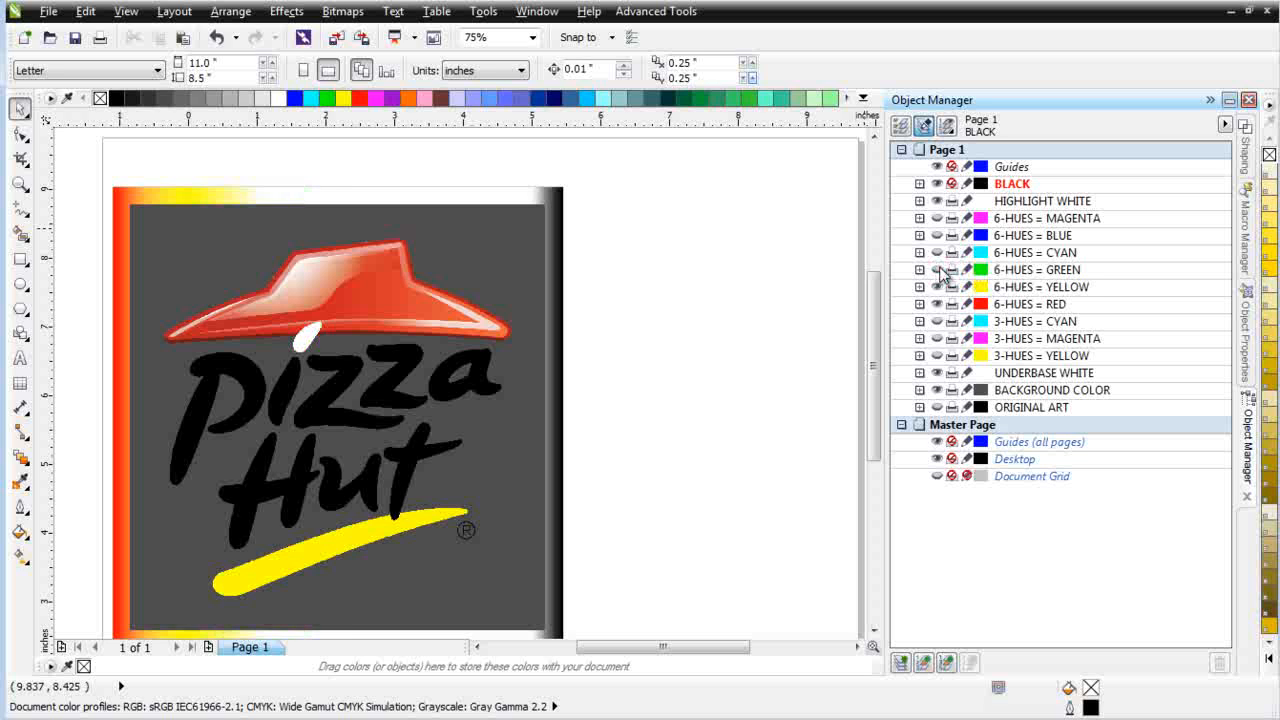
{"action": "left_click", "coordinate": [937, 270]}
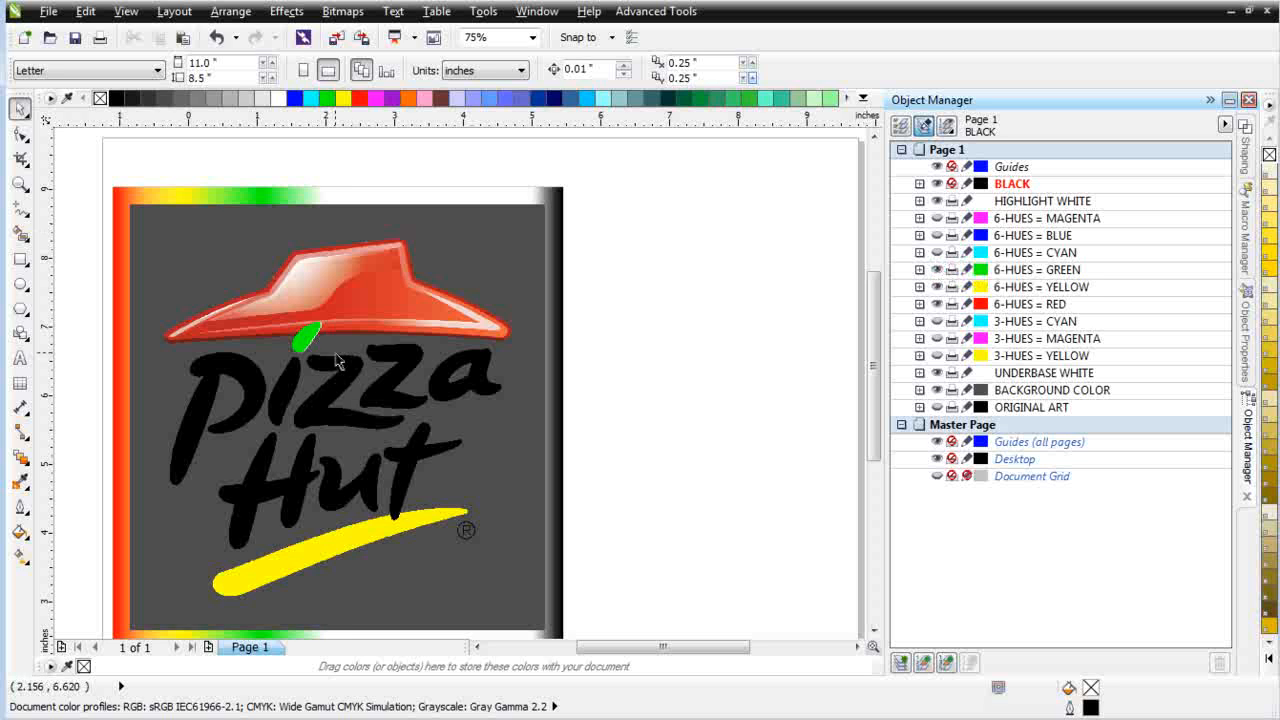
Step: Copy all visible separation objects into a new Letter document and move them to the middle of the page
{"action": "scroll", "coordinate": [350, 330], "scroll_direction": "down", "scroll_amount": 2}
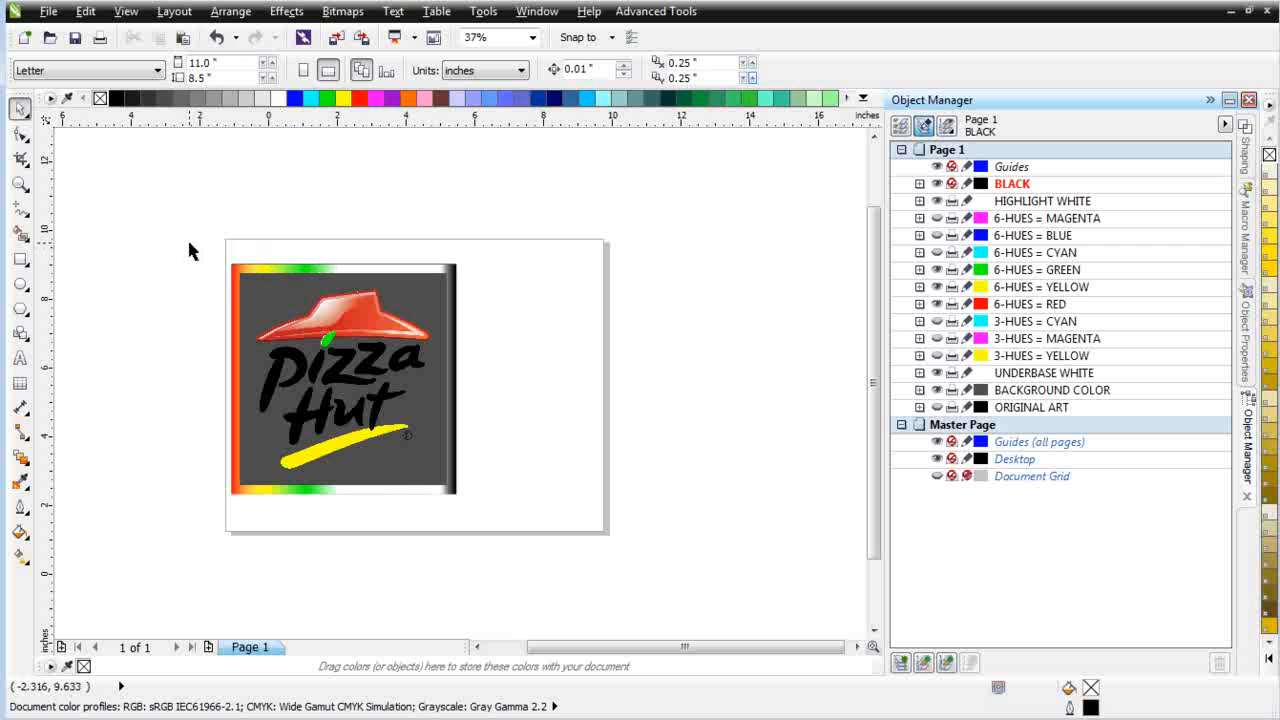
{"action": "left_click_drag", "start_coordinate": [188, 245], "coordinate": [542, 574]}
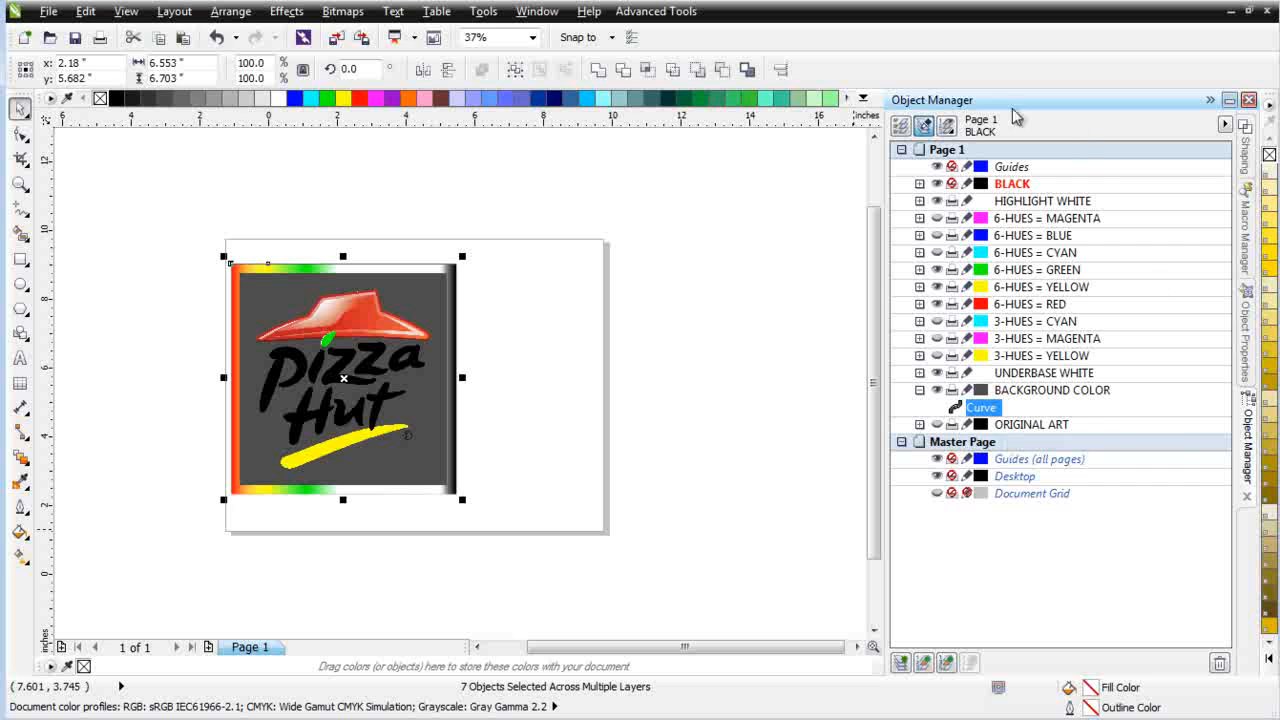
{"action": "left_click", "coordinate": [25, 38]}
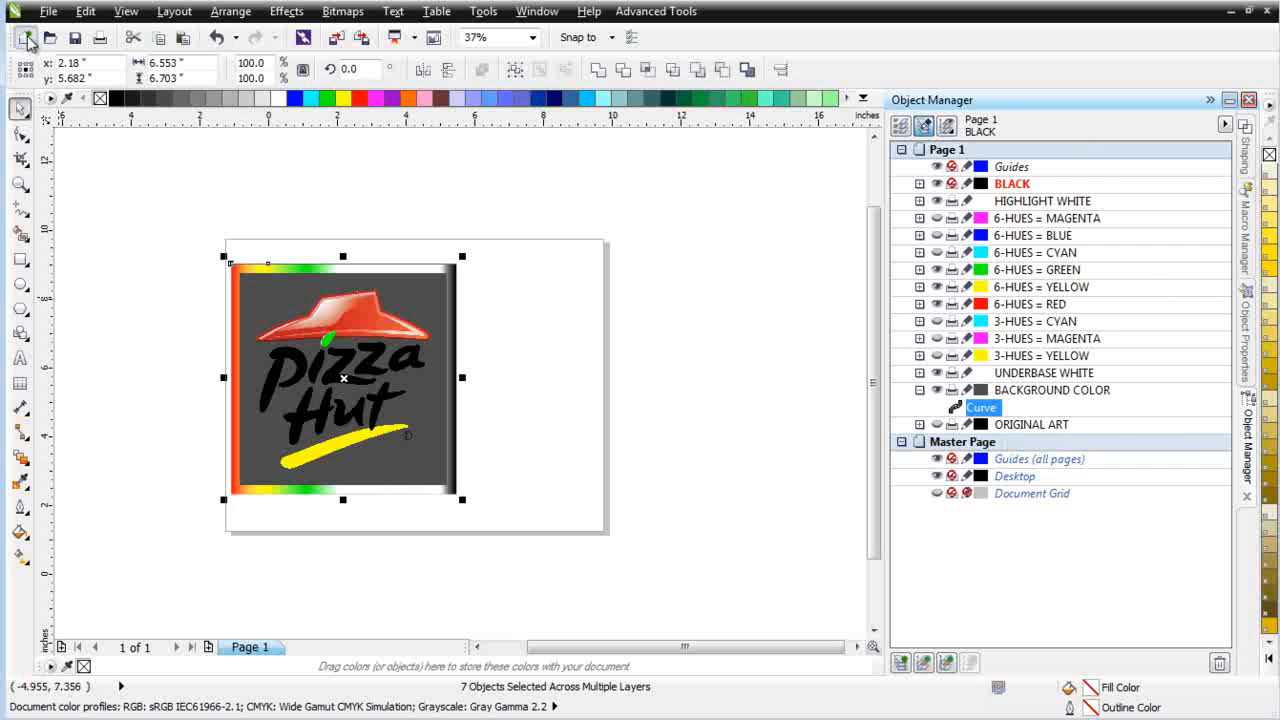
{"action": "left_click", "coordinate": [616, 550]}
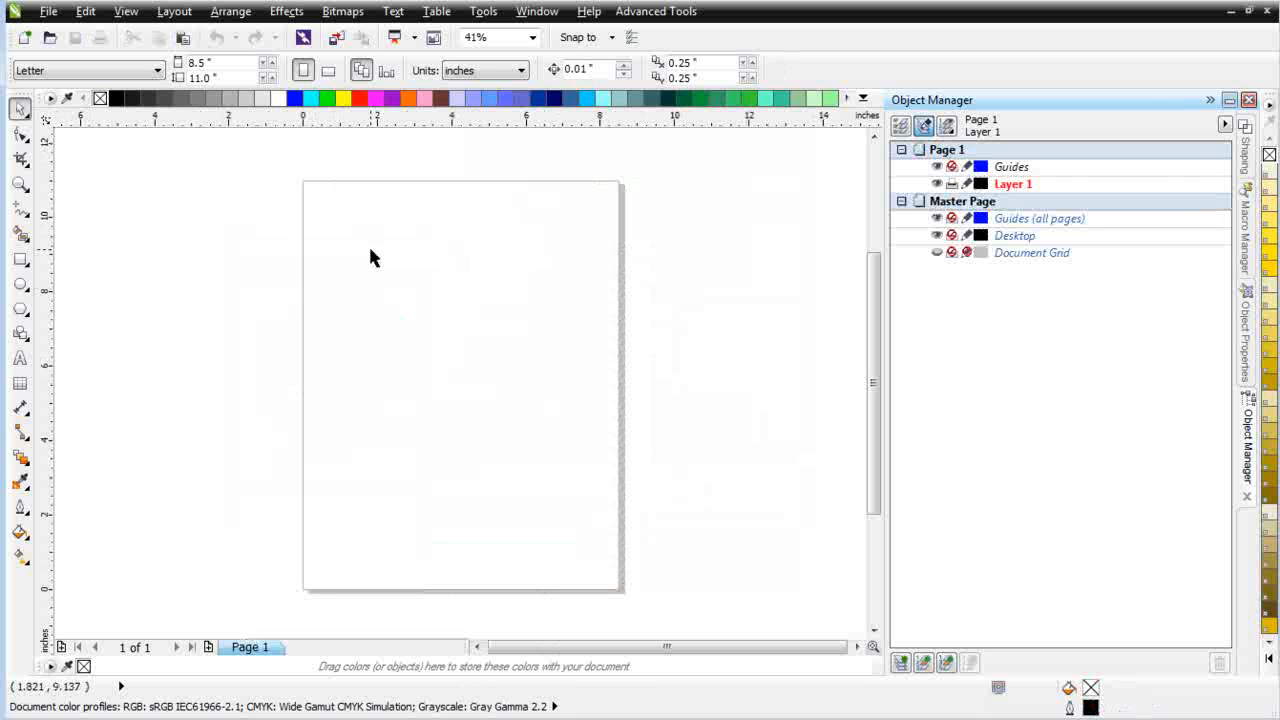
{"action": "left_click", "coordinate": [182, 40]}
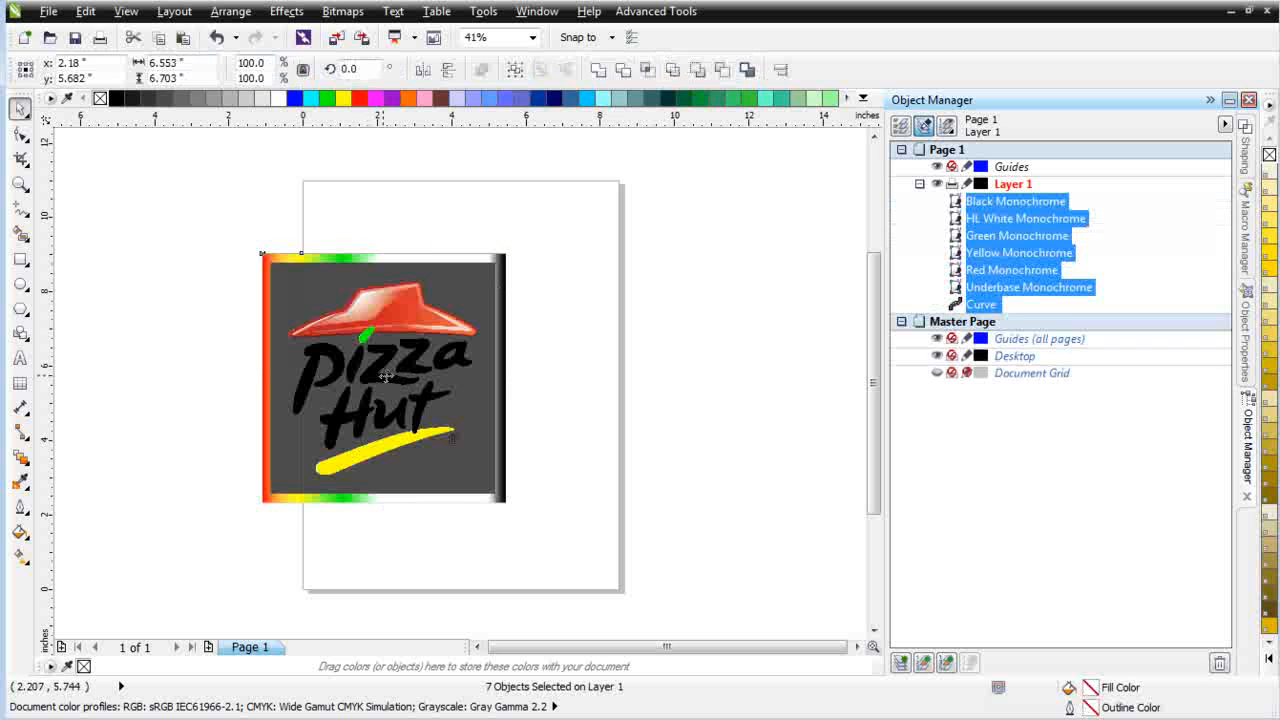
{"action": "left_click_drag", "start_coordinate": [385, 374], "coordinate": [457, 384]}
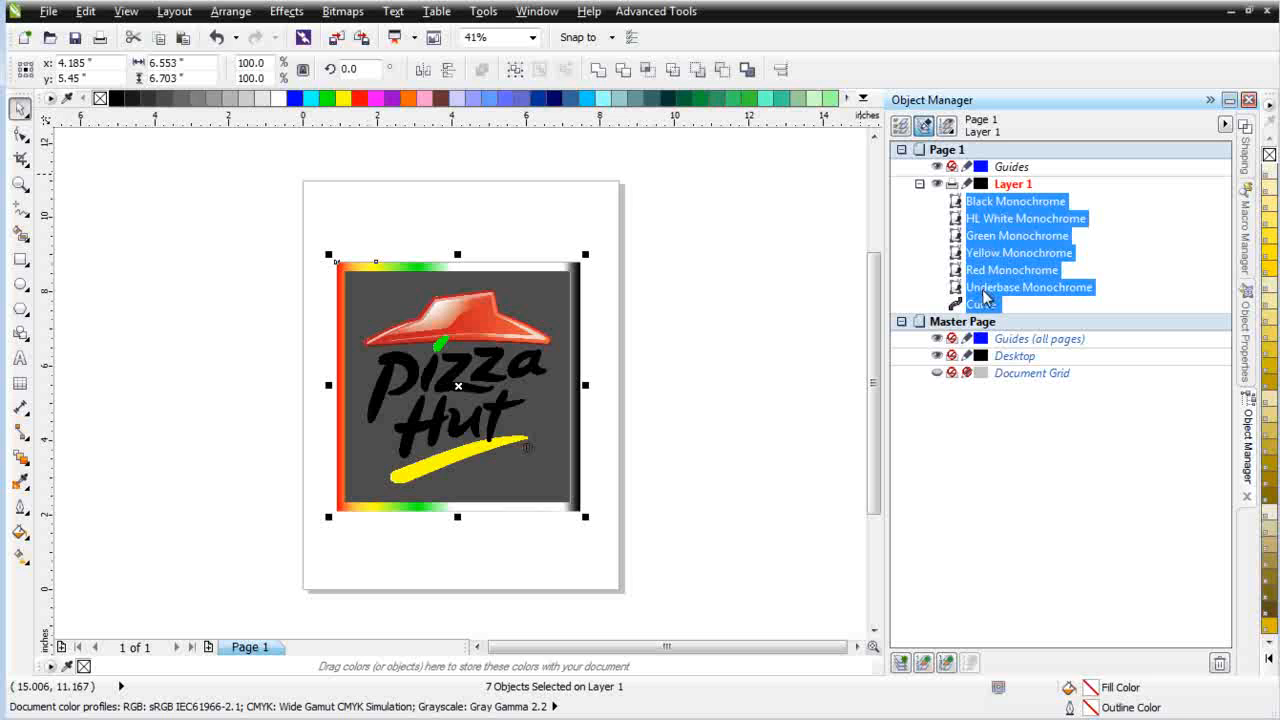
{"action": "left_click", "coordinate": [765, 237]}
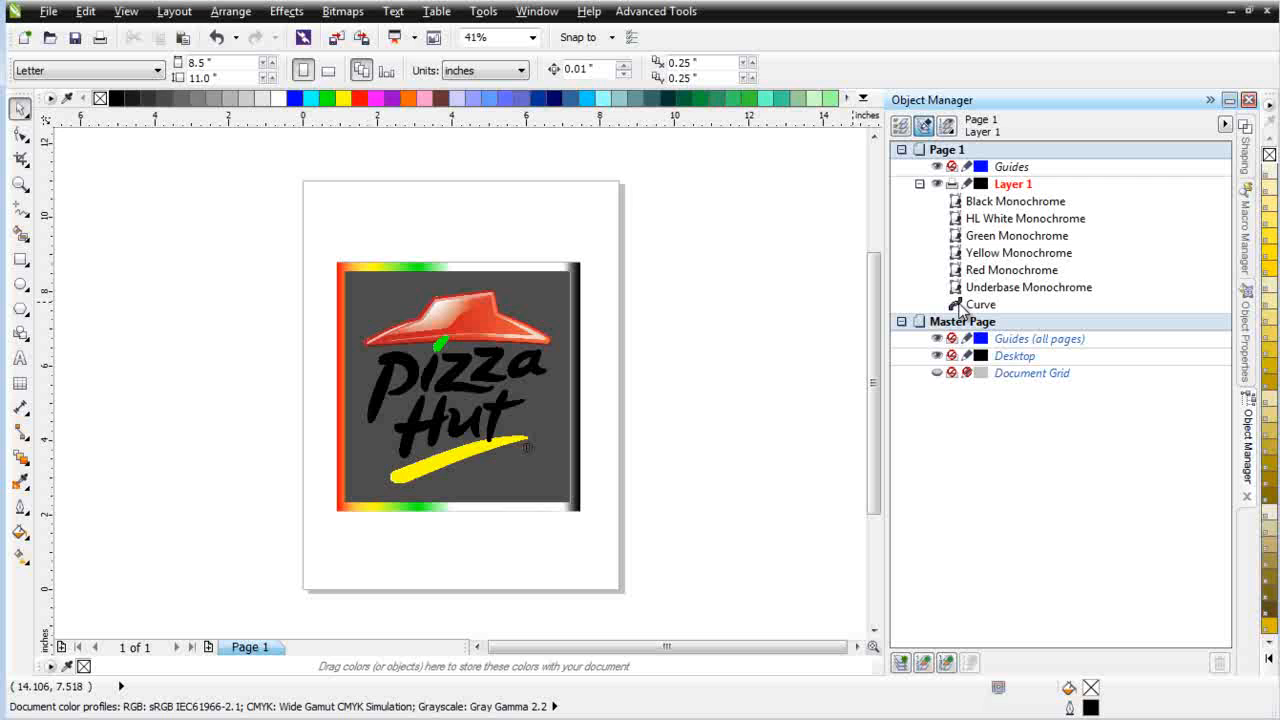
Step: Group the seven pasted objects and crop away the surrounding color bars, keeping an area about 5.46 by 5.75 inches around the logo
{"action": "left_click_drag", "start_coordinate": [293, 180], "coordinate": [585, 530]}
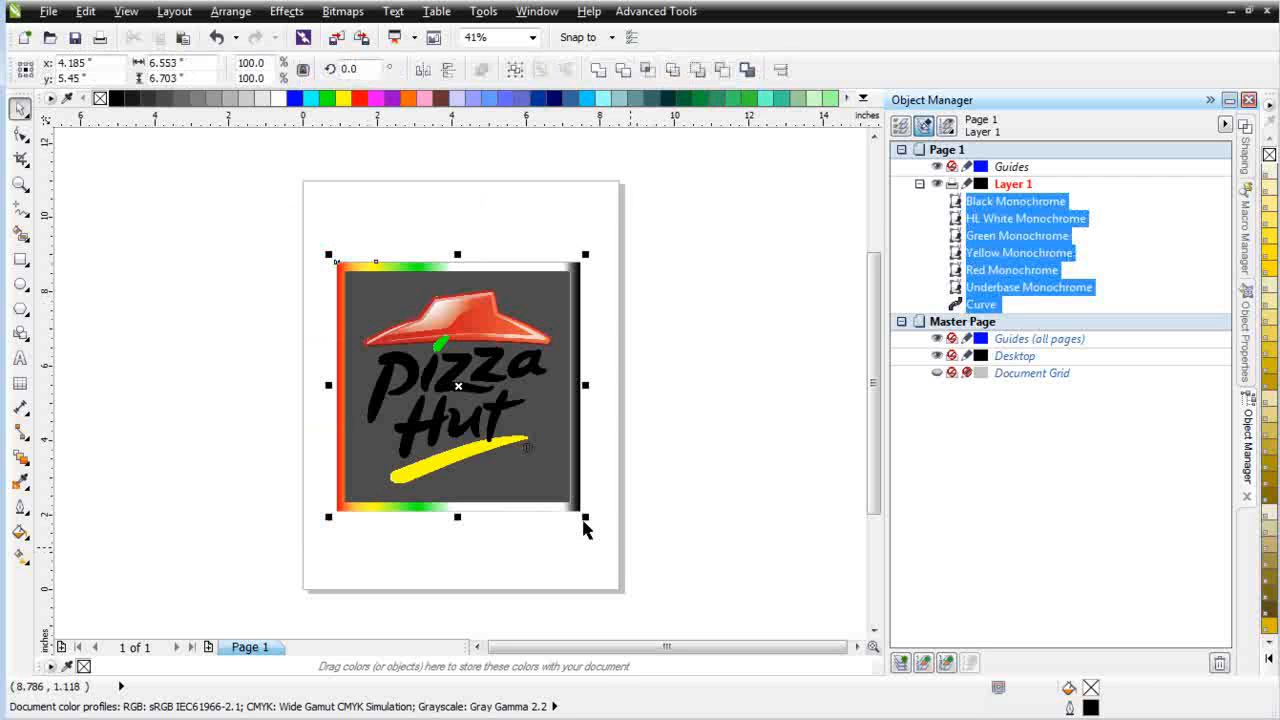
{"action": "left_click", "coordinate": [515, 69]}
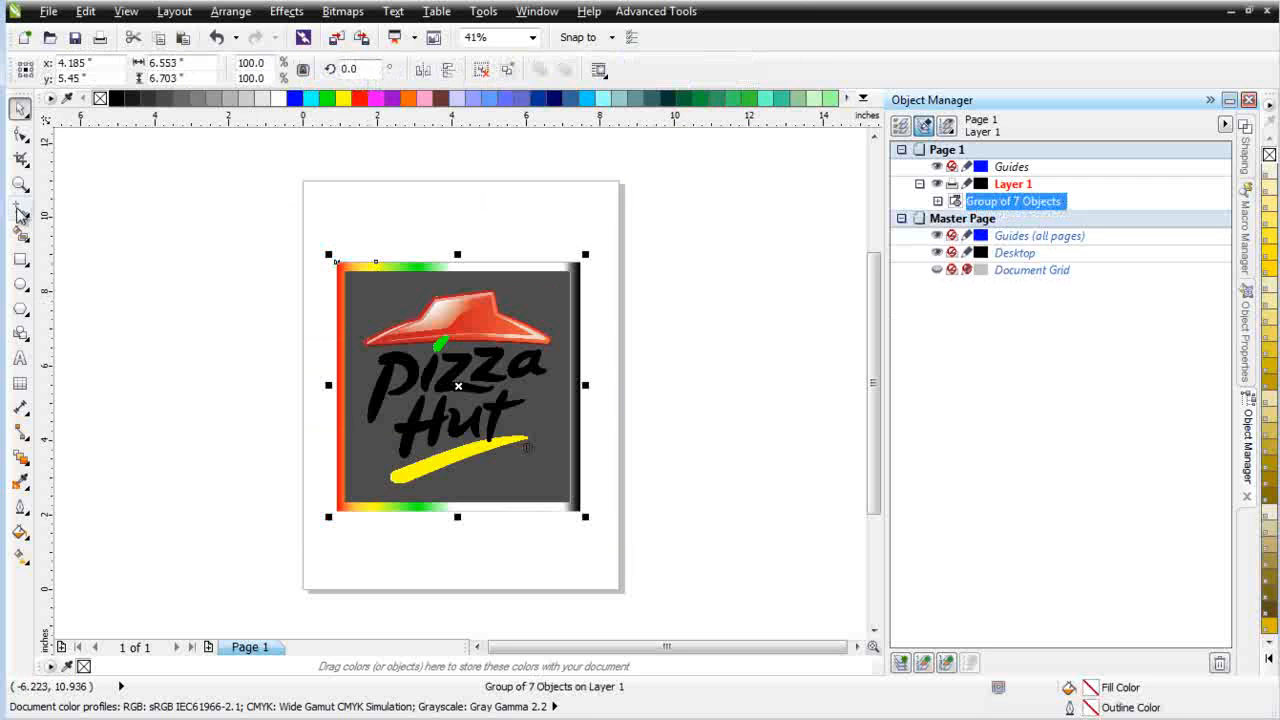
{"action": "left_click", "coordinate": [20, 232]}
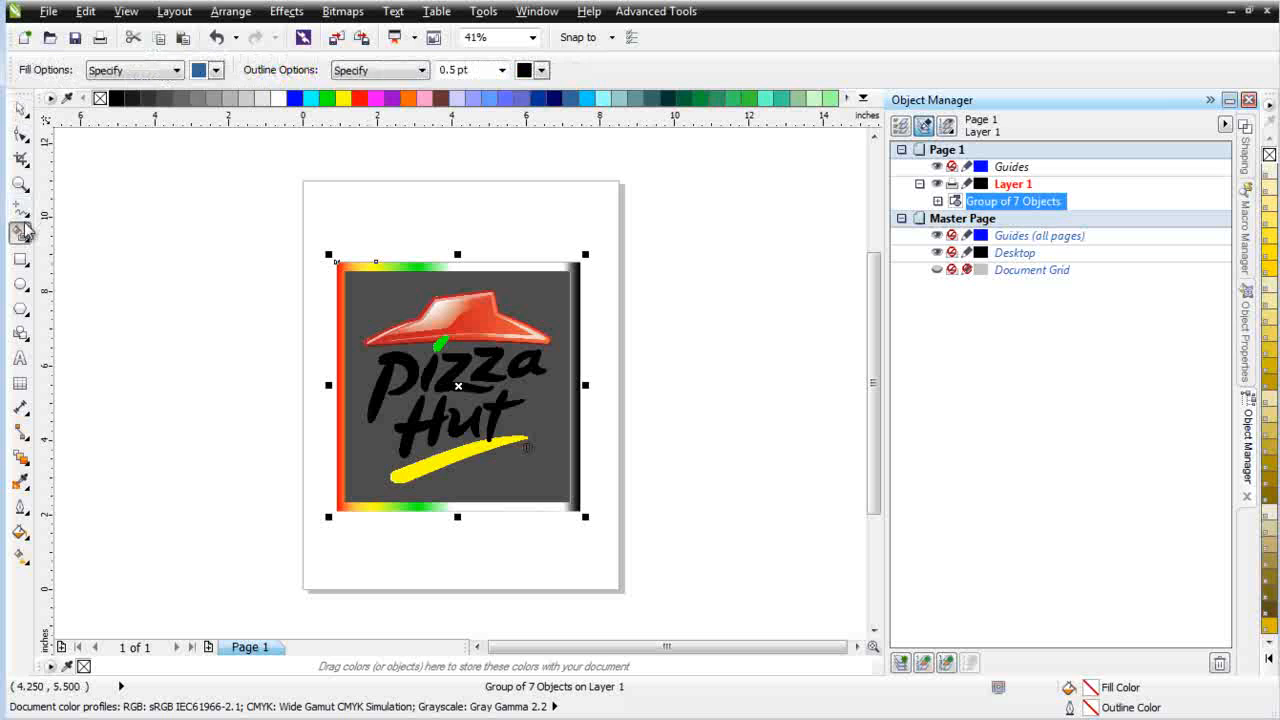
{"action": "left_click", "coordinate": [20, 163]}
{"action": "scroll", "coordinate": [506, 432], "scroll_direction": "up", "scroll_amount": 1}
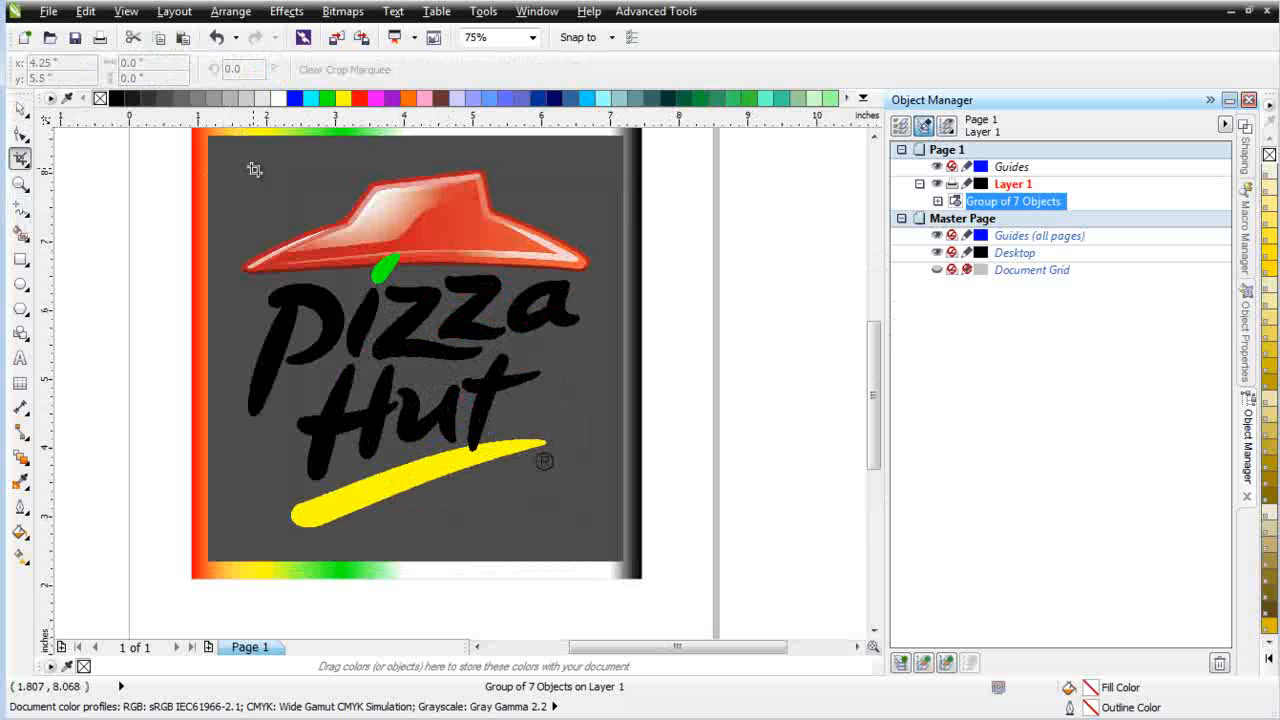
{"action": "left_click_drag", "start_coordinate": [226, 148], "coordinate": [604, 546]}
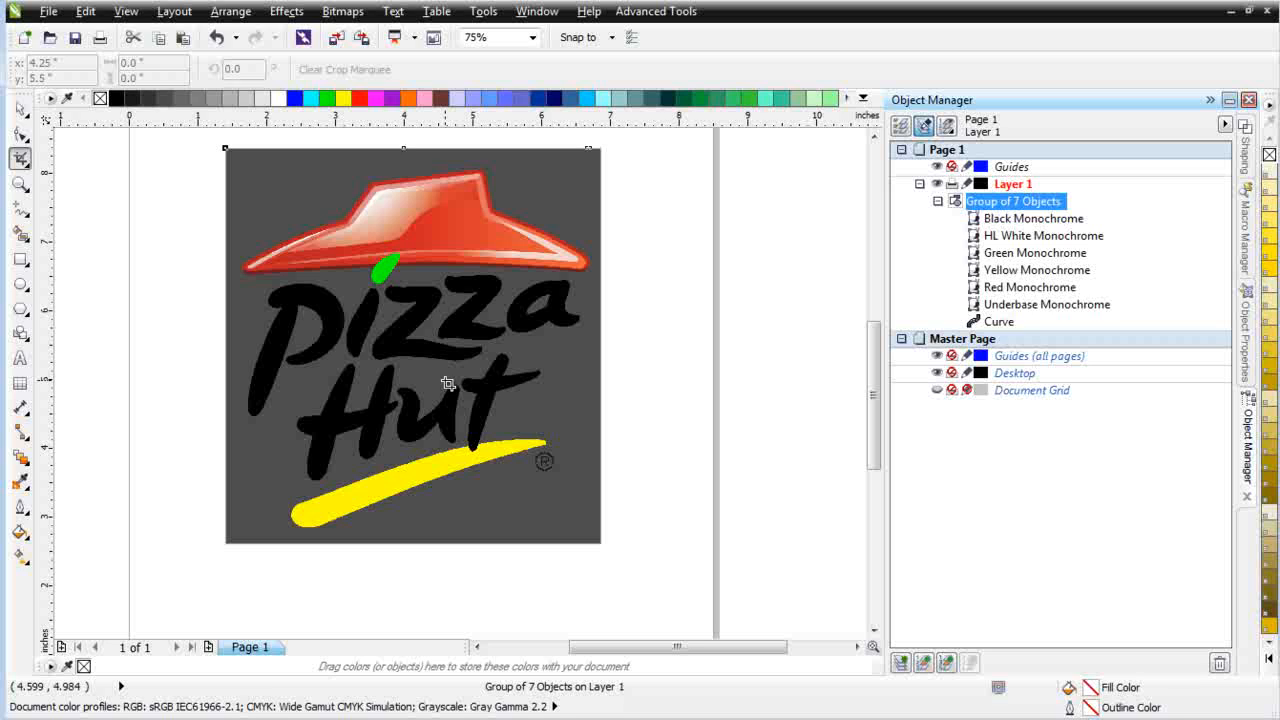
{"action": "left_click", "coordinate": [20, 108]}
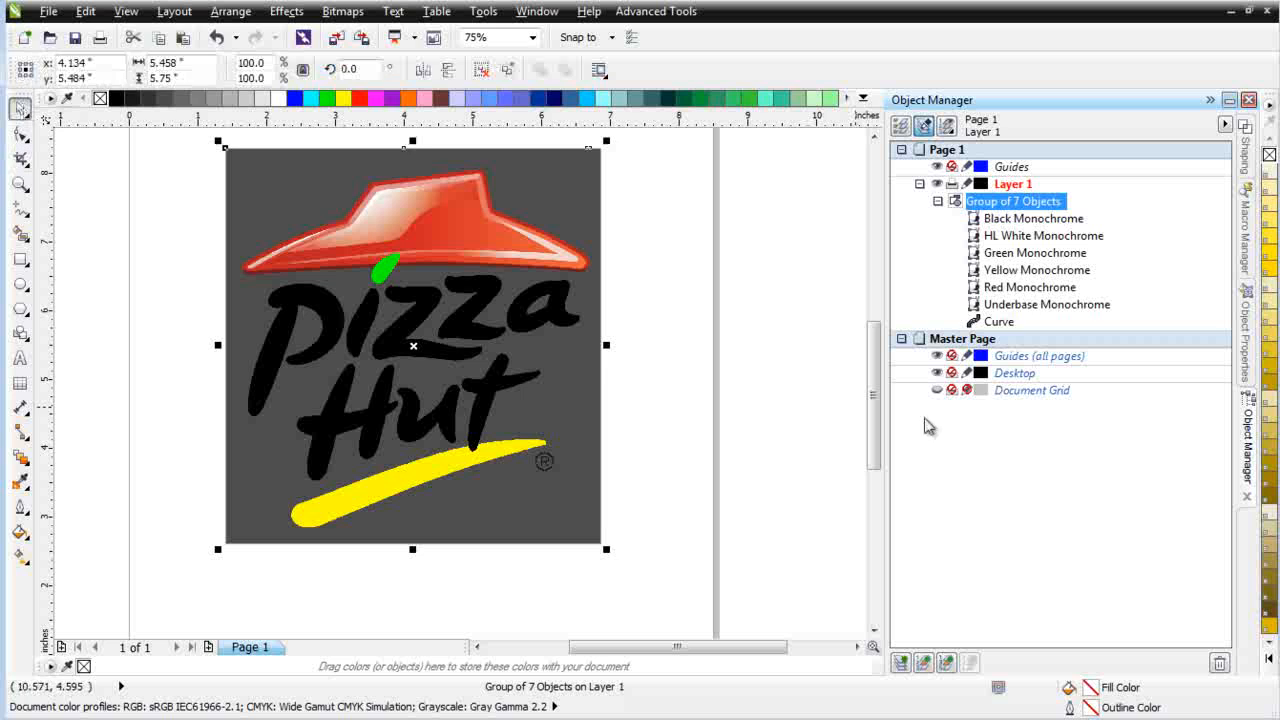
{"action": "left_click", "coordinate": [731, 407]}
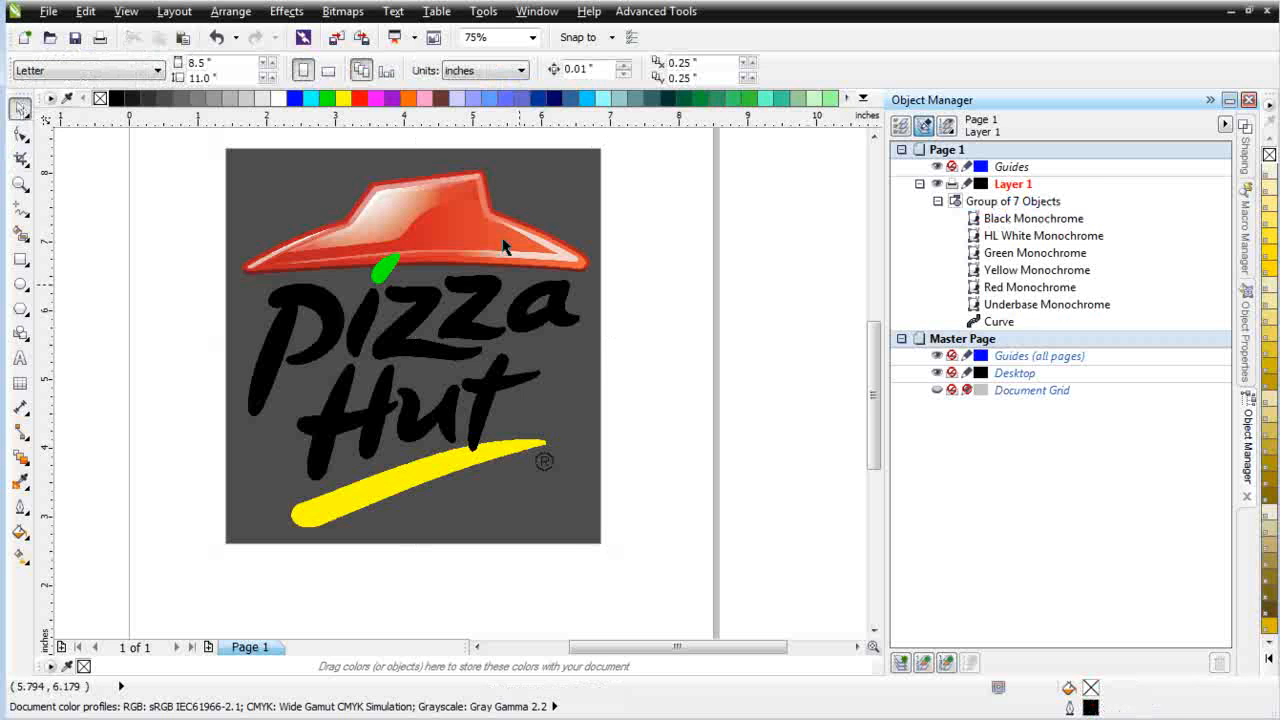
Step: Ungroup the cropped artwork and delete the gray background curve and the Underbase Monochrome bitmap
{"action": "left_click", "coordinate": [595, 181]}
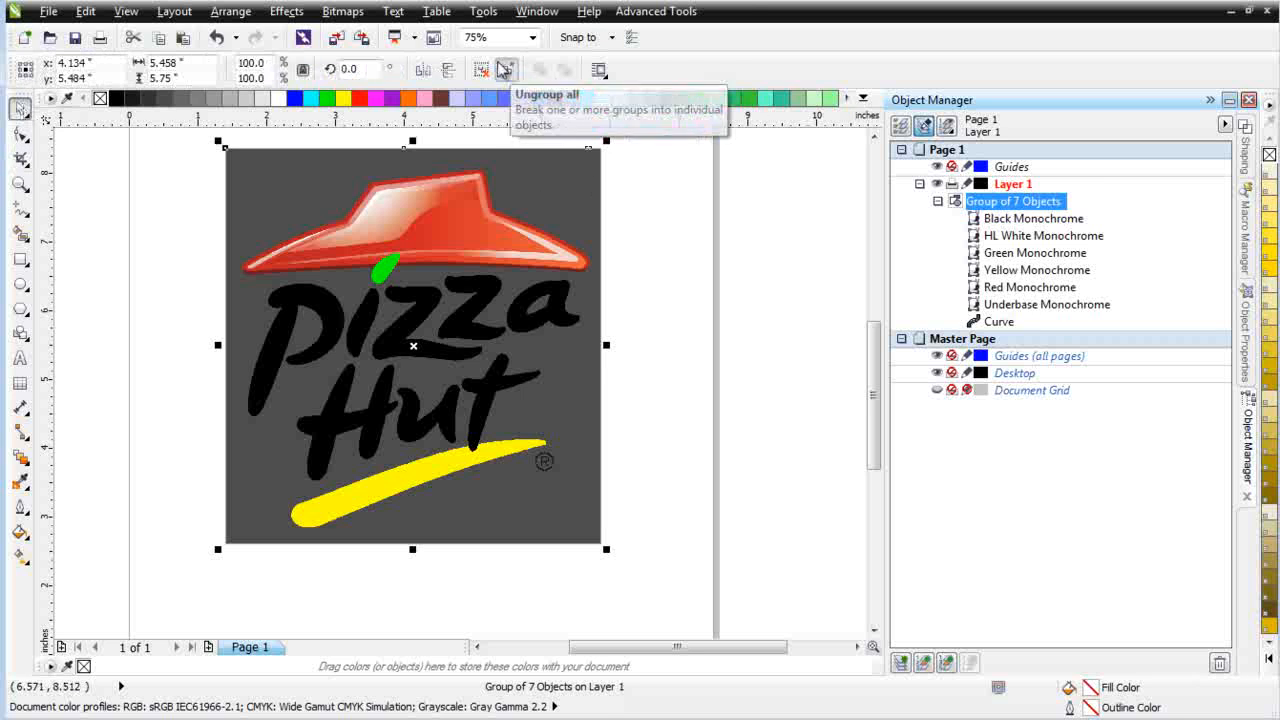
{"action": "left_click", "coordinate": [504, 70]}
{"action": "left_click", "coordinate": [985, 304]}
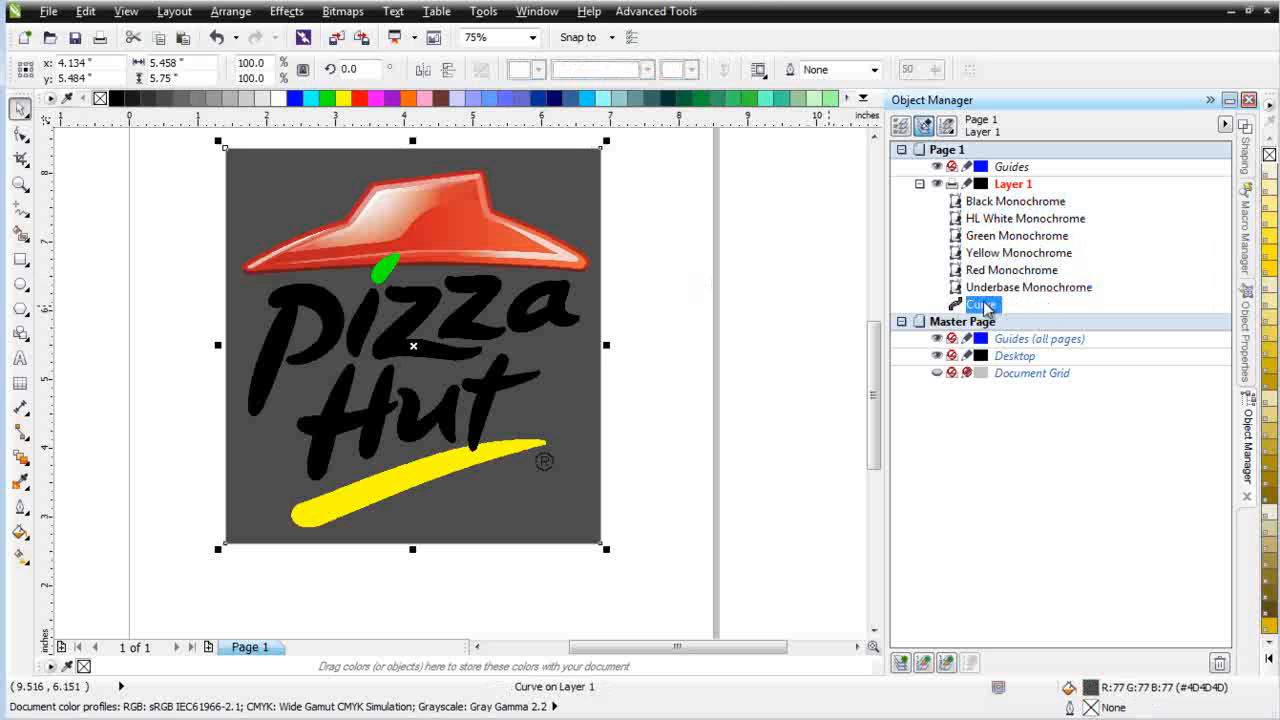
{"action": "key", "text": "Delete"}
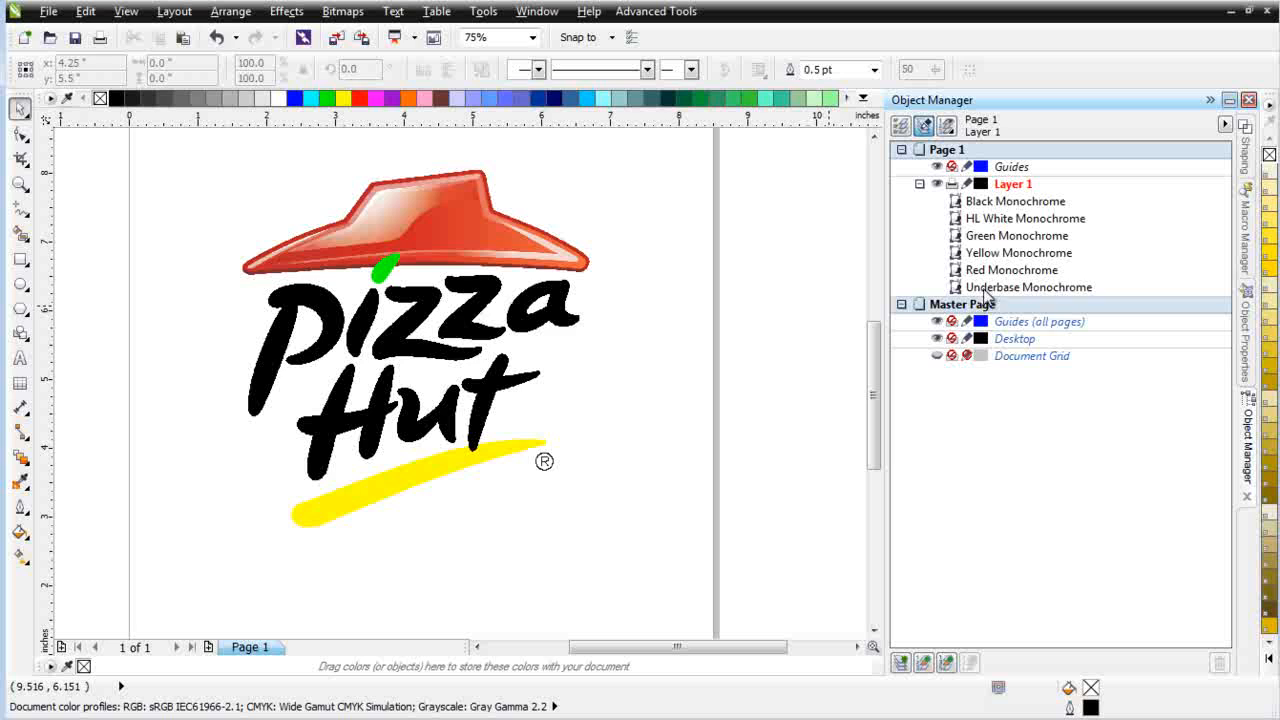
{"action": "left_click", "coordinate": [986, 288]}
{"action": "key", "text": "Delete"}
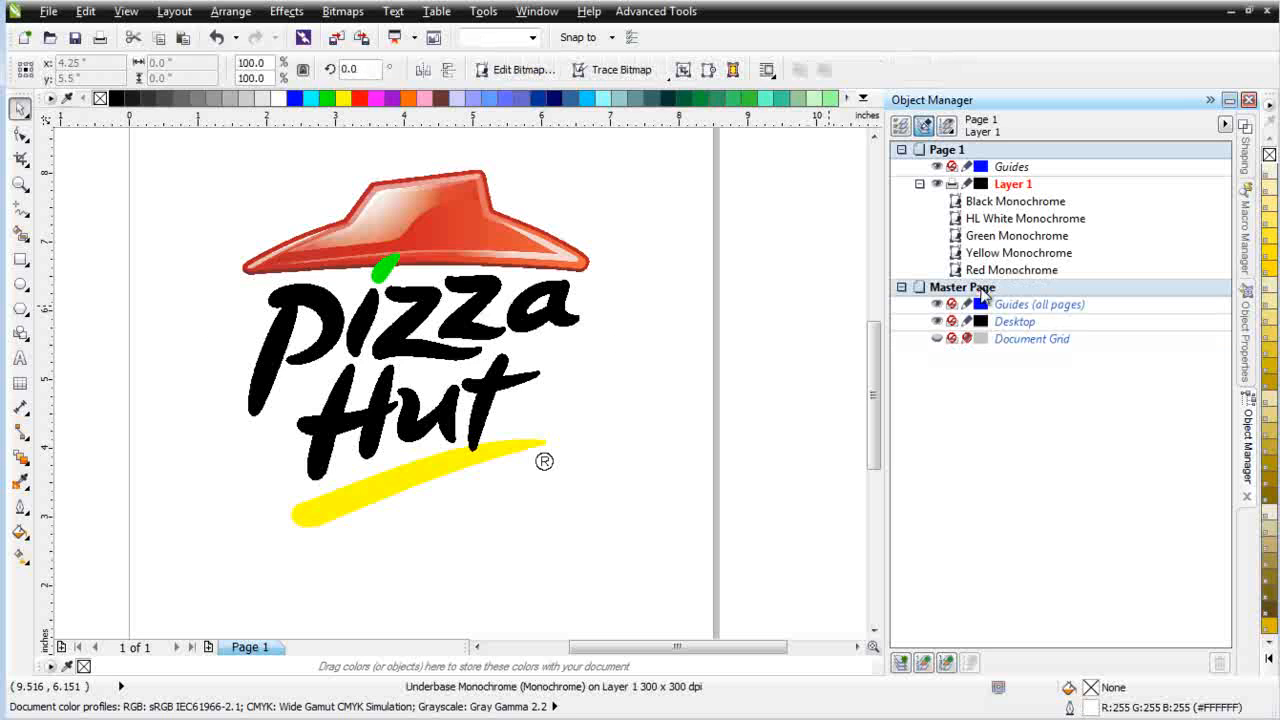
Step: Try deleting the HL White Monochrome bitmap to see its effect on the hat, and undo the deletion
{"action": "left_click", "coordinate": [966, 222]}
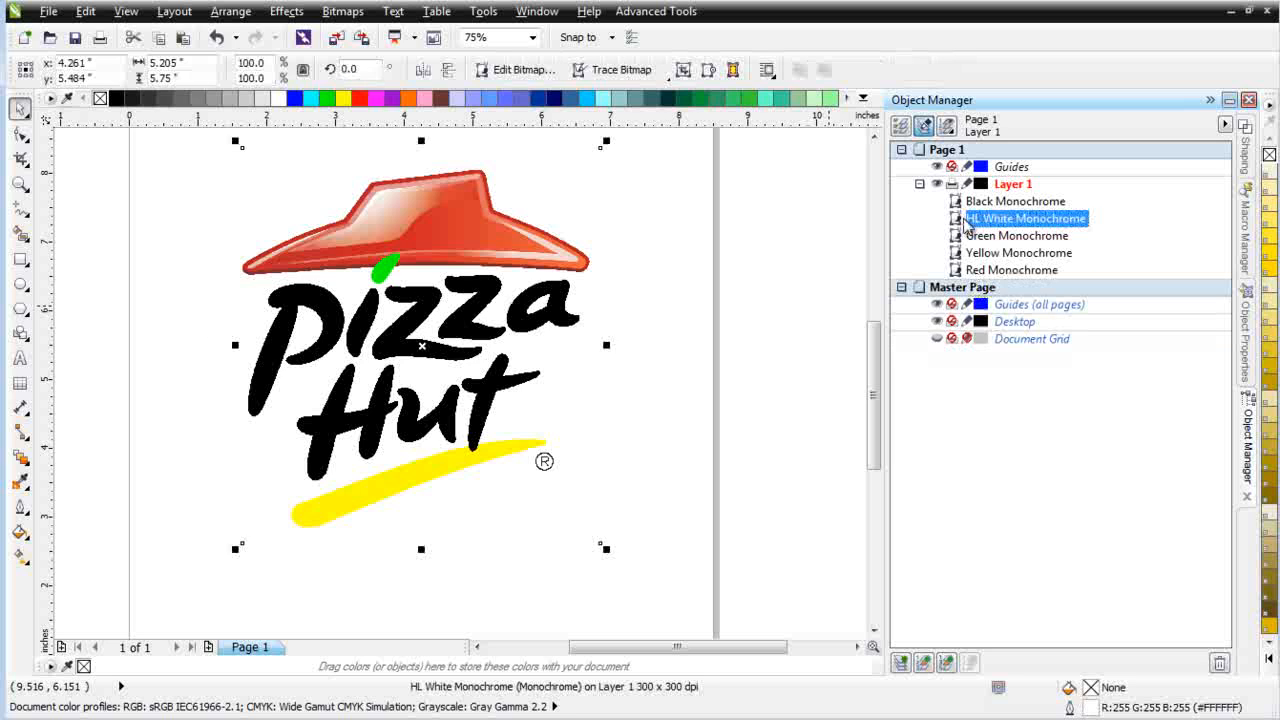
{"action": "key", "text": "Delete"}
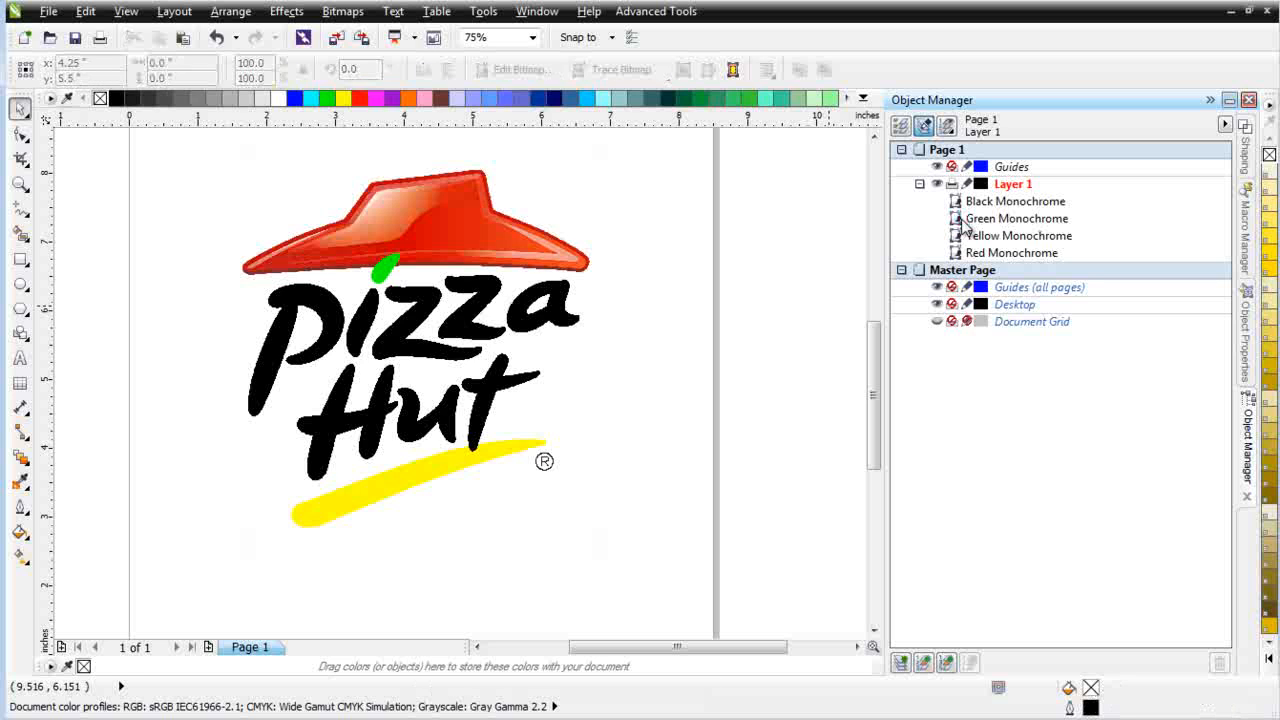
{"action": "key", "text": "ctrl+z"}
{"action": "left_click", "coordinate": [699, 343]}
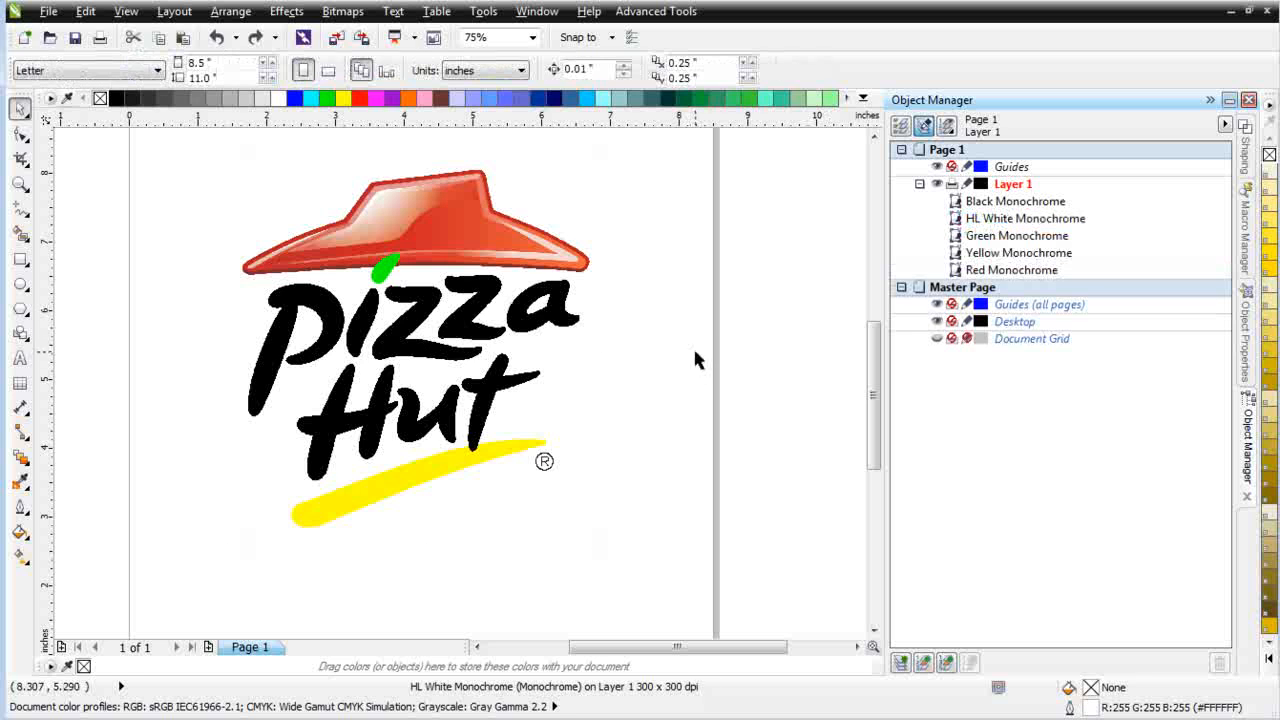
Step: Scale the five remaining separation bitmaps down to about 4.01 by 4.23 inches and center them horizontally on the page
{"action": "scroll", "coordinate": [307, 370], "scroll_direction": "down", "scroll_amount": 1}
{"action": "left_click_drag", "start_coordinate": [196, 213], "coordinate": [640, 560]}
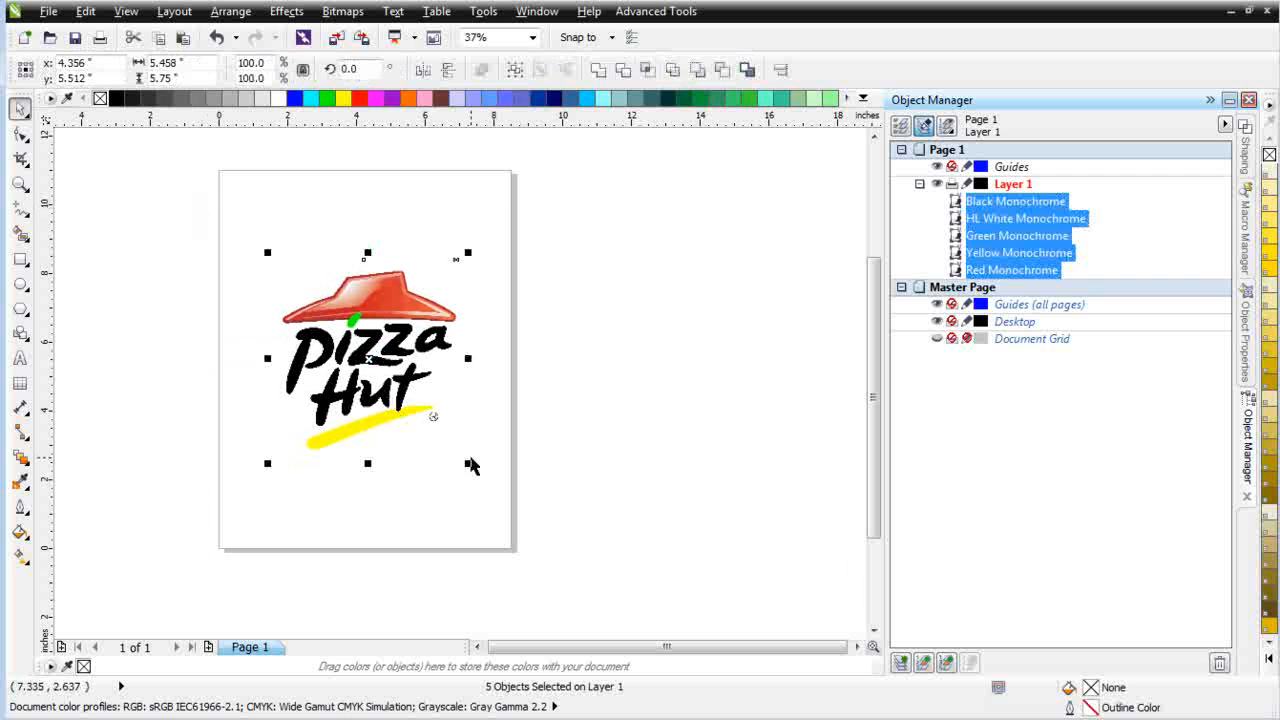
{"action": "left_click_drag", "start_coordinate": [460, 458], "coordinate": [423, 466]}
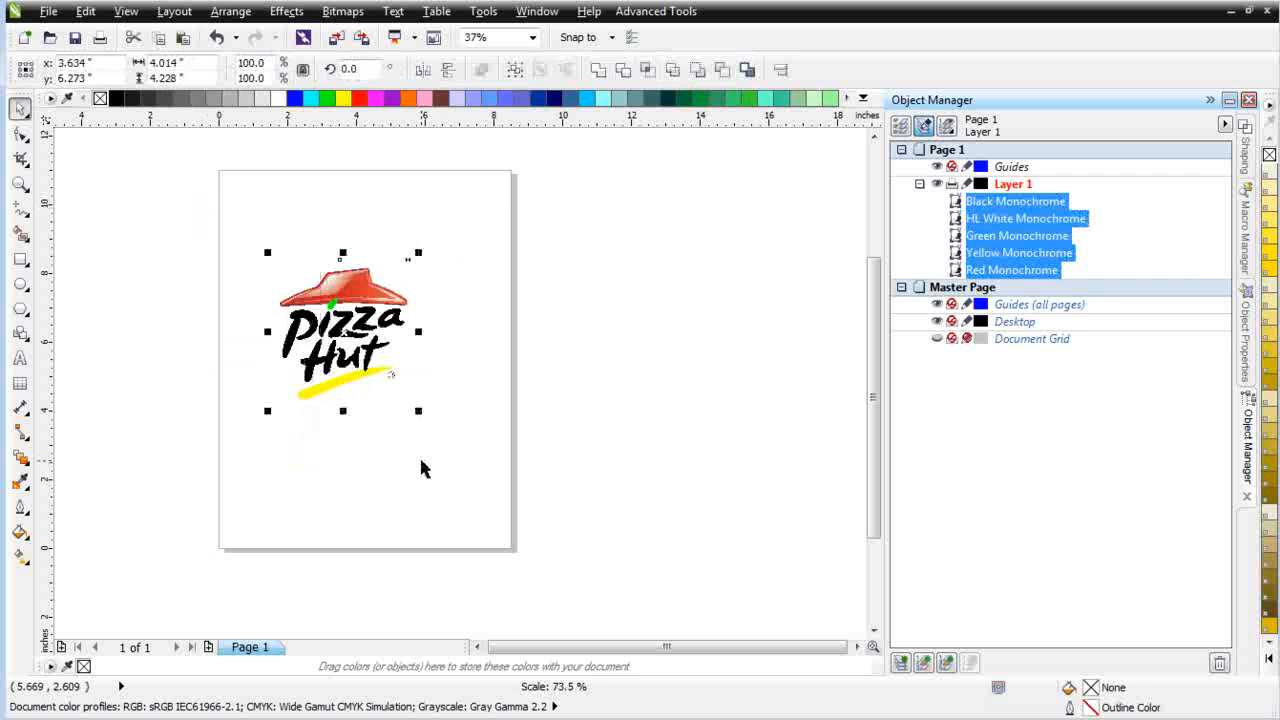
{"action": "left_click_drag", "start_coordinate": [349, 340], "coordinate": [372, 348]}
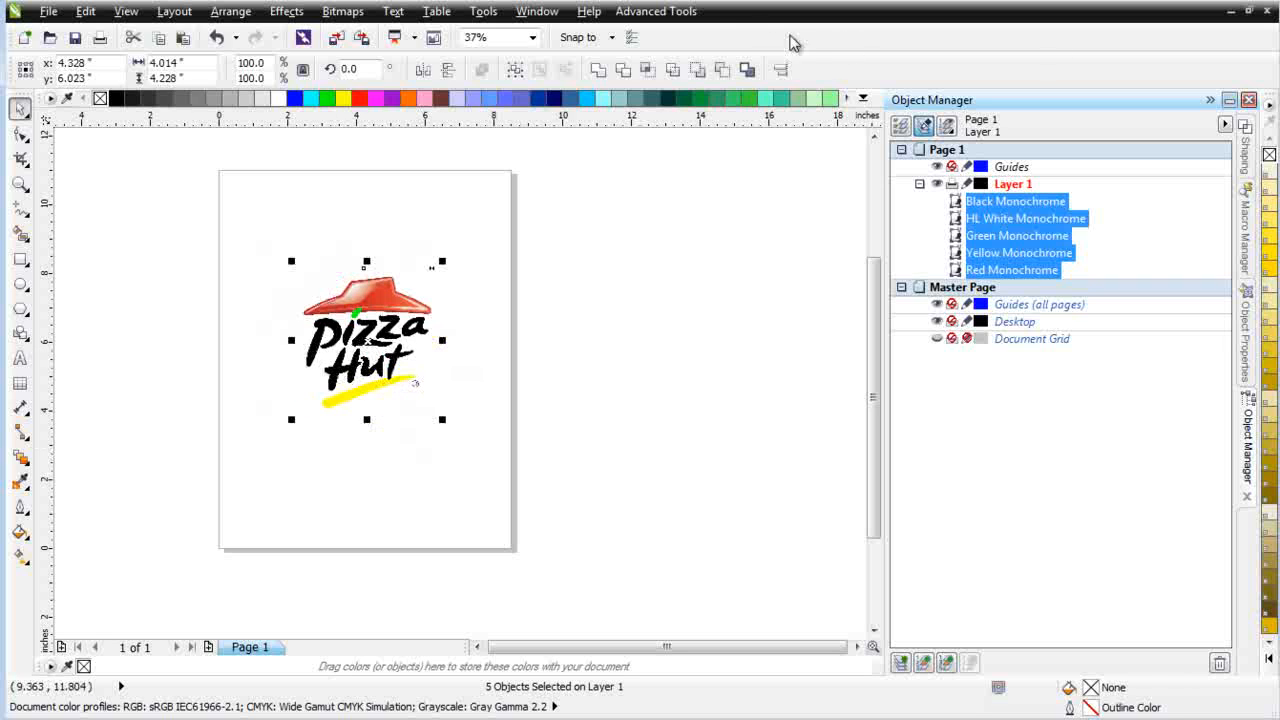
Step: Launch Simple Seps 2, create a color palette from the selected bitmaps and select all of its colors
{"action": "left_click", "coordinate": [650, 14]}
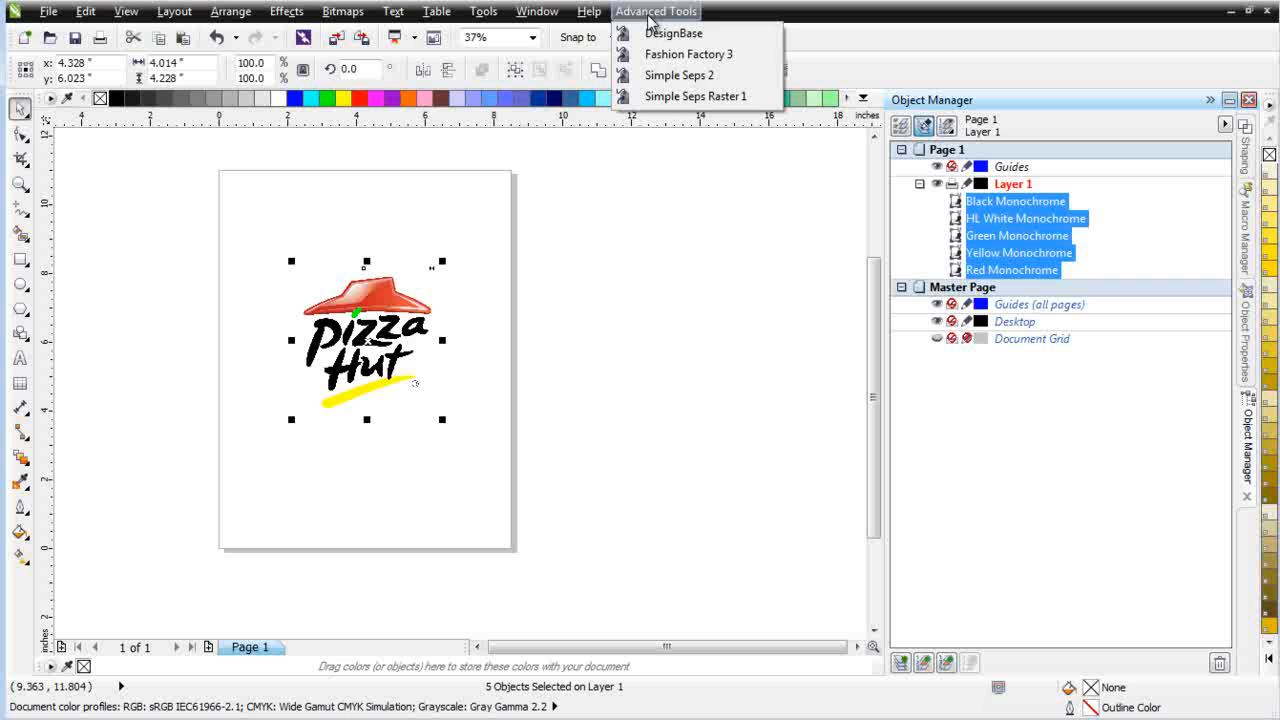
{"action": "left_click", "coordinate": [665, 76]}
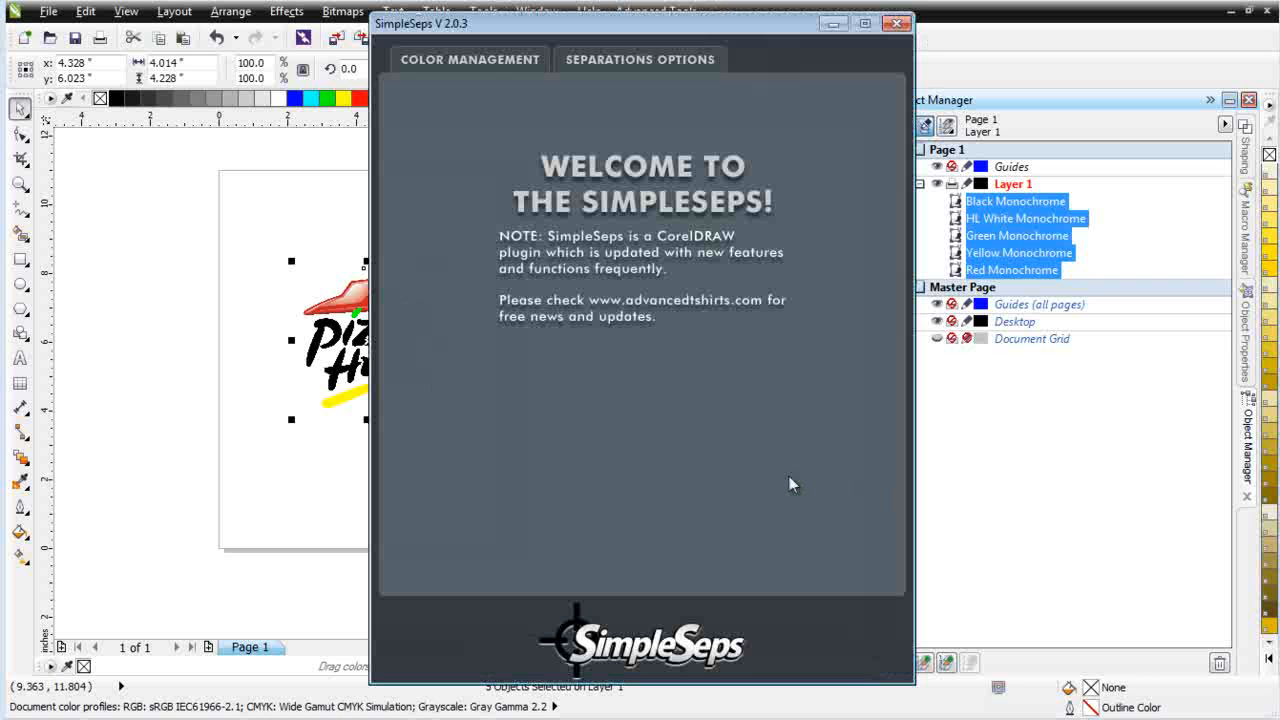
{"action": "left_click", "coordinate": [488, 59]}
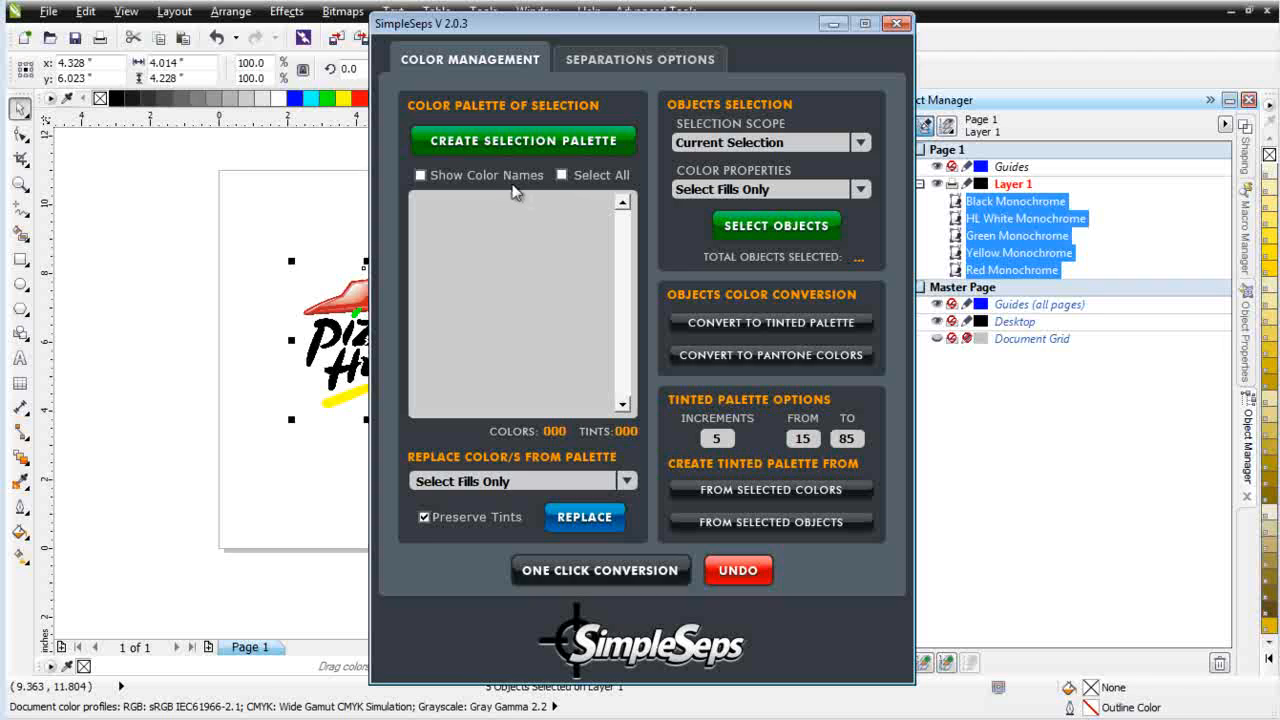
{"action": "left_click", "coordinate": [492, 148]}
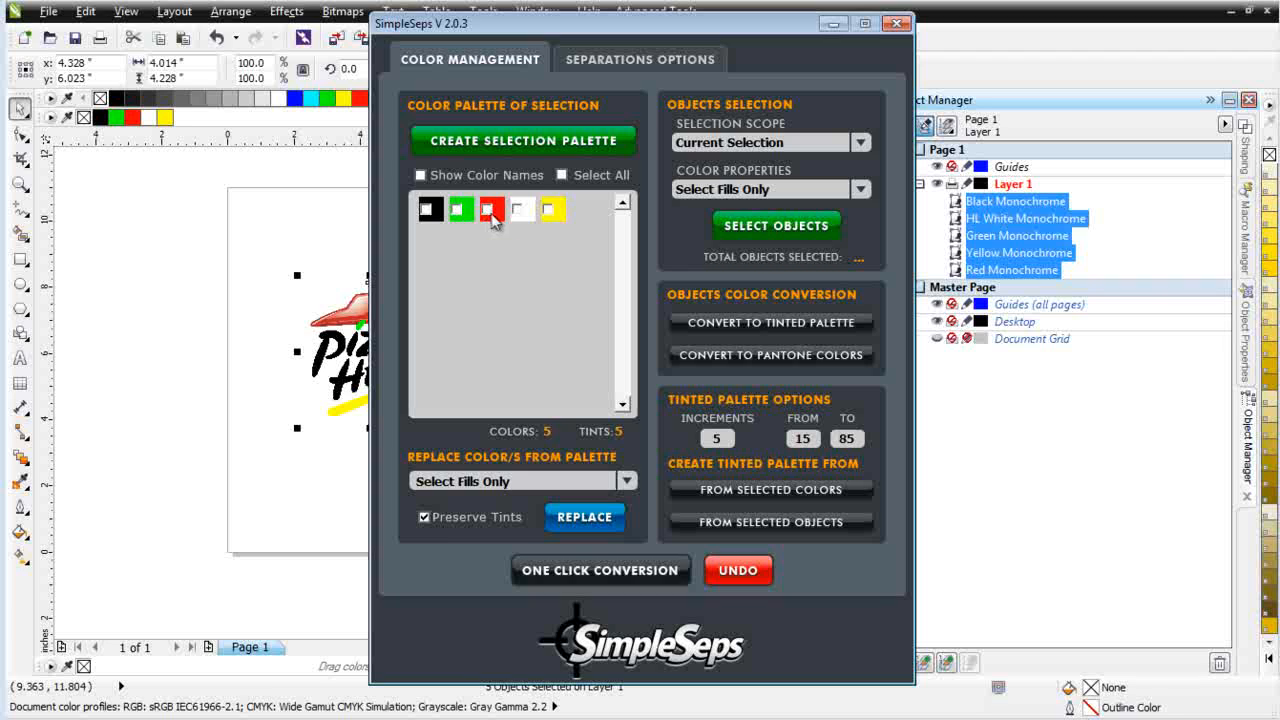
{"action": "left_click", "coordinate": [562, 175]}
Step: Review the raster conversion choices in the separations options, leaving the setting at None
{"action": "left_click", "coordinate": [634, 62]}
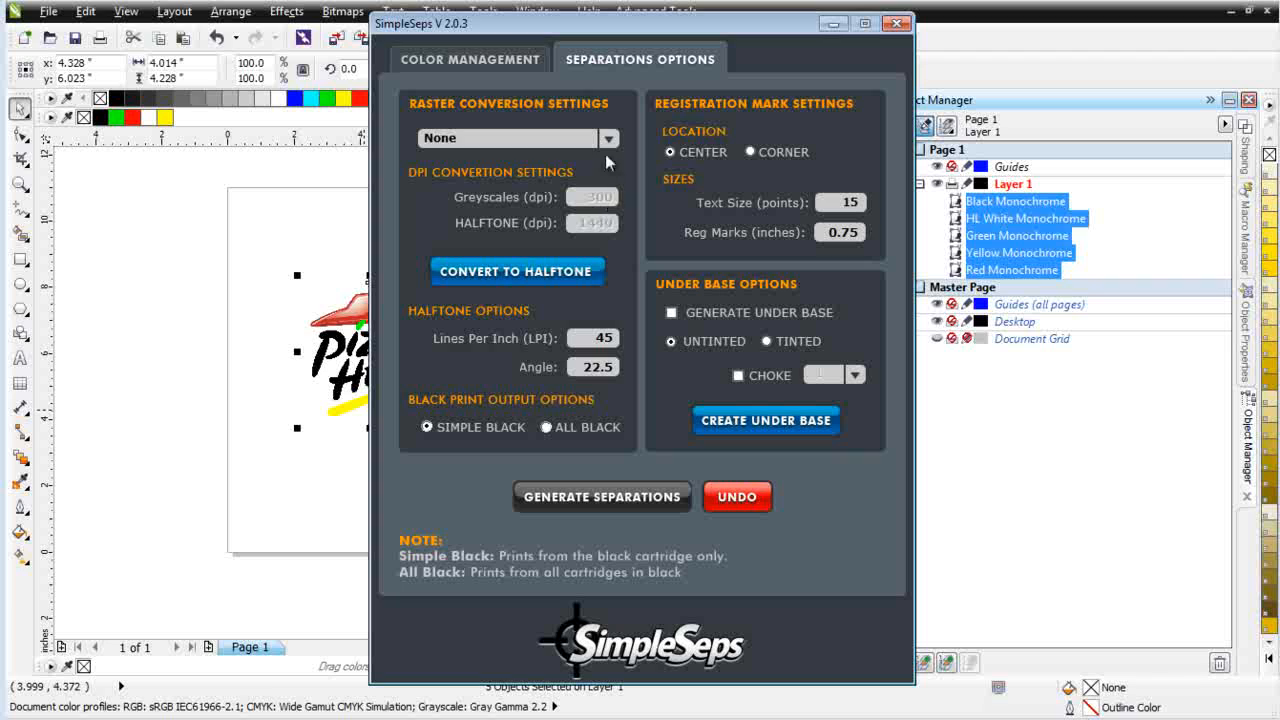
{"action": "left_click", "coordinate": [610, 140]}
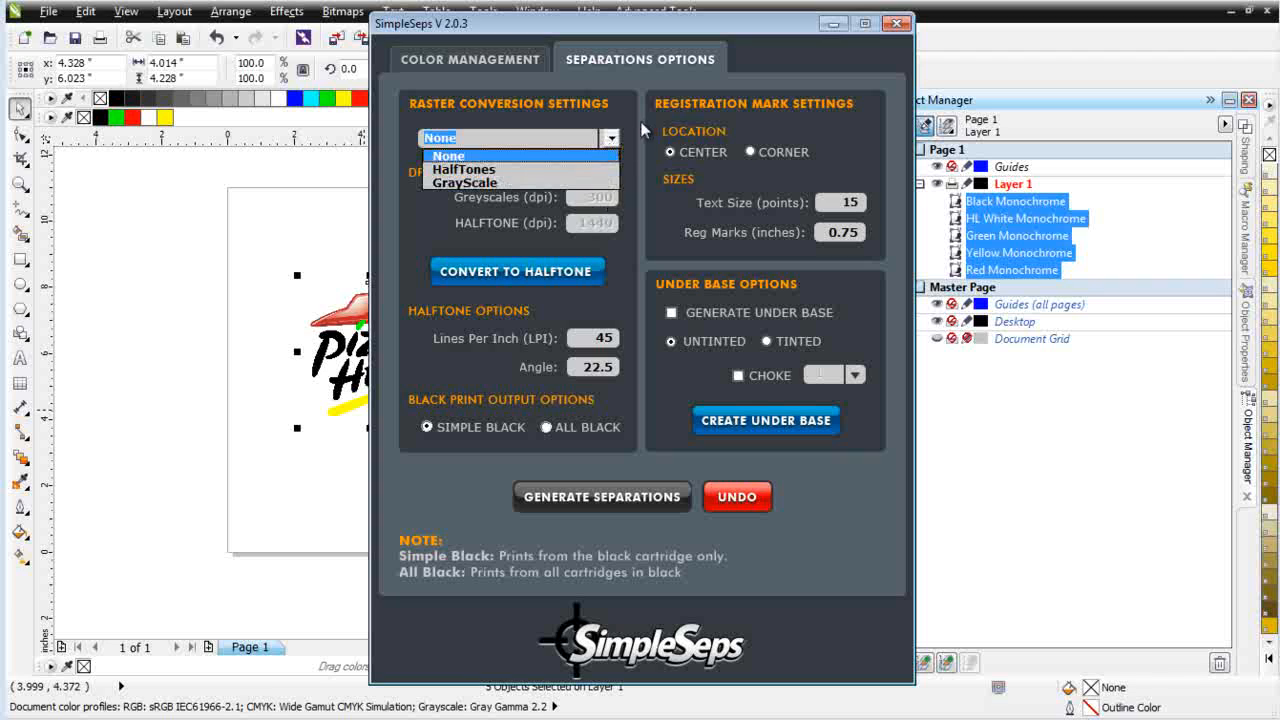
{"action": "left_click", "coordinate": [641, 130]}
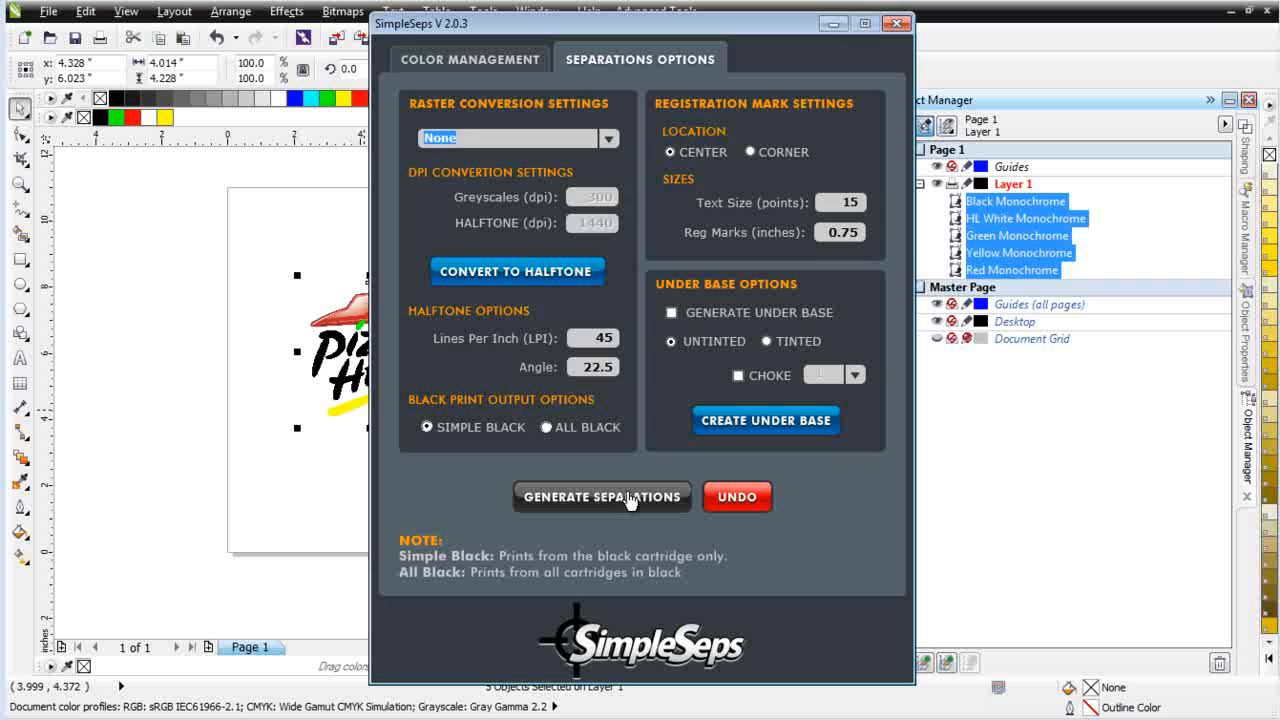
Step: Convert the five palette colors of the selected bitmaps to Pantone with One Click Conversion, and move the SimpleSeps window clear of the artwork
{"action": "left_click", "coordinate": [443, 62]}
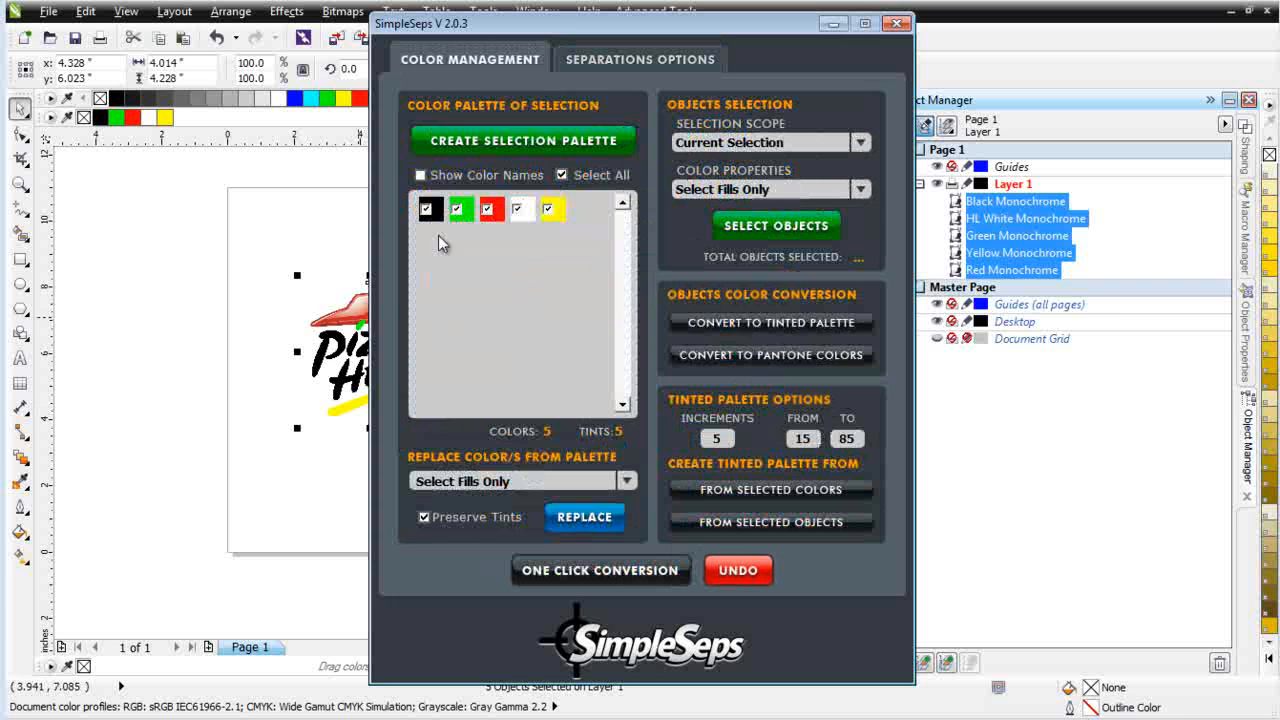
{"action": "left_click", "coordinate": [604, 571]}
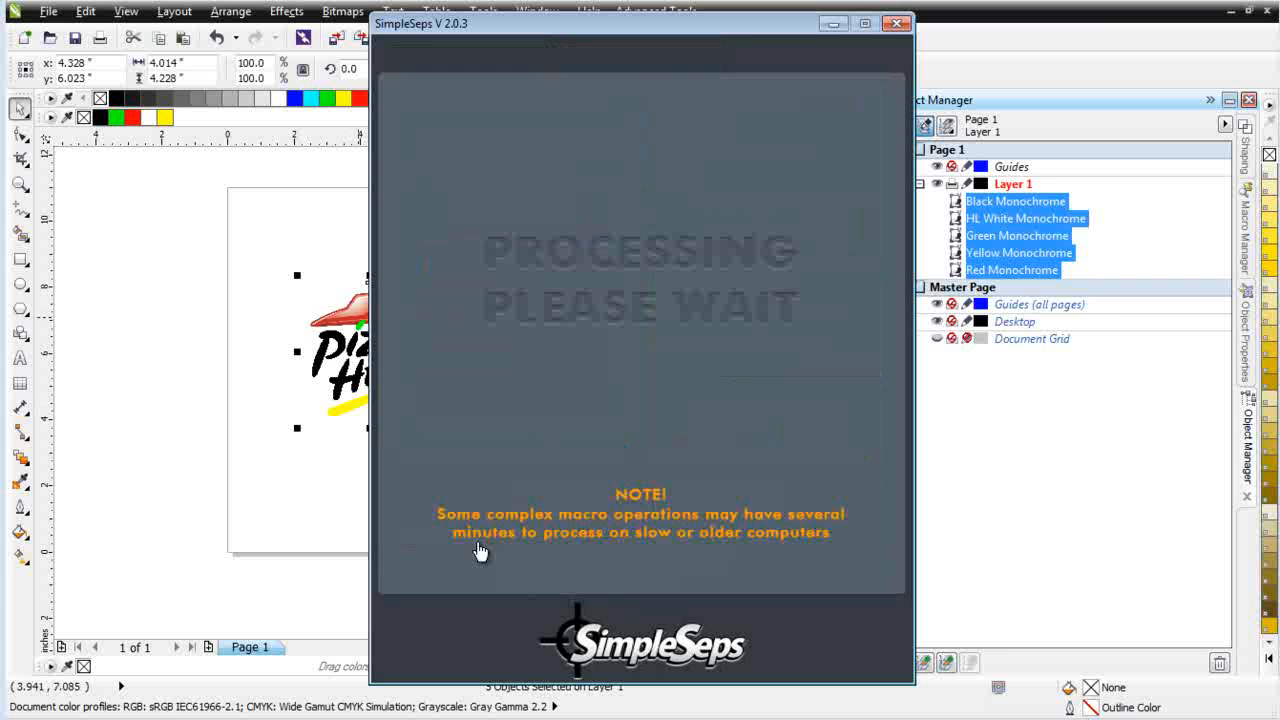
{"action": "left_click", "coordinate": [778, 402]}
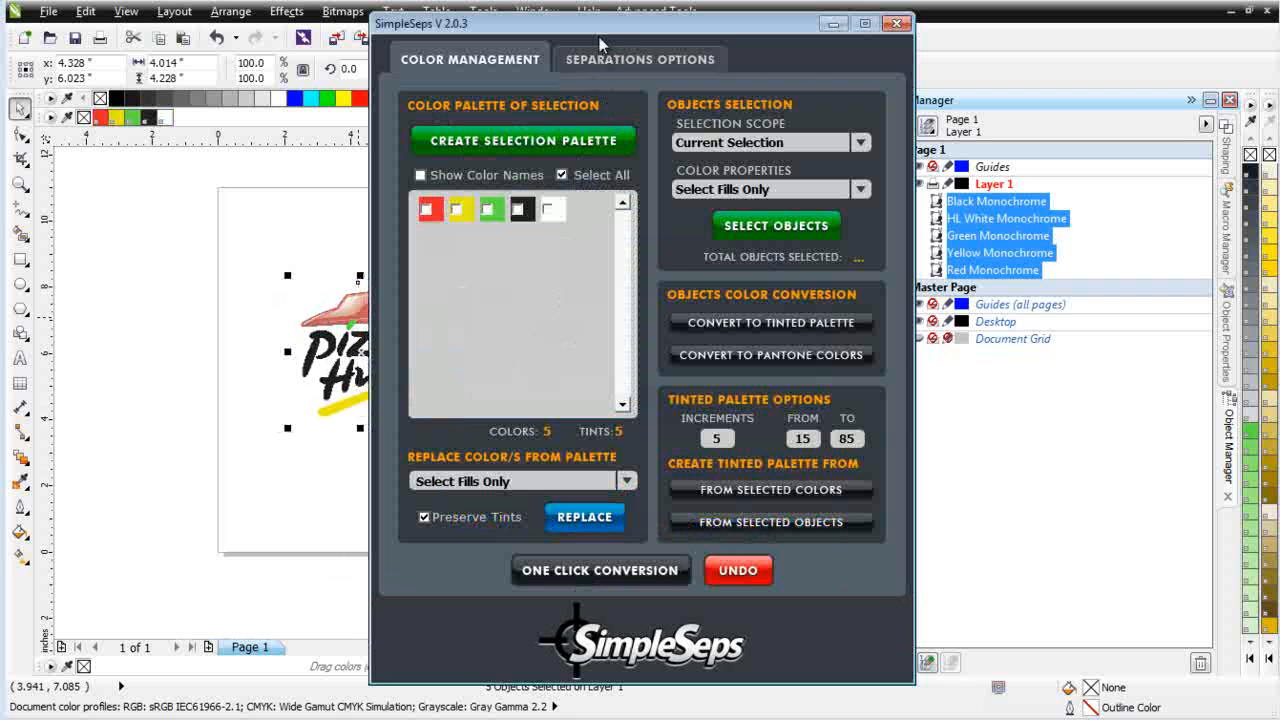
{"action": "left_click_drag", "start_coordinate": [600, 43], "coordinate": [823, 40]}
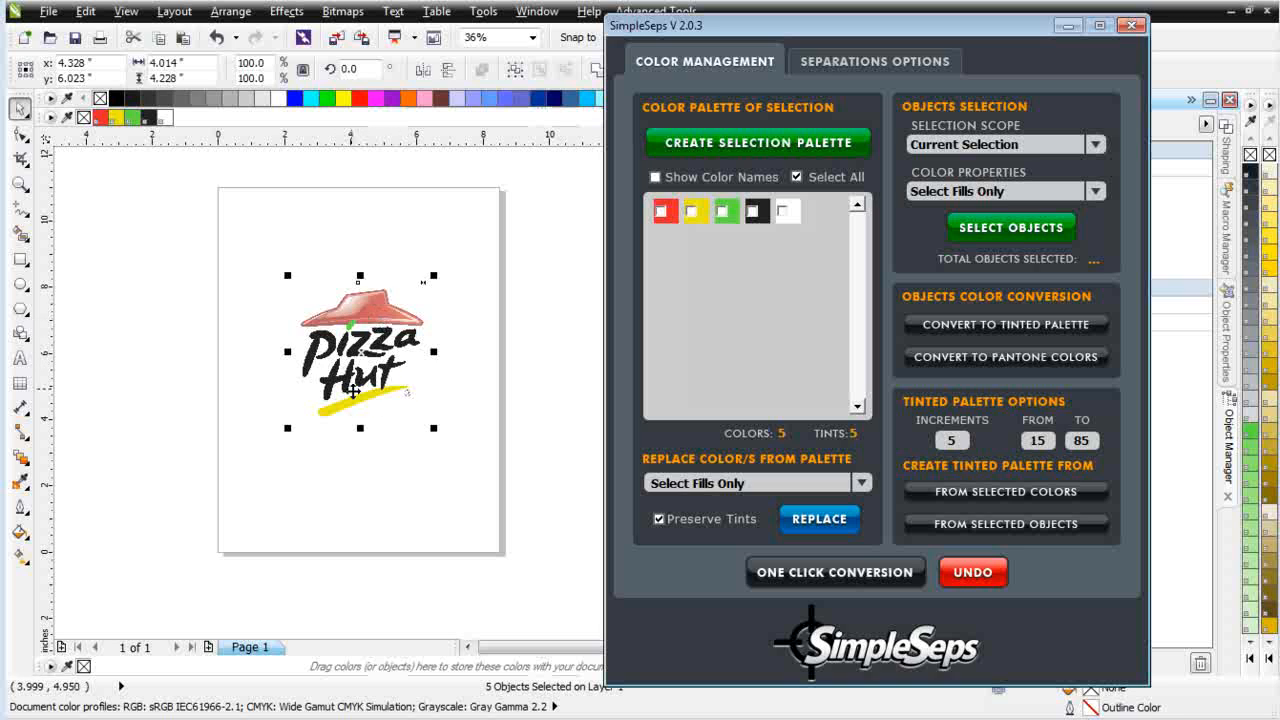
Step: Generate the separations with raster conversion set to None and centered registration marks, and confirm proceeding
{"action": "left_click", "coordinate": [855, 61]}
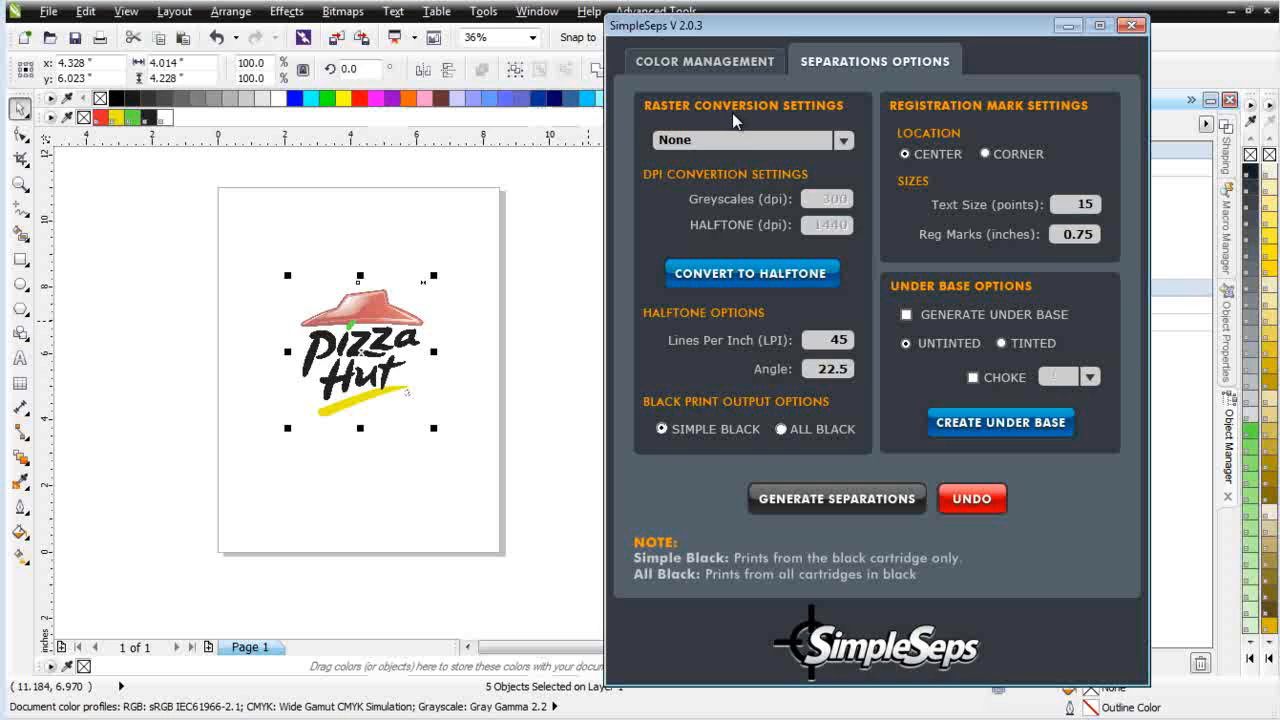
{"action": "left_click", "coordinate": [835, 500]}
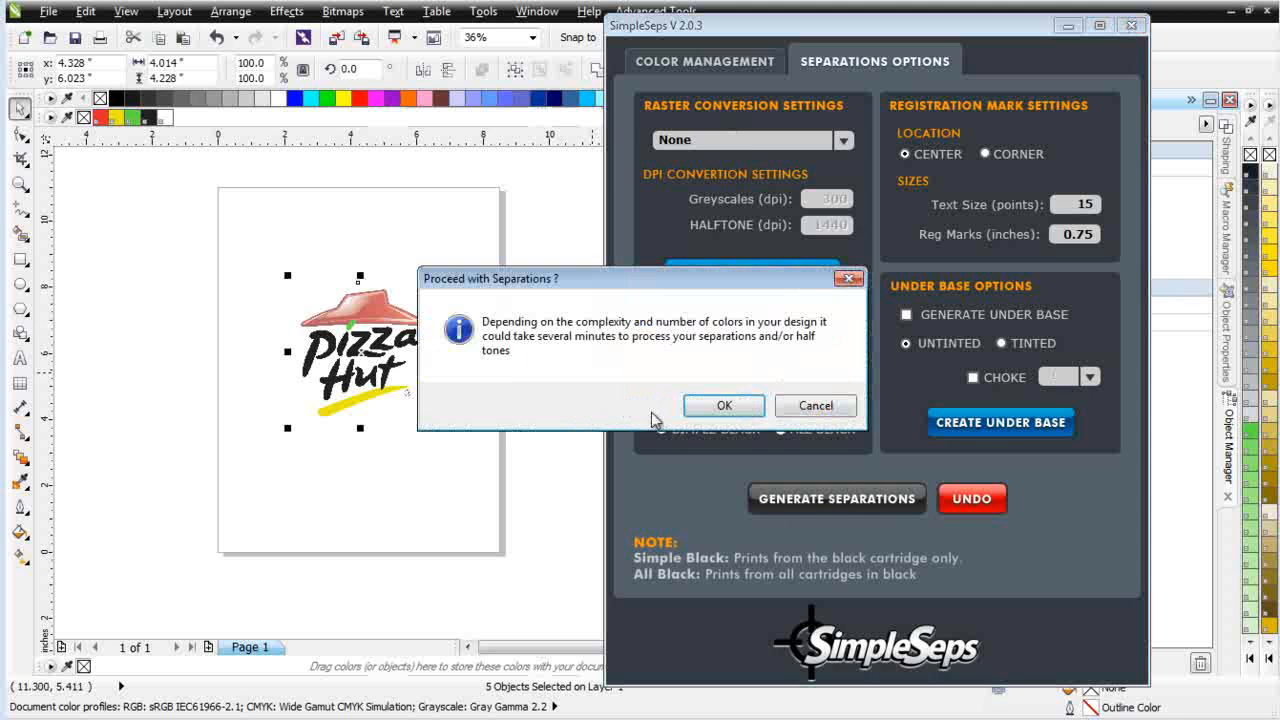
{"action": "left_click", "coordinate": [729, 403]}
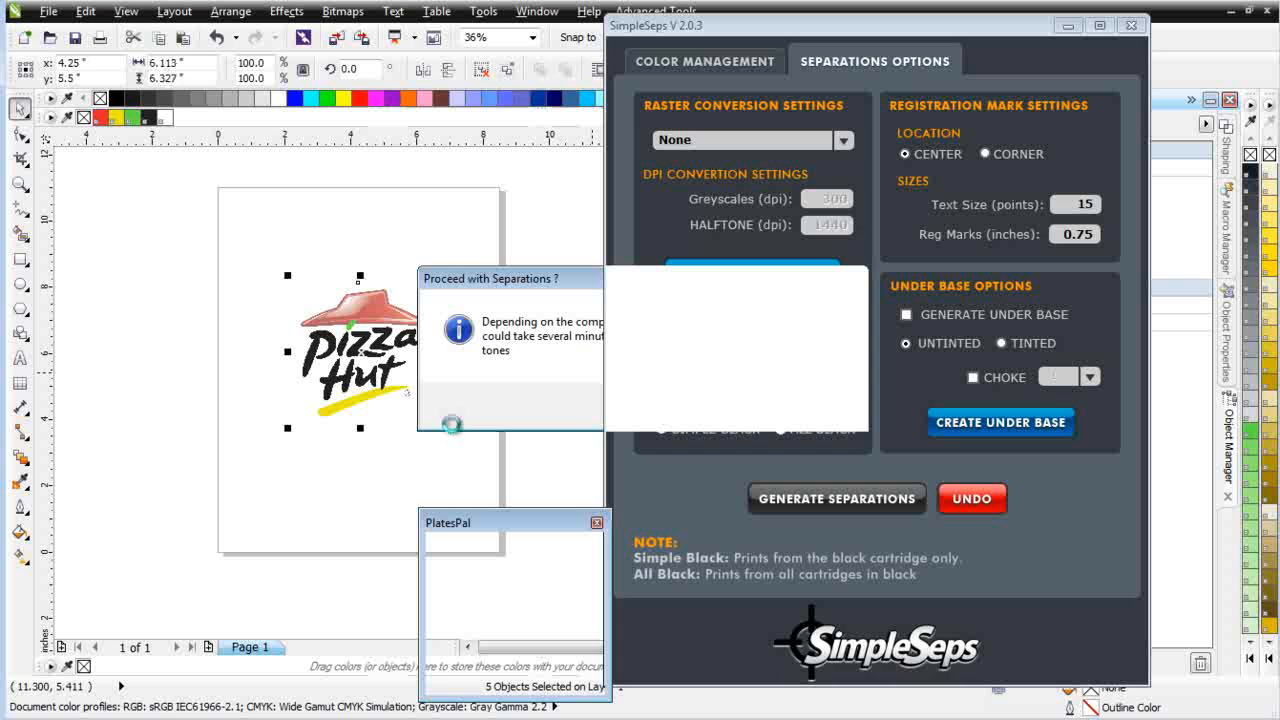
Step: Place the PlatesPal palette as a floating window beside the artwork and close SimpleSeps
{"action": "left_click", "coordinate": [157, 357]}
{"action": "left_click_drag", "start_coordinate": [510, 522], "coordinate": [166, 258]}
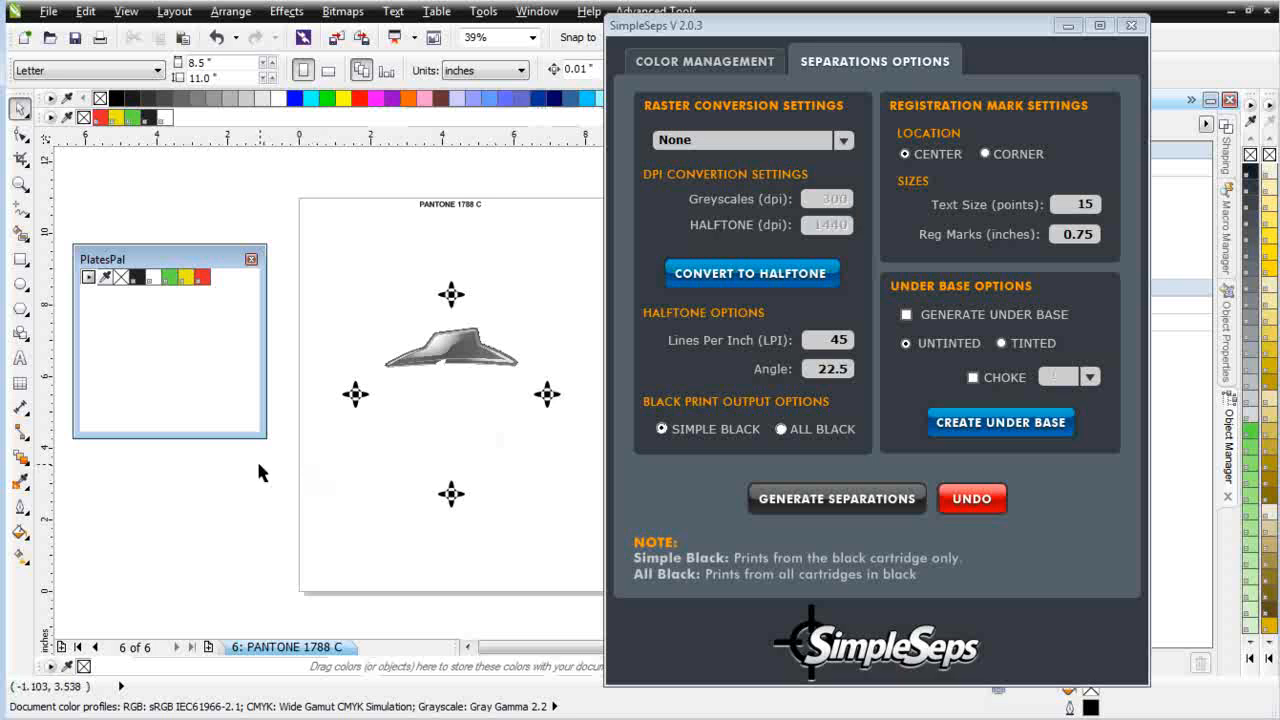
{"action": "mouse_move", "coordinate": [140, 265]}
{"action": "left_mouse_down"}
{"action": "mouse_move", "coordinate": [786, 465]}
{"action": "mouse_move", "coordinate": [1250, 130]}
{"action": "left_mouse_up"}
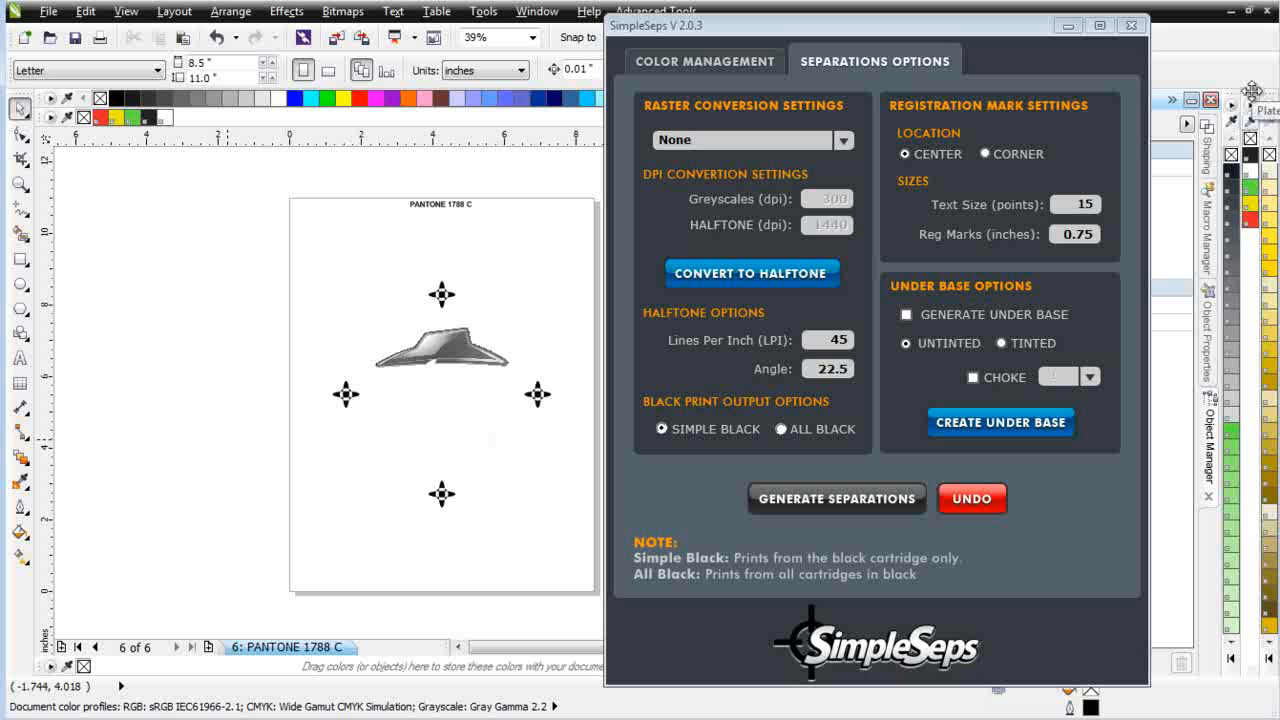
{"action": "mouse_move", "coordinate": [1252, 92]}
{"action": "left_mouse_down"}
{"action": "mouse_move", "coordinate": [1094, 106]}
{"action": "mouse_move", "coordinate": [389, 354]}
{"action": "mouse_move", "coordinate": [236, 274]}
{"action": "left_mouse_up"}
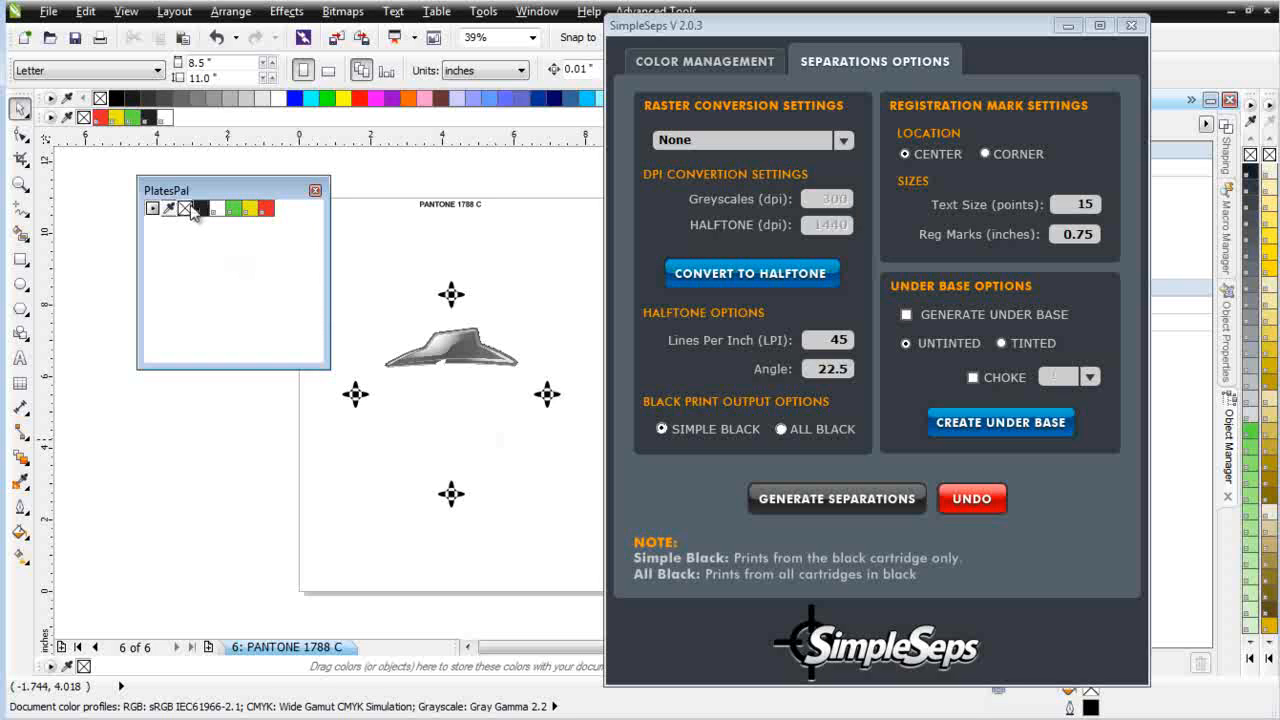
{"action": "left_click", "coordinate": [1136, 28]}
Step: Examine the separation pages for PANTONE 1788 C, PANTONE 3945 C, PANTONE 802 C and PANTONE Trans. White, including their labels, registration marks and artwork
{"action": "scroll", "coordinate": [430, 212], "scroll_direction": "up", "scroll_amount": 2}
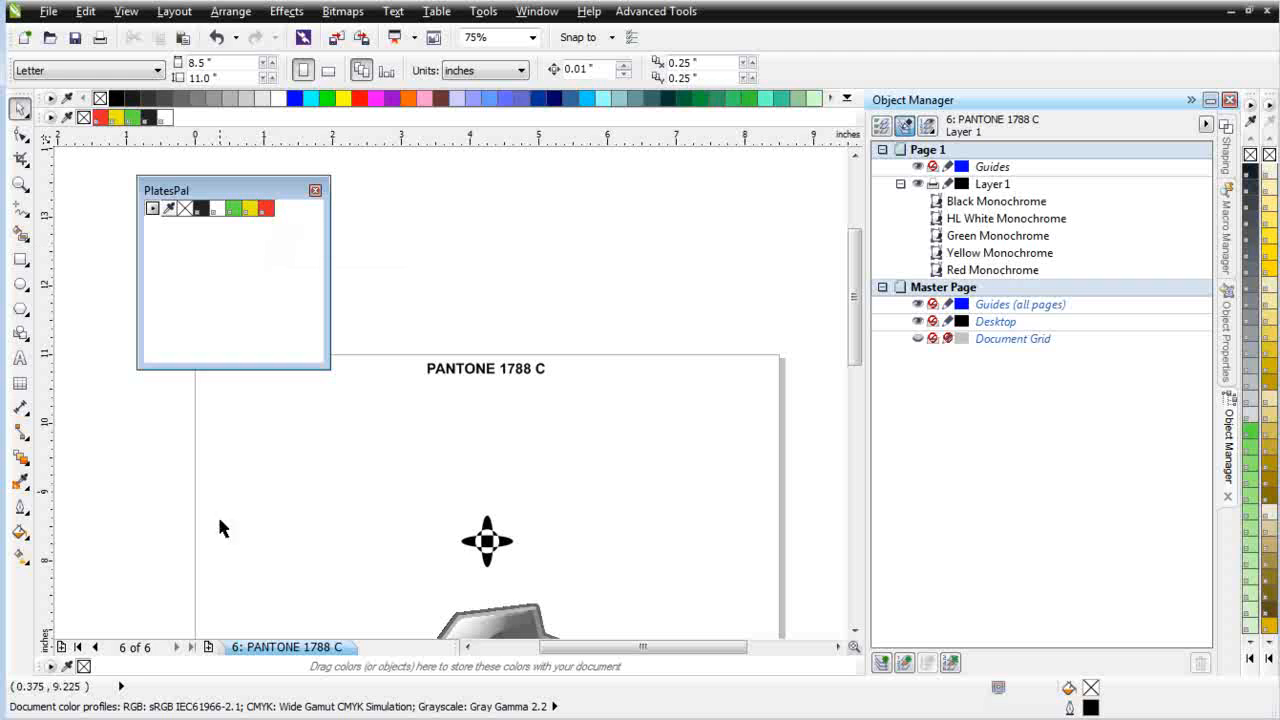
{"action": "left_click", "coordinate": [96, 648]}
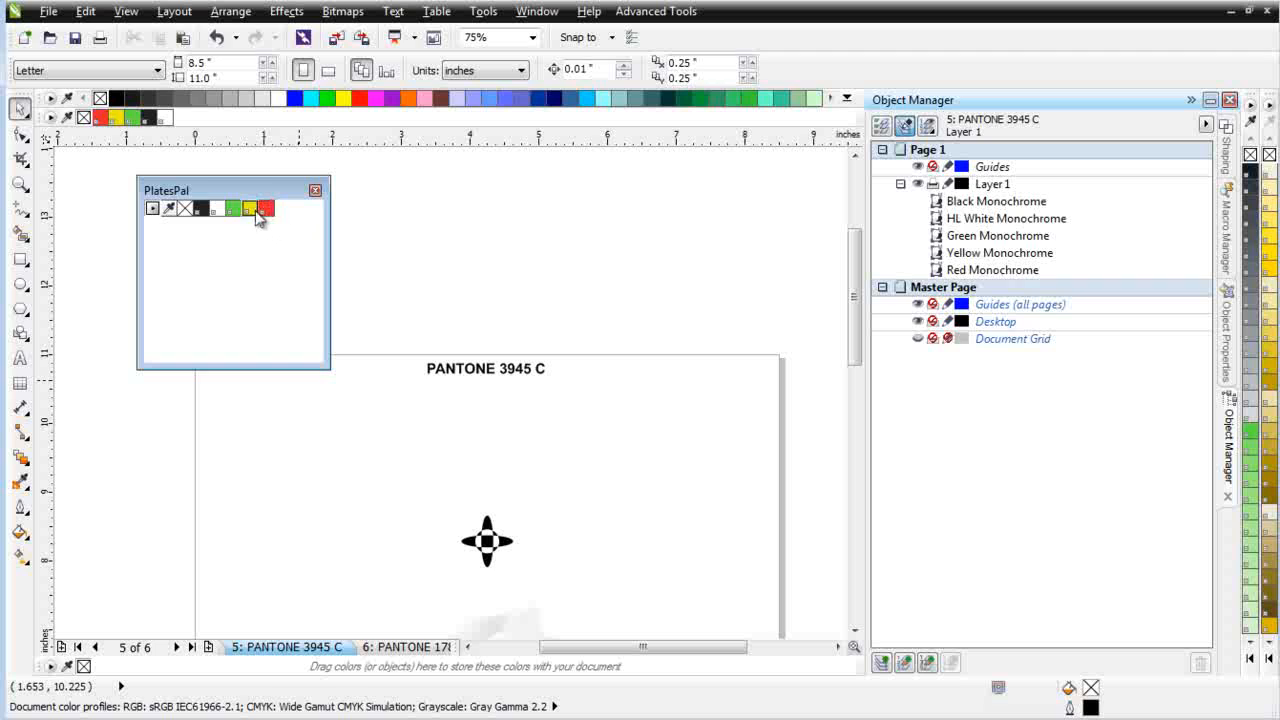
{"action": "left_click", "coordinate": [95, 648]}
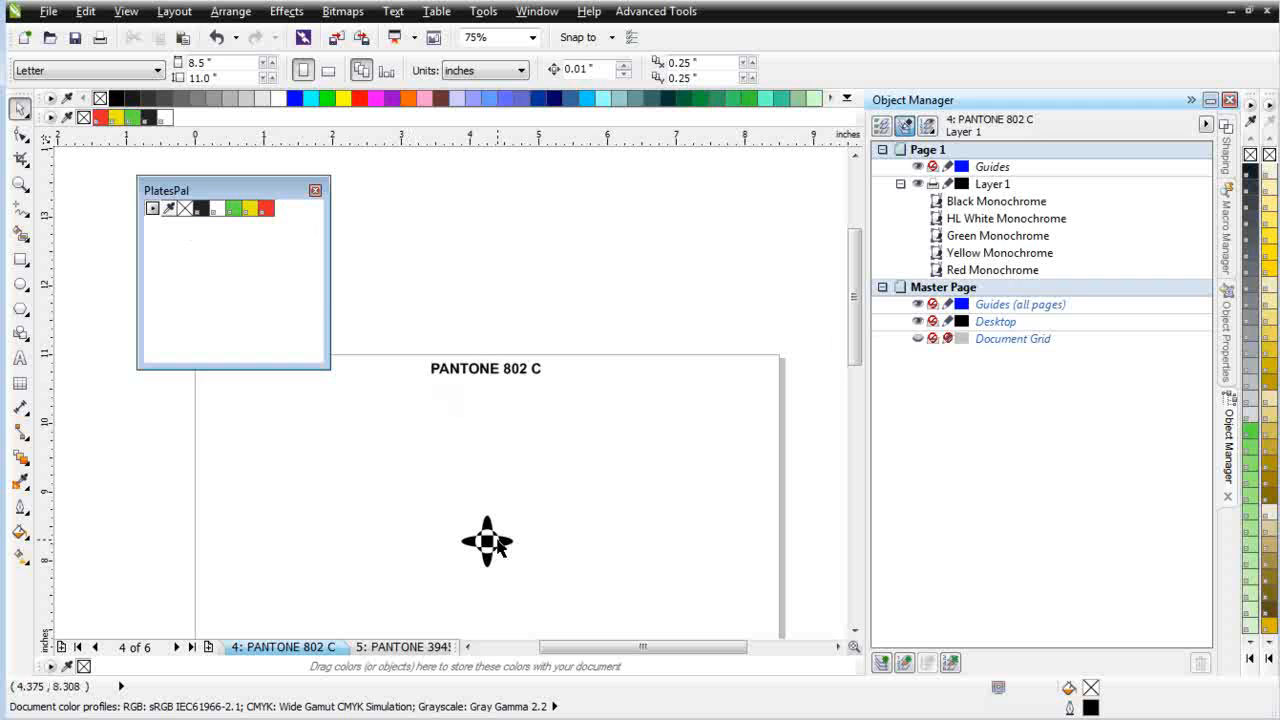
{"action": "scroll", "coordinate": [496, 539], "scroll_direction": "down", "scroll_amount": 1}
{"action": "scroll", "coordinate": [434, 480], "scroll_direction": "up", "scroll_amount": 1}
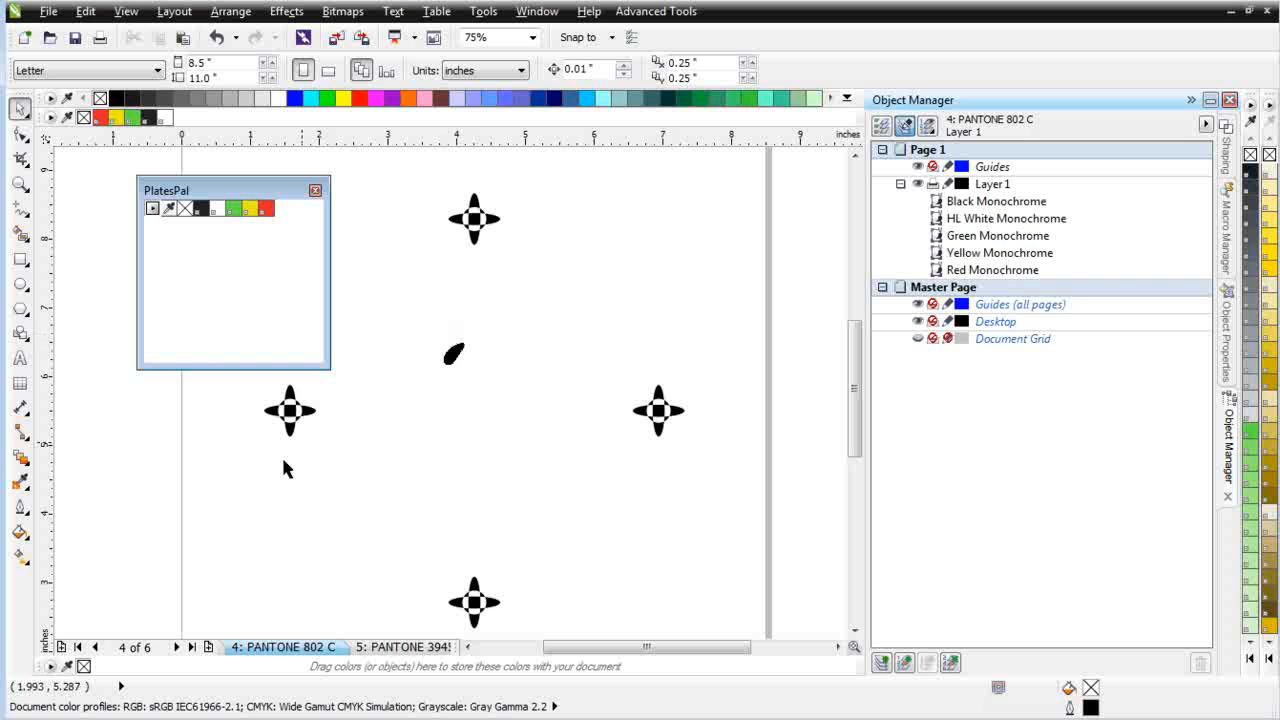
{"action": "left_click", "coordinate": [95, 647]}
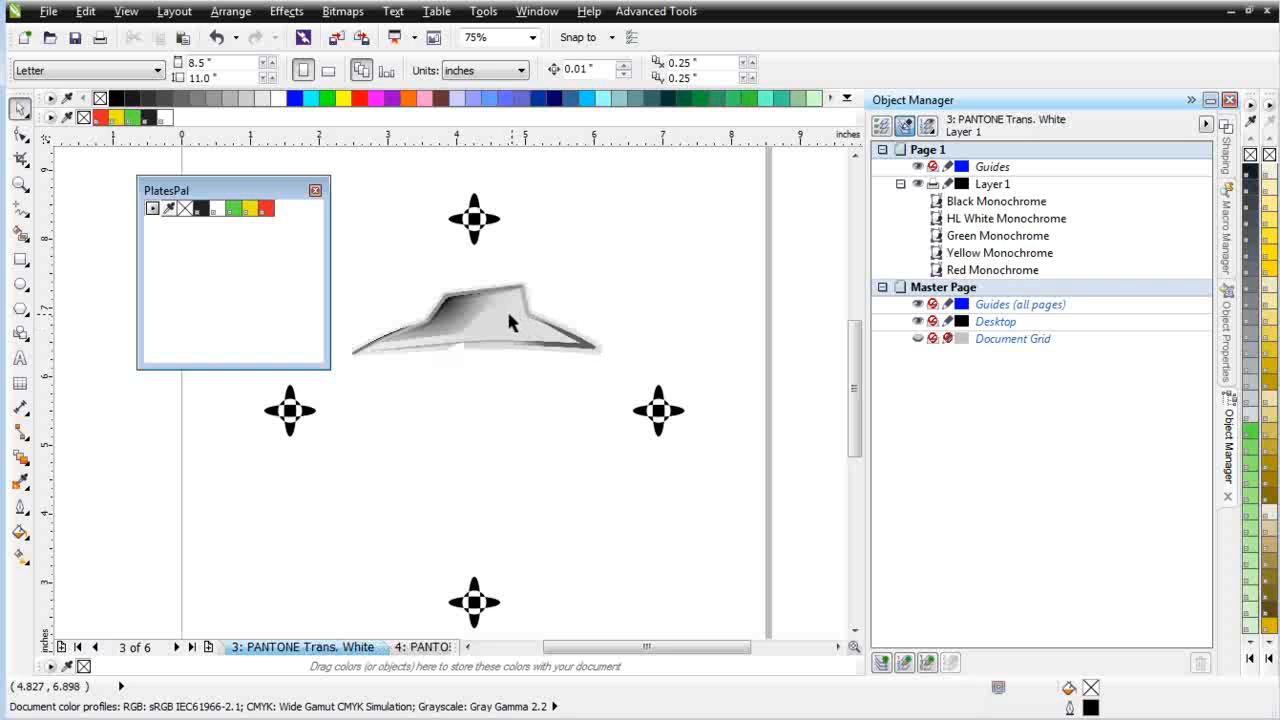
{"action": "scroll", "coordinate": [505, 318], "scroll_direction": "down", "scroll_amount": 1}
{"action": "scroll", "coordinate": [436, 340], "scroll_direction": "up", "scroll_amount": 1}
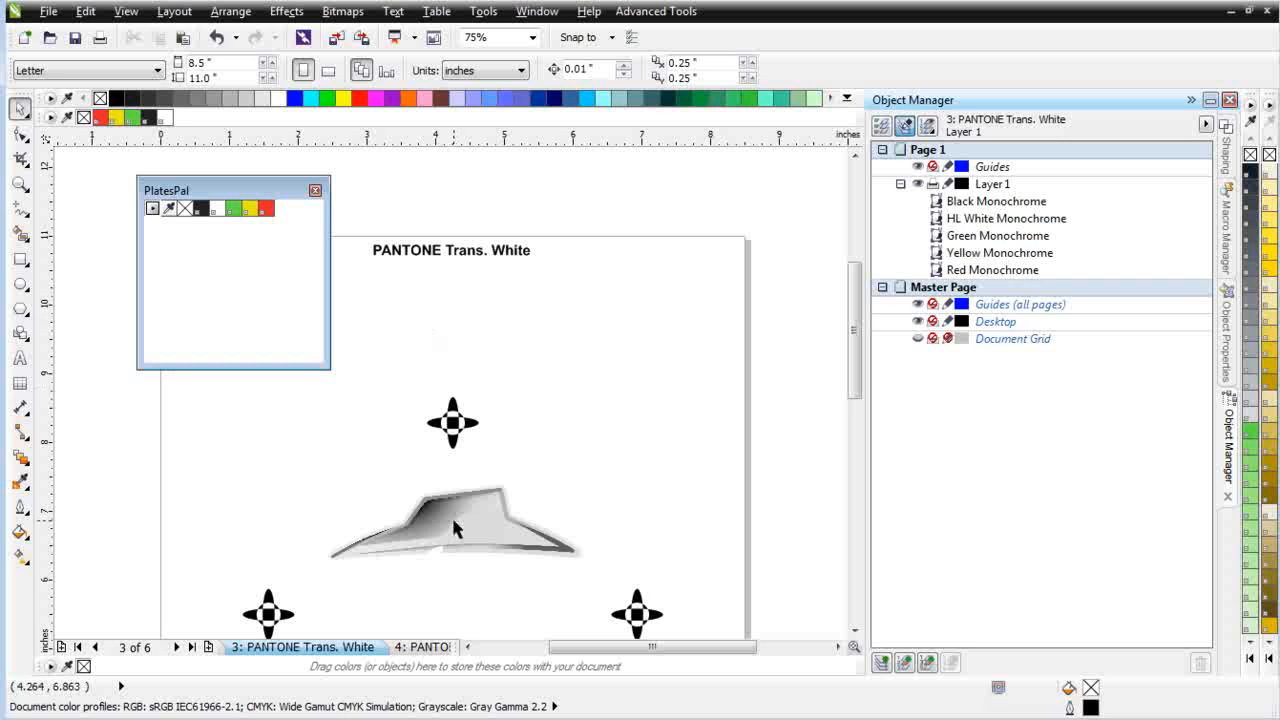
{"action": "scroll", "coordinate": [457, 519], "scroll_direction": "down", "scroll_amount": 1}
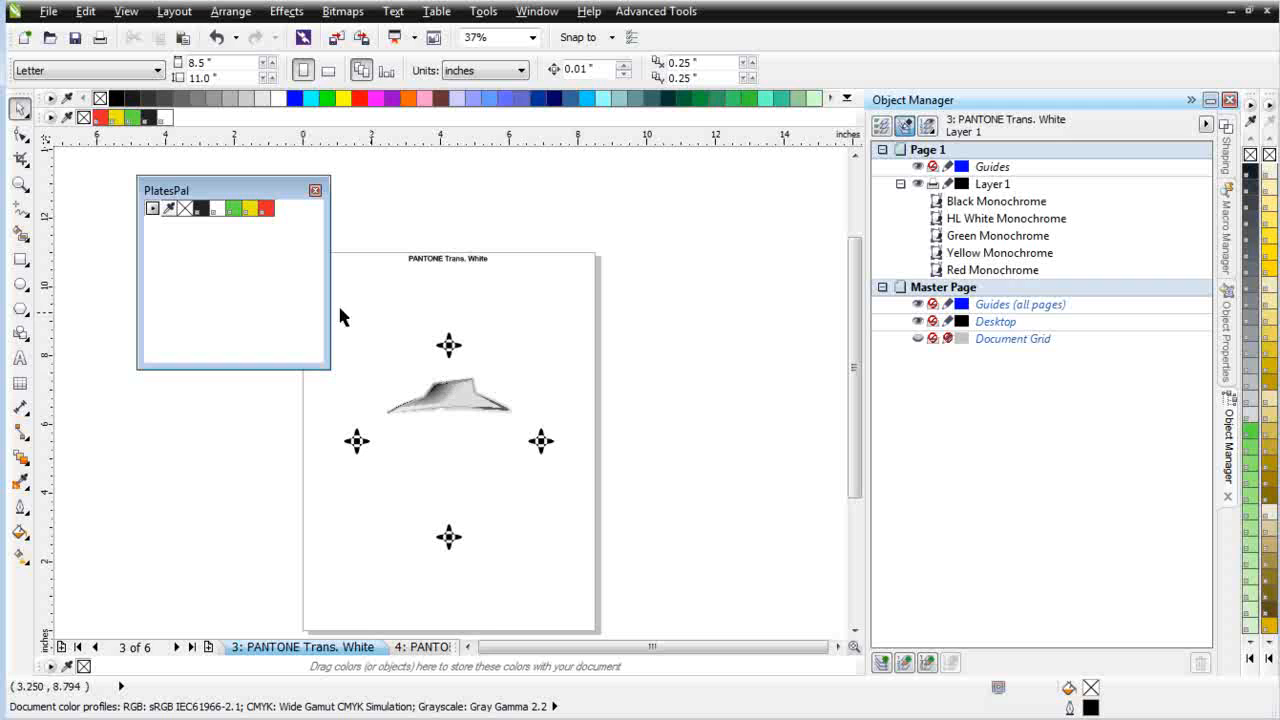
Step: Inspect the PANTONE Hexachrome Black C separation up close, and compare it with the full-color logo on Page 1
{"action": "left_click", "coordinate": [96, 647]}
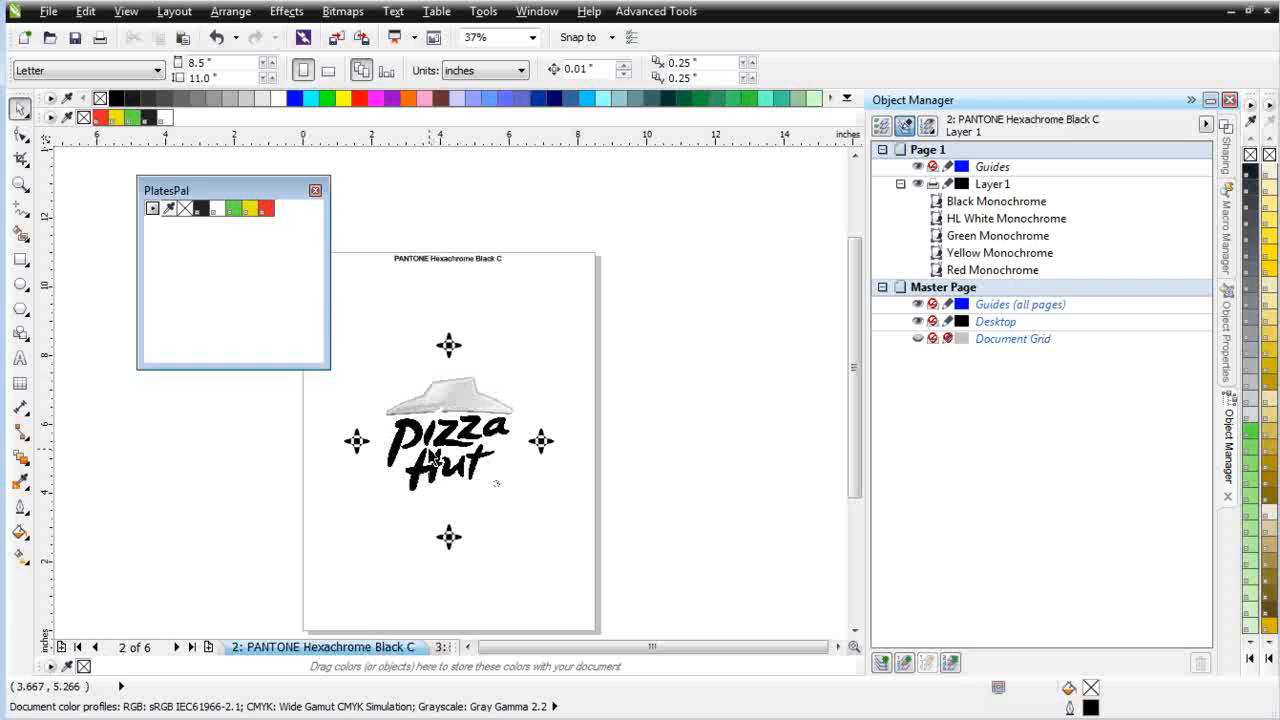
{"action": "scroll", "coordinate": [458, 442], "scroll_direction": "up", "scroll_amount": 1}
{"action": "scroll", "coordinate": [480, 364], "scroll_direction": "up", "scroll_amount": 1}
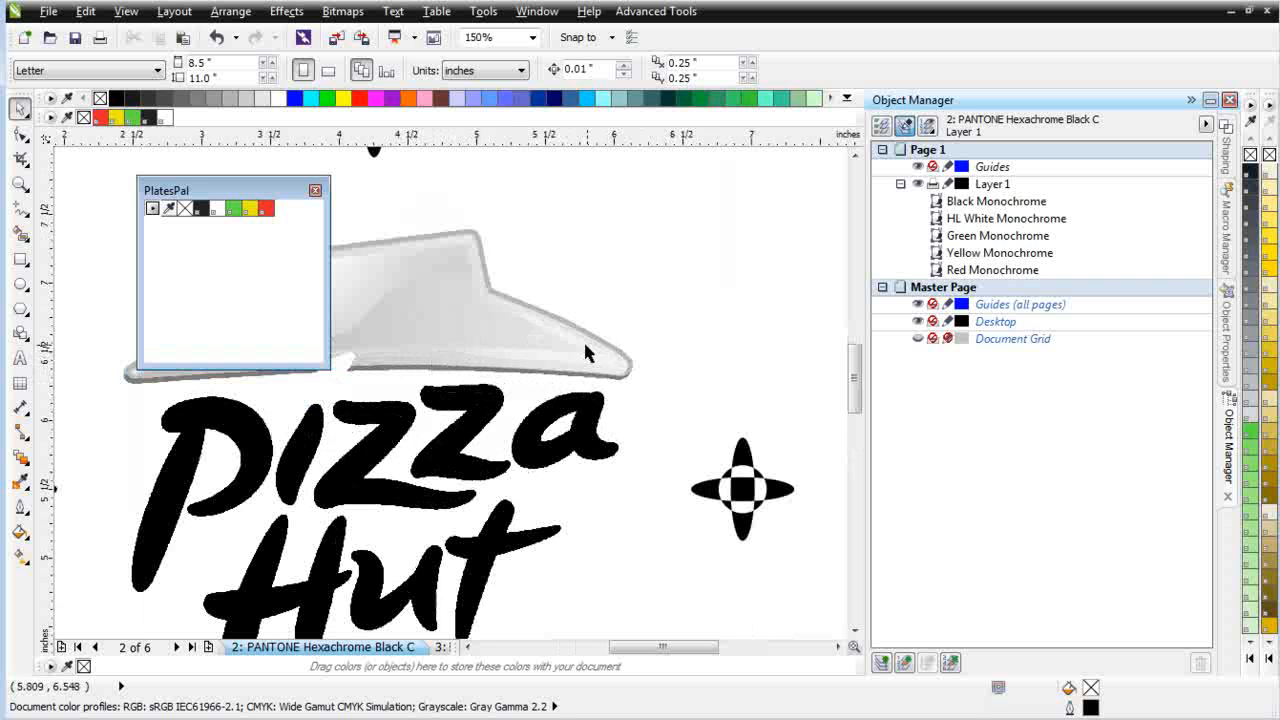
{"action": "scroll", "coordinate": [400, 460], "scroll_direction": "down", "scroll_amount": 1}
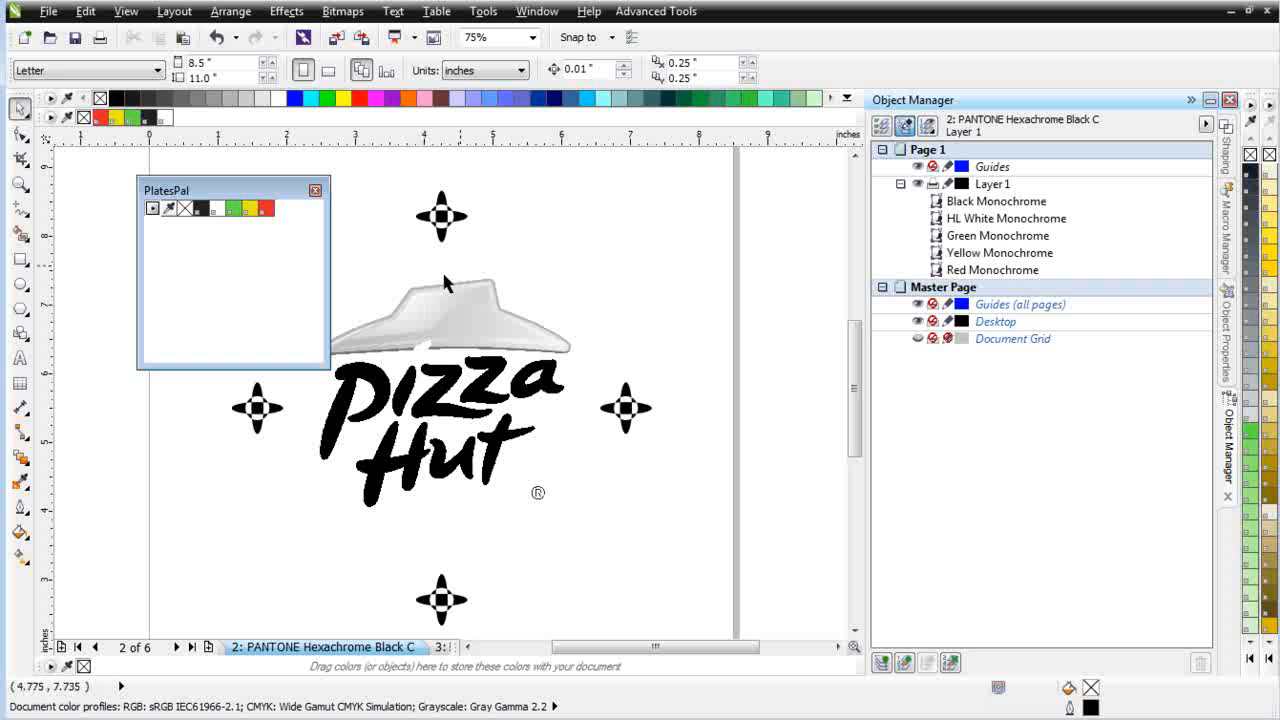
{"action": "left_click", "coordinate": [95, 647]}
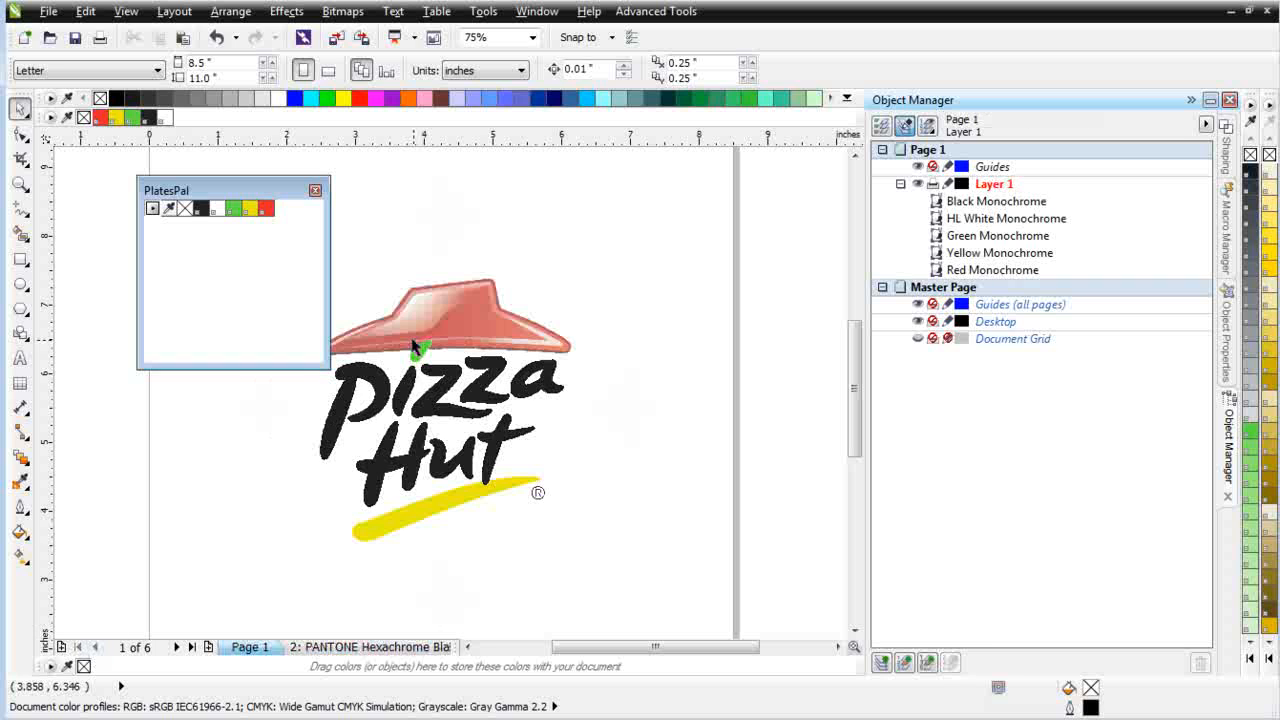
{"action": "scroll", "coordinate": [540, 357], "scroll_direction": "up", "scroll_amount": 1}
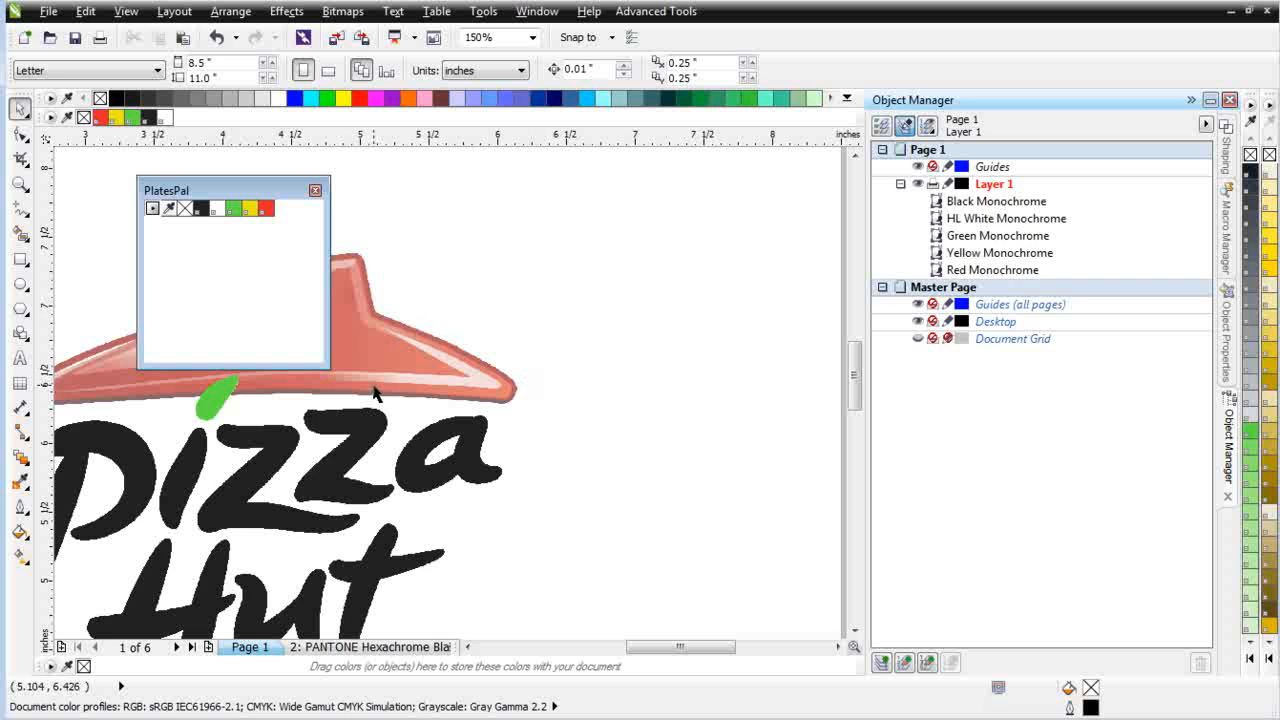
{"action": "scroll", "coordinate": [400, 366], "scroll_direction": "down", "scroll_amount": 1}
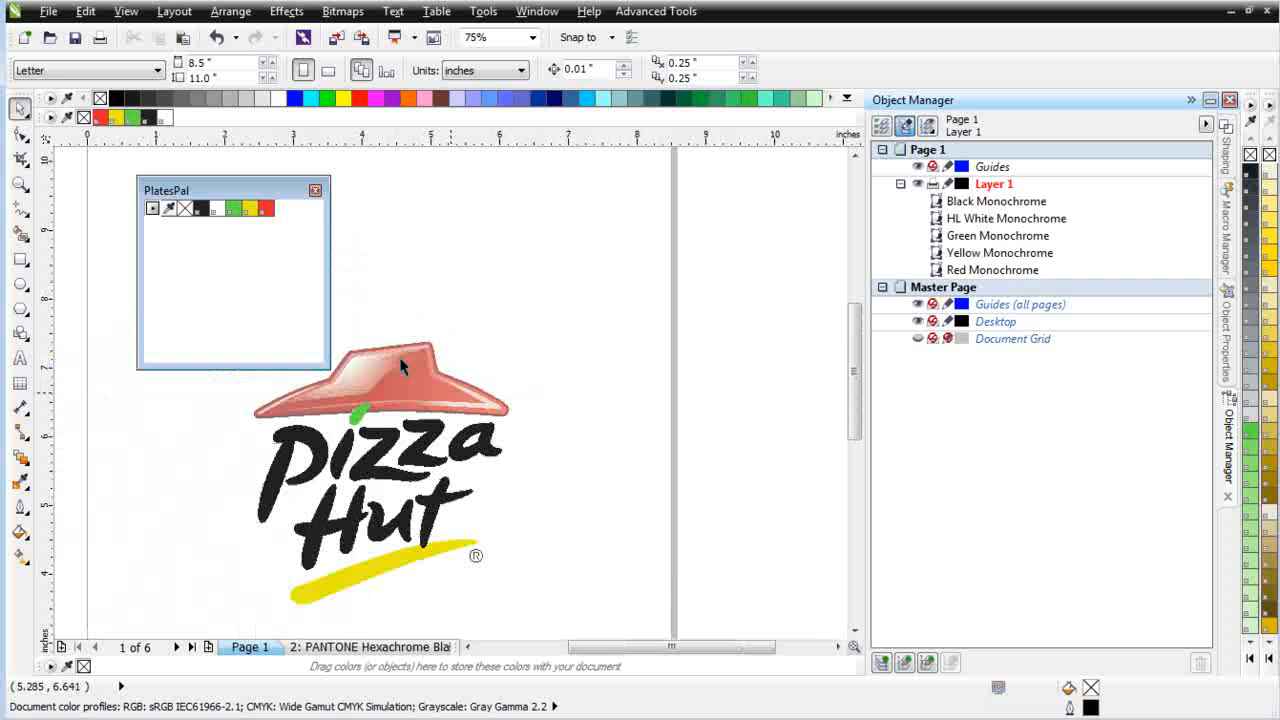